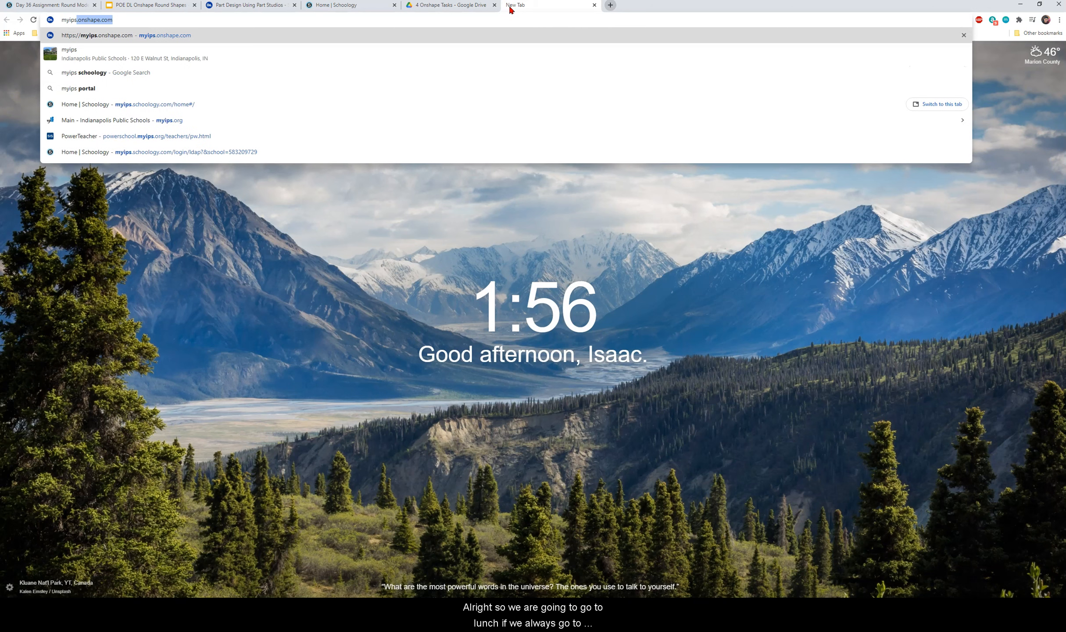
Load the myips.onshape.com address from the autocomplete suggestion in Chrome.
{"action": "key", "text": "Right"}
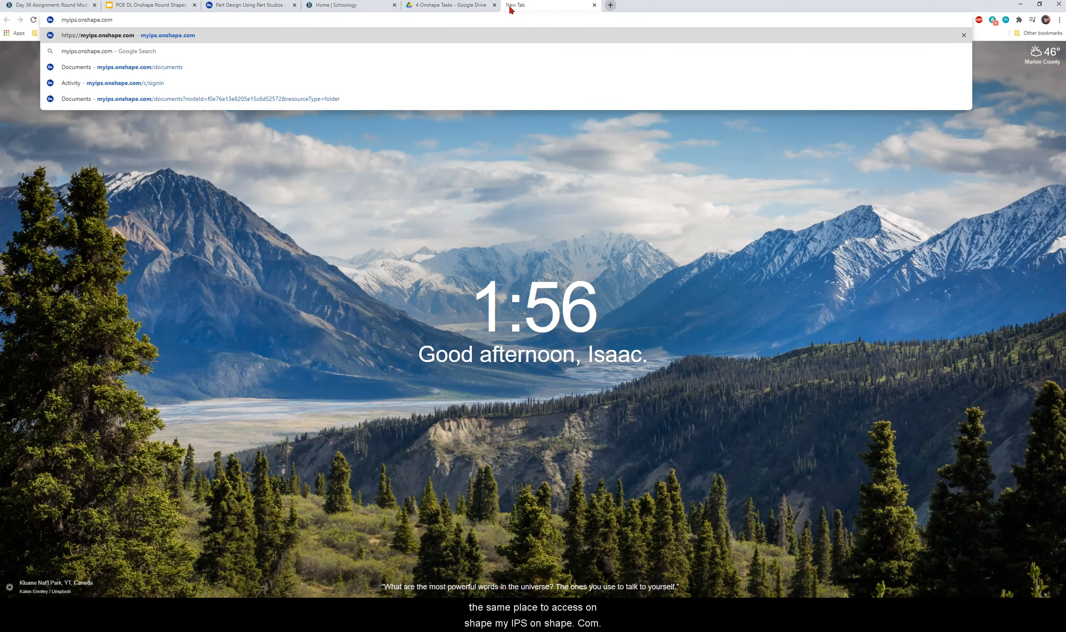
{"action": "key", "text": "Return"}
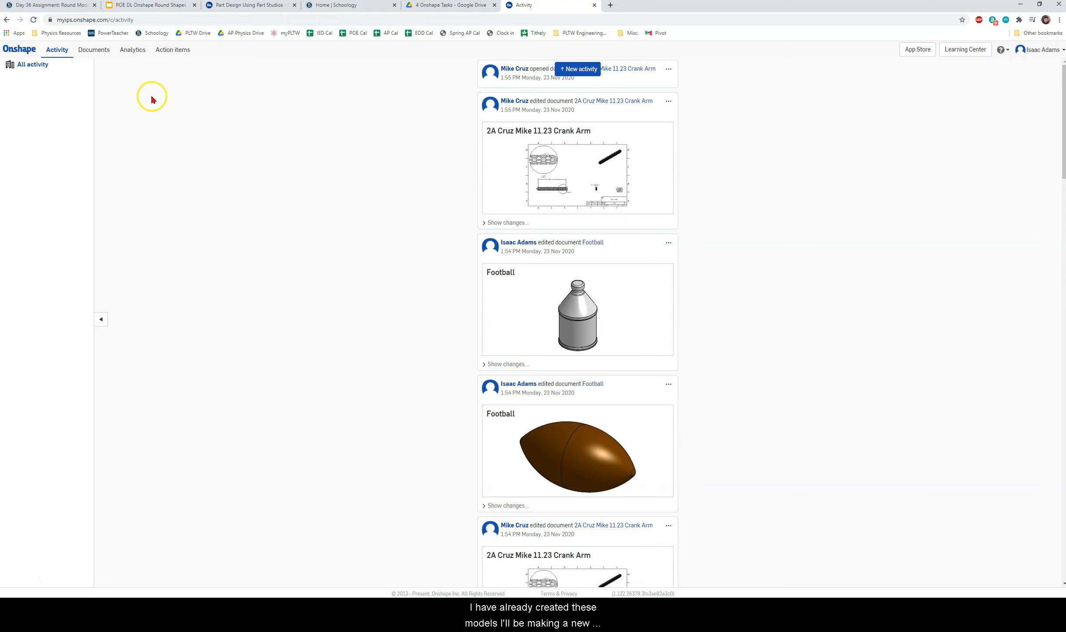
Create a new document named with class 4A, the student's name and '11.30 Round Shapes'.
{"action": "left_click", "coordinate": [83, 48]}
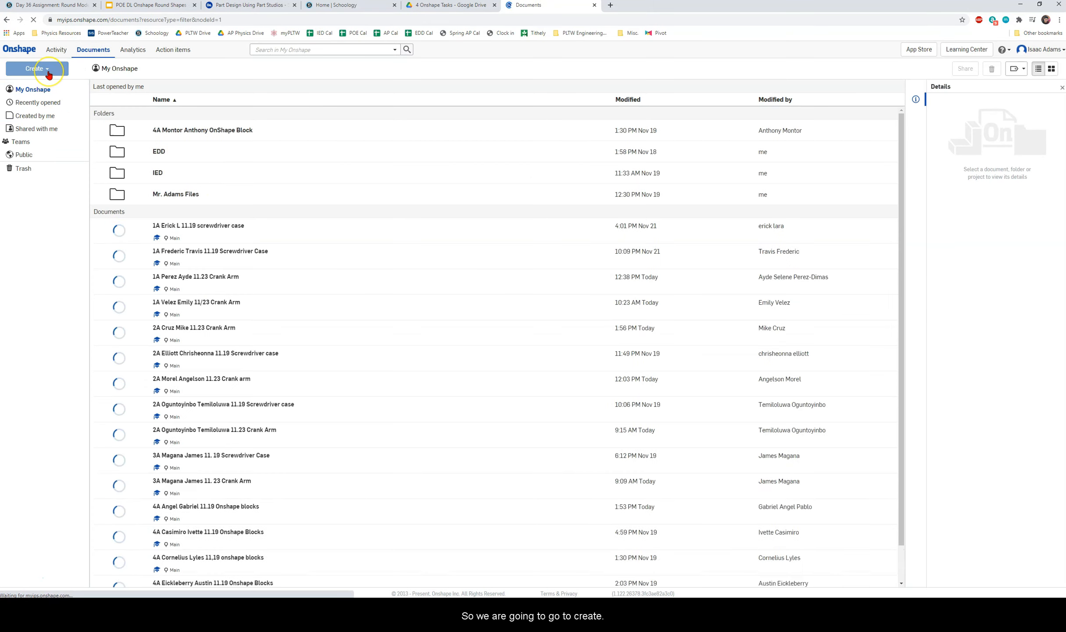
{"action": "scroll", "coordinate": [167, 105], "scroll_direction": "up", "scroll_amount": 3, "text": "ctrl"}
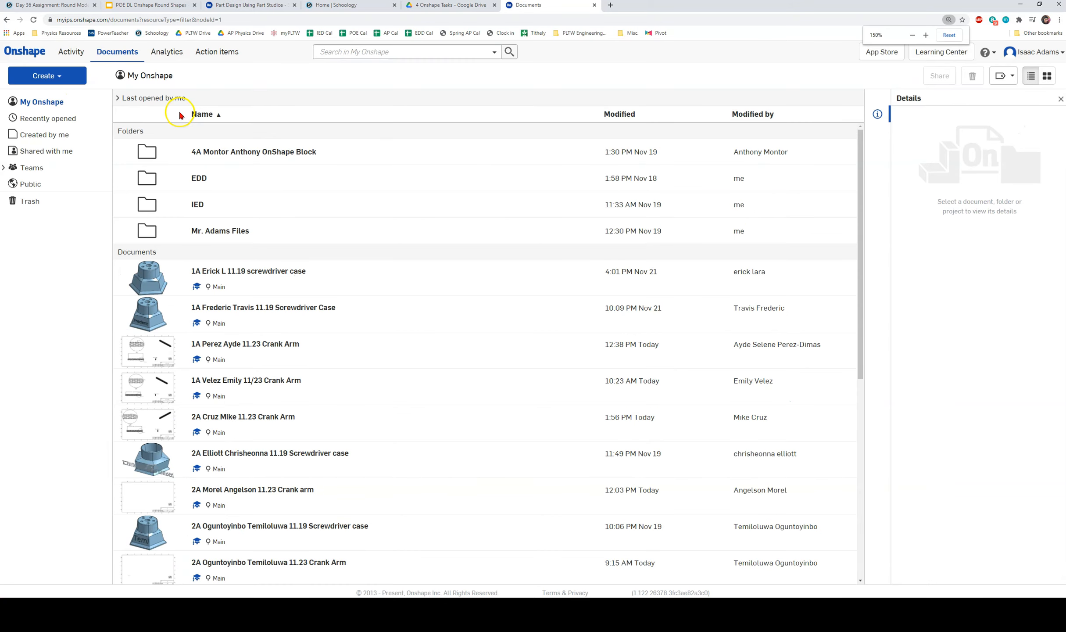
{"action": "left_click", "coordinate": [70, 84]}
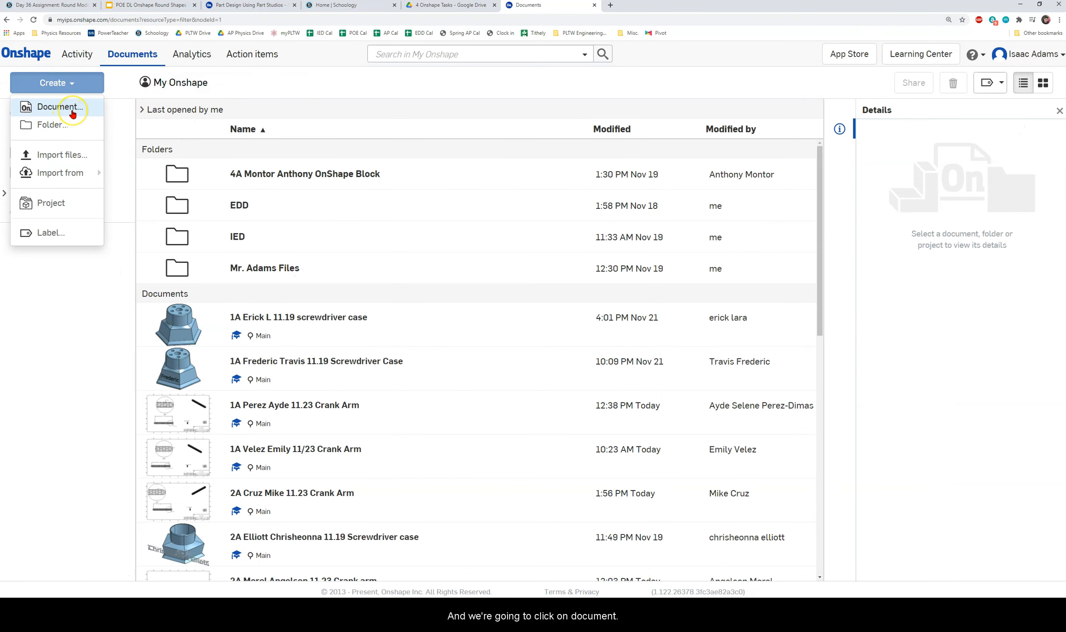
{"action": "left_click", "coordinate": [73, 112]}
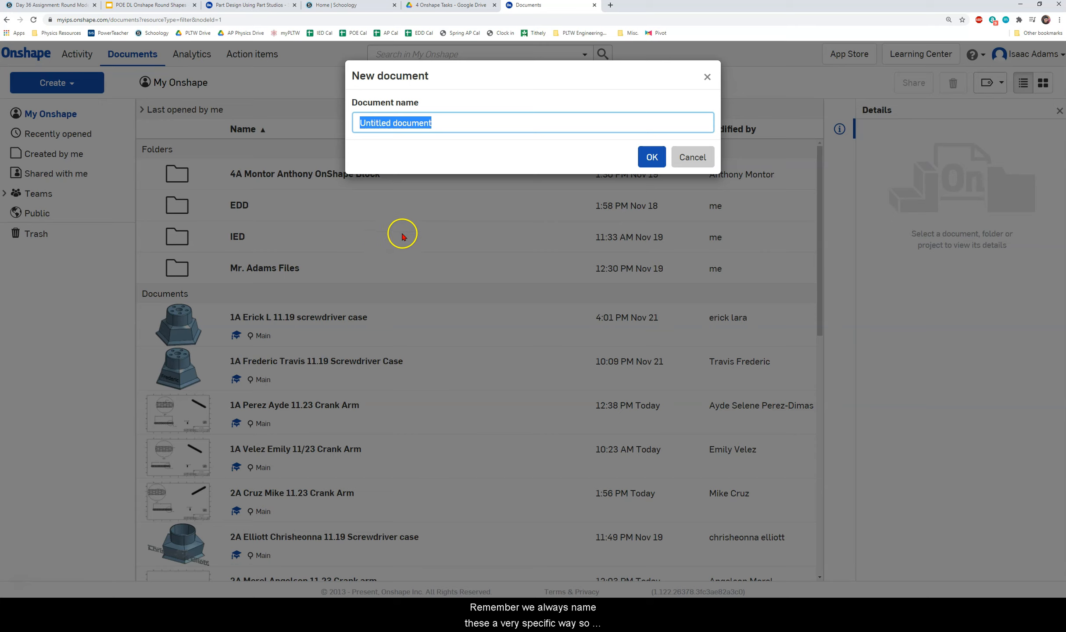
{"action": "type", "text": "4"}
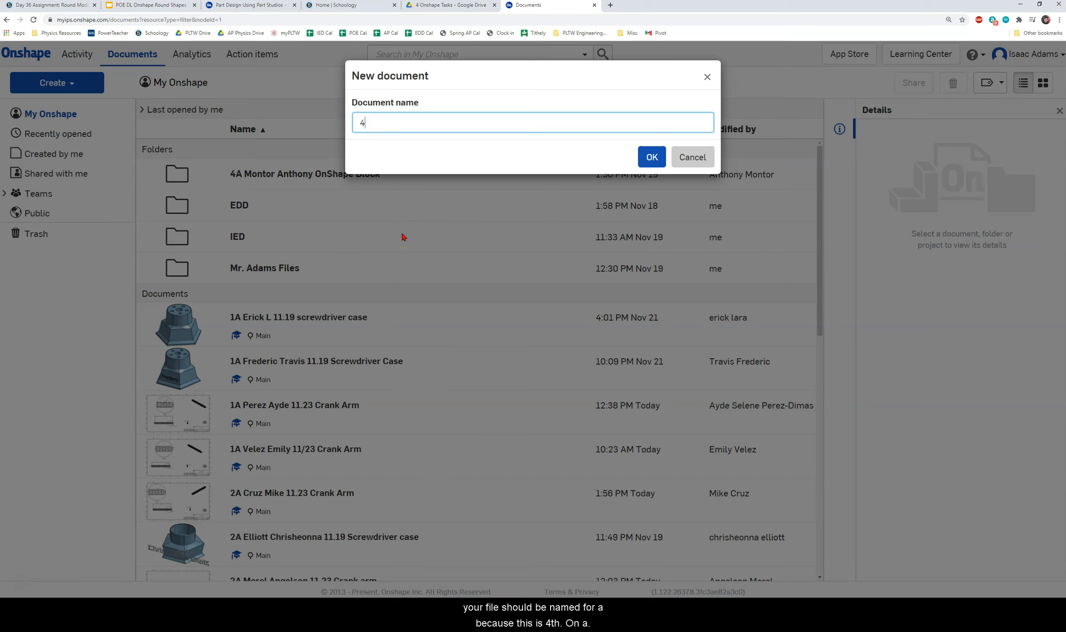
{"action": "type", "text": "A"}
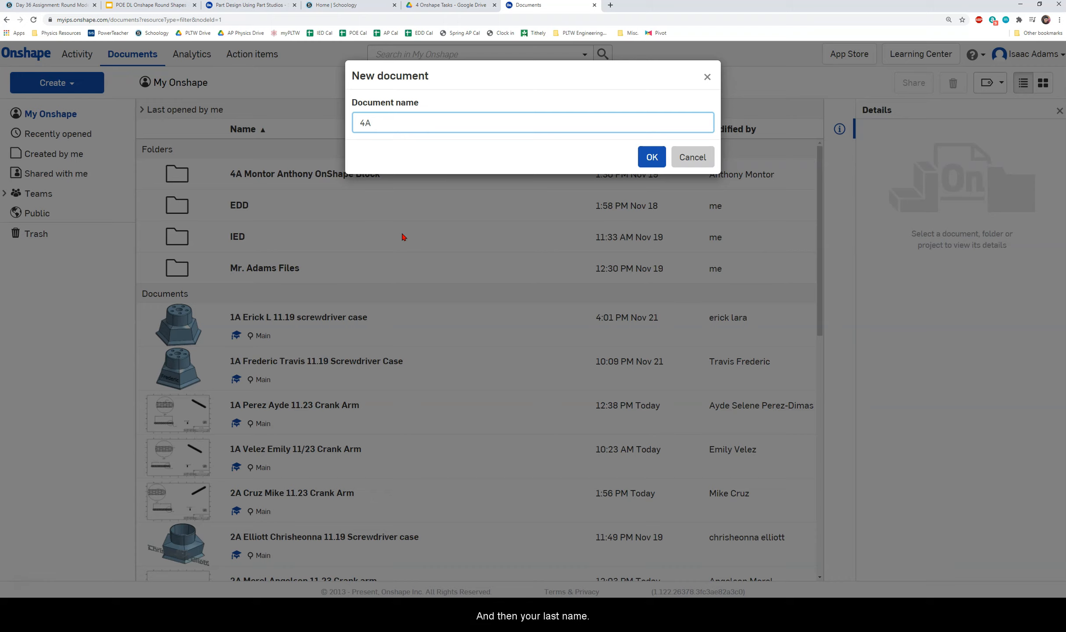
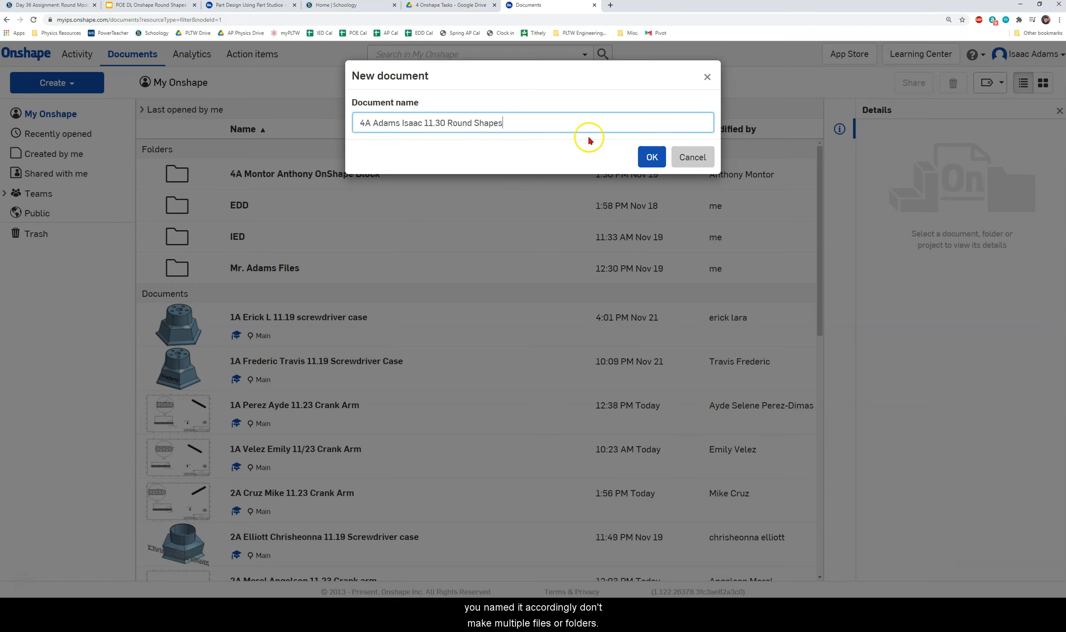
{"action": "left_click", "coordinate": [653, 157]}
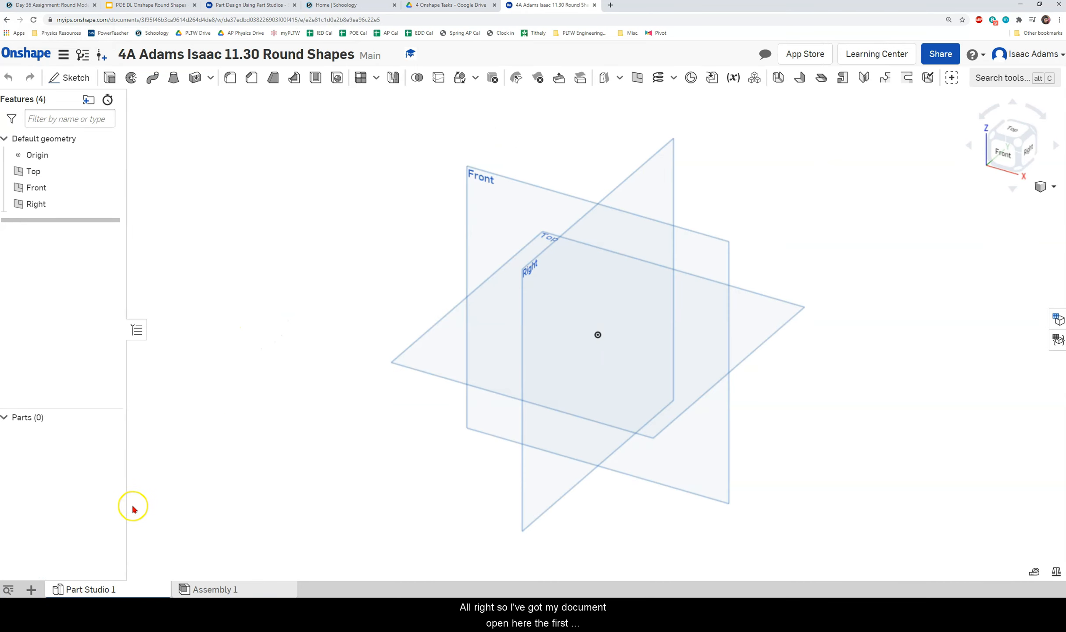
Rename Part Studio 1 to Football and delete Assembly 1.
{"action": "right_click", "coordinate": [88, 591]}
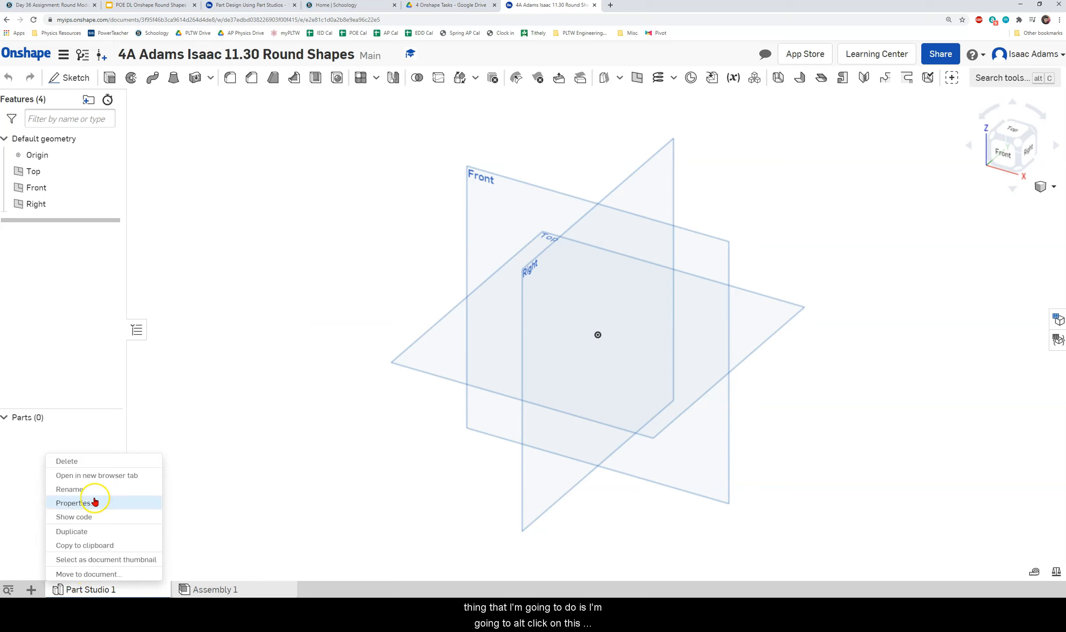
{"action": "left_click", "coordinate": [94, 489]}
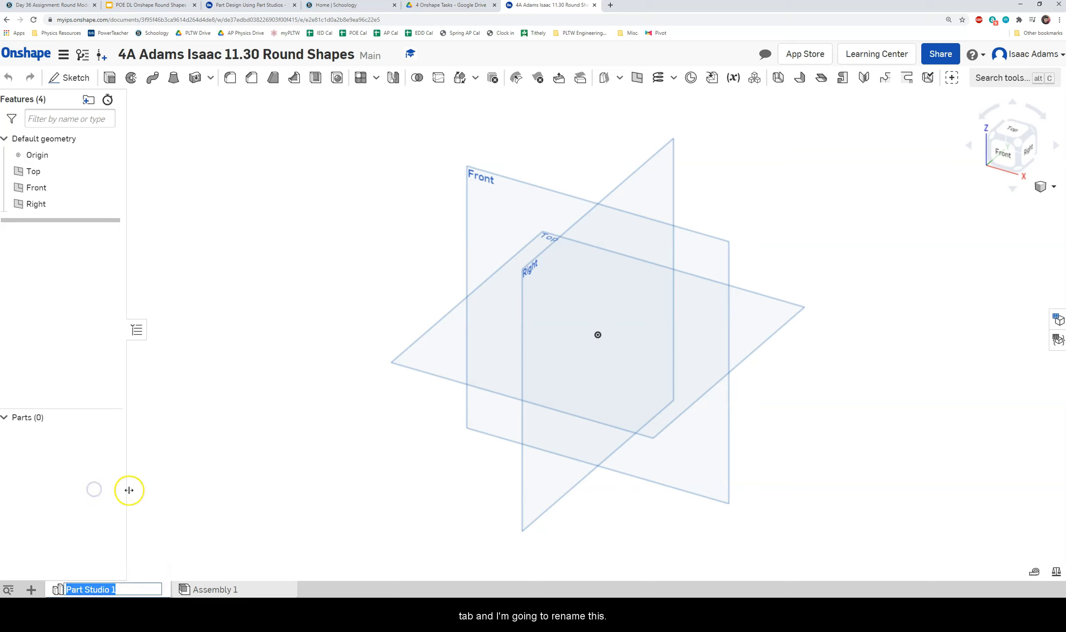
{"action": "type", "text": "Football"}
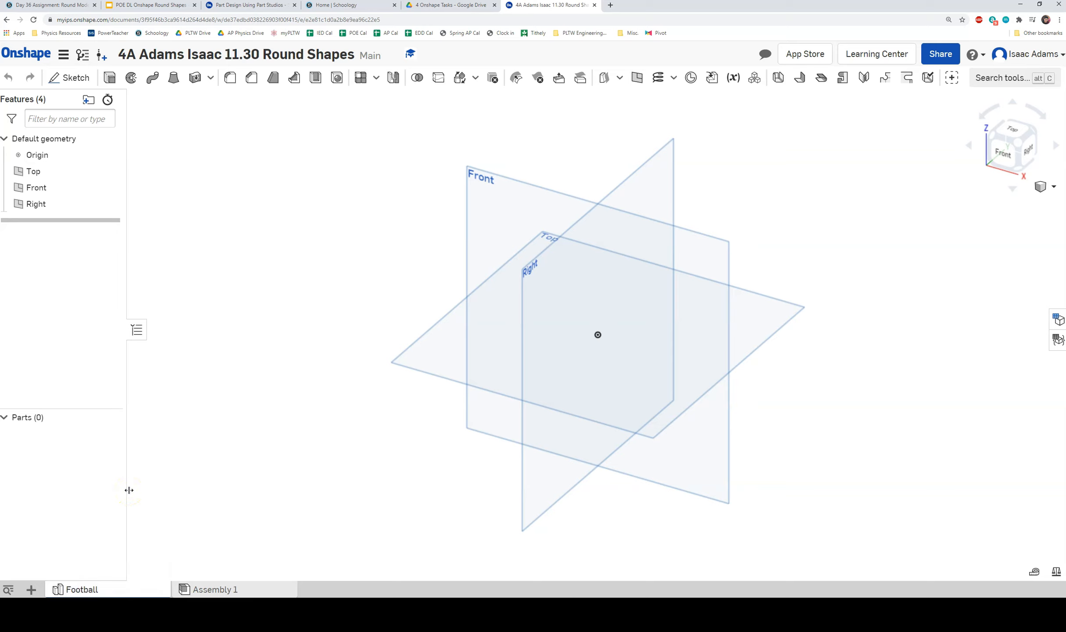
{"action": "right_click", "coordinate": [202, 590]}
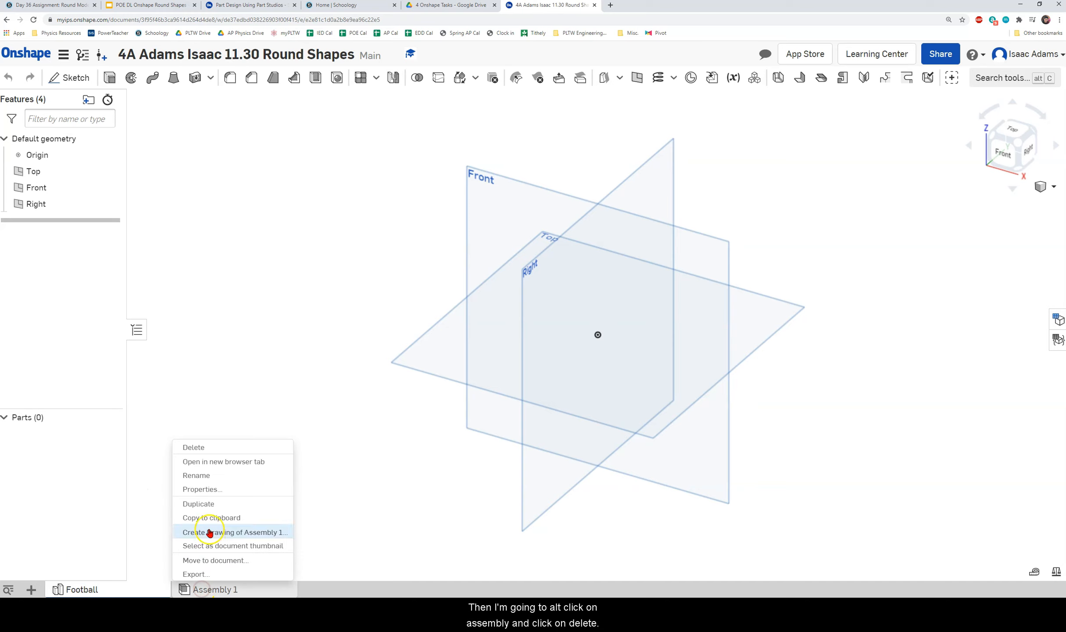
{"action": "left_click", "coordinate": [194, 447]}
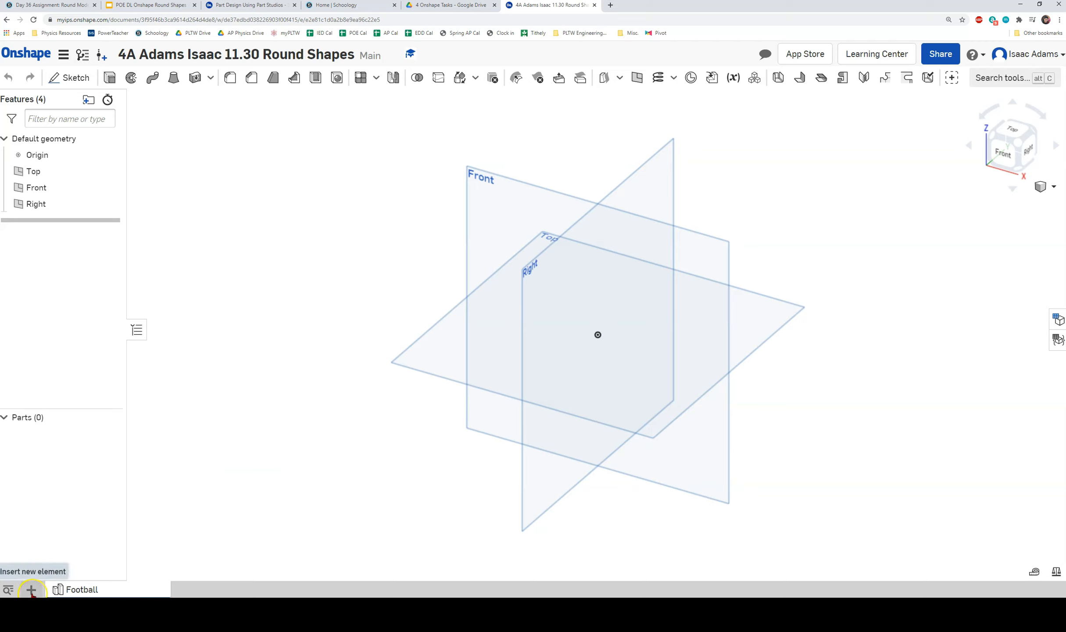
Add a second part studio named Sanitizer Bottle.
{"action": "left_click", "coordinate": [31, 590]}
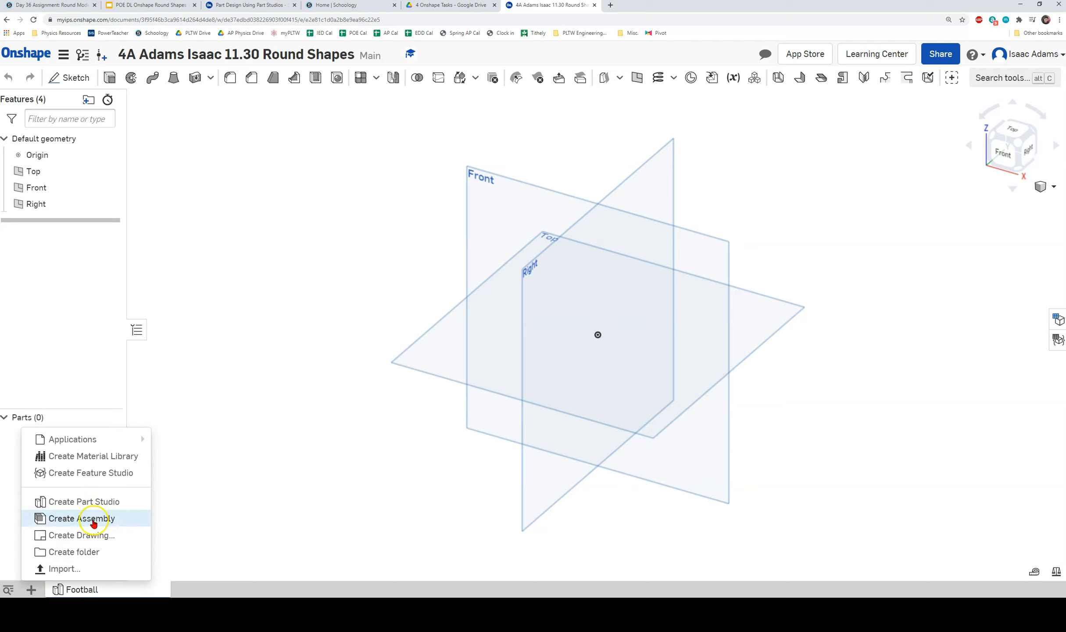
{"action": "left_click", "coordinate": [100, 502]}
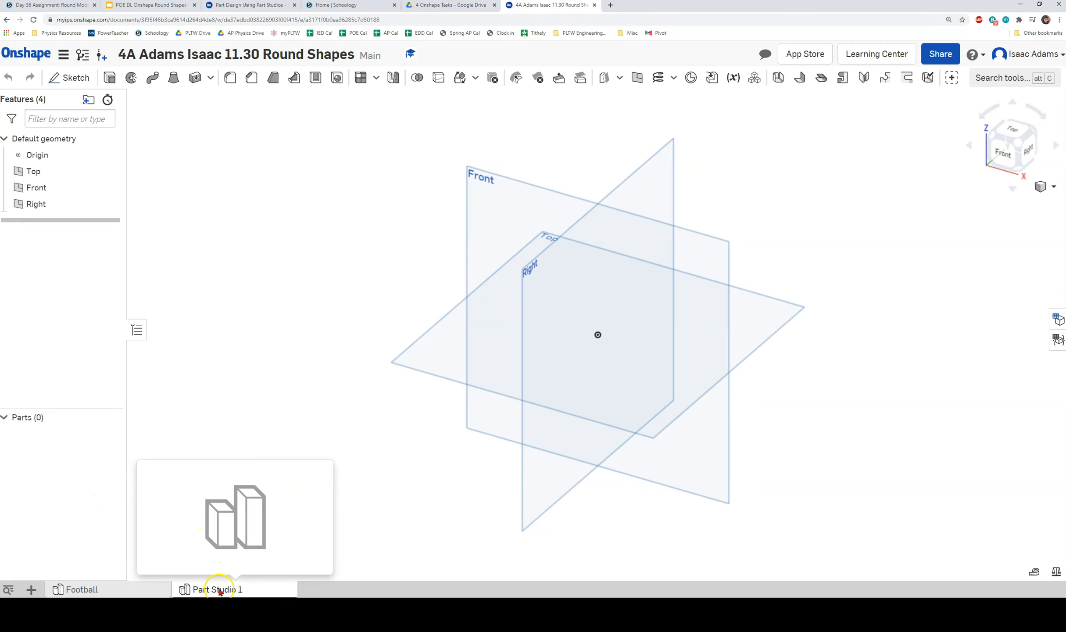
{"action": "right_click", "coordinate": [221, 589]}
{"action": "left_click", "coordinate": [229, 495]}
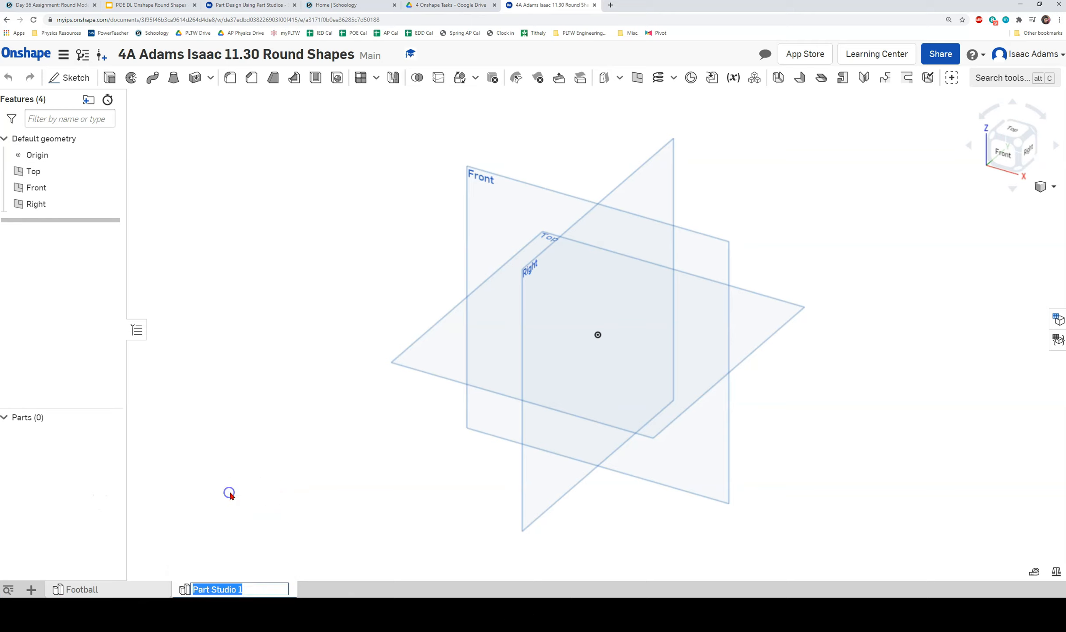
{"action": "type", "text": "Sa"}
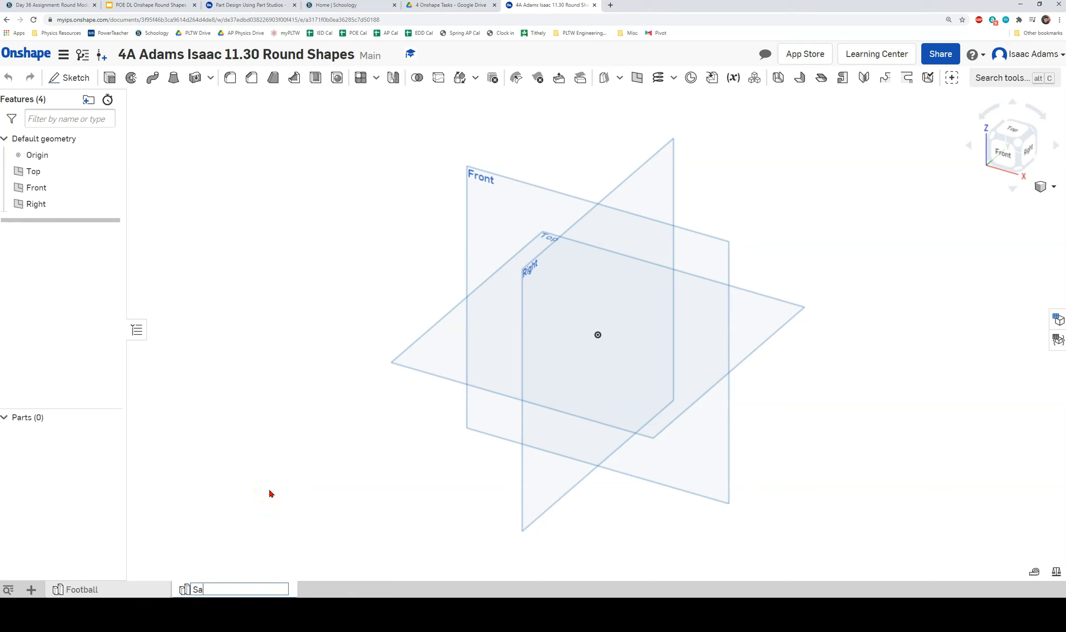
{"action": "type", "text": "nitizer Bottle"}
{"action": "key", "text": "Return"}
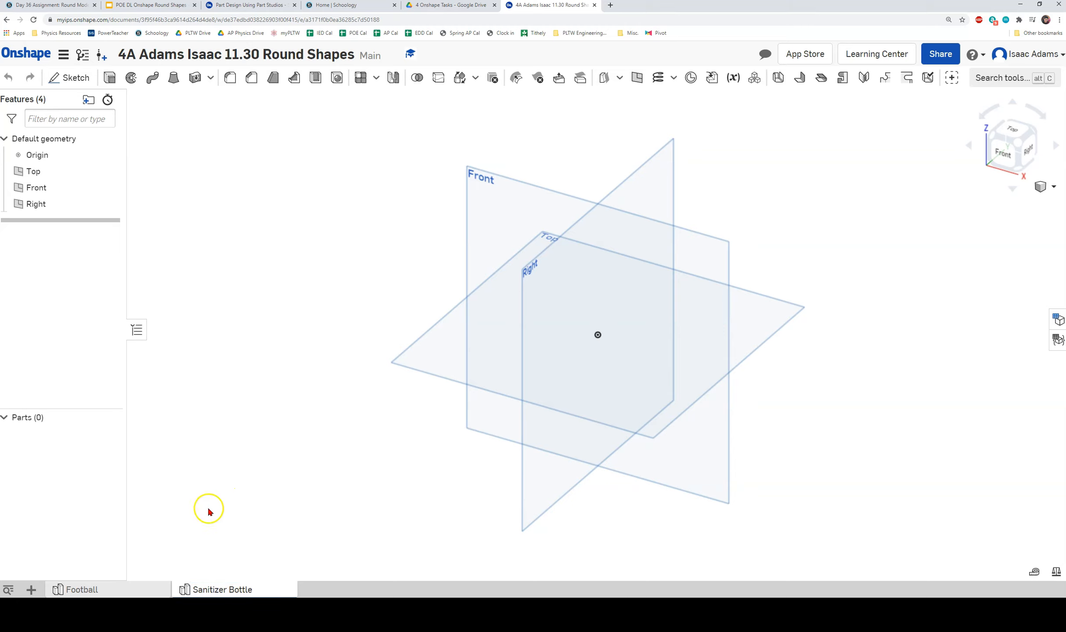
Add a third part studio named Bouncy Ball, then return to Football.
{"action": "left_click", "coordinate": [32, 589]}
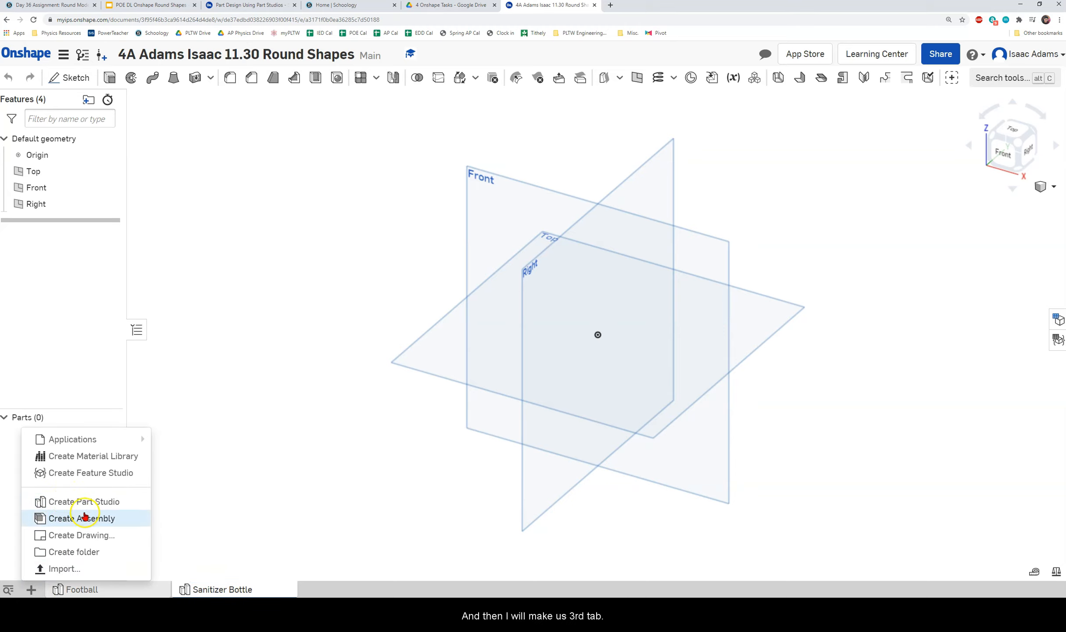
{"action": "left_click", "coordinate": [87, 505]}
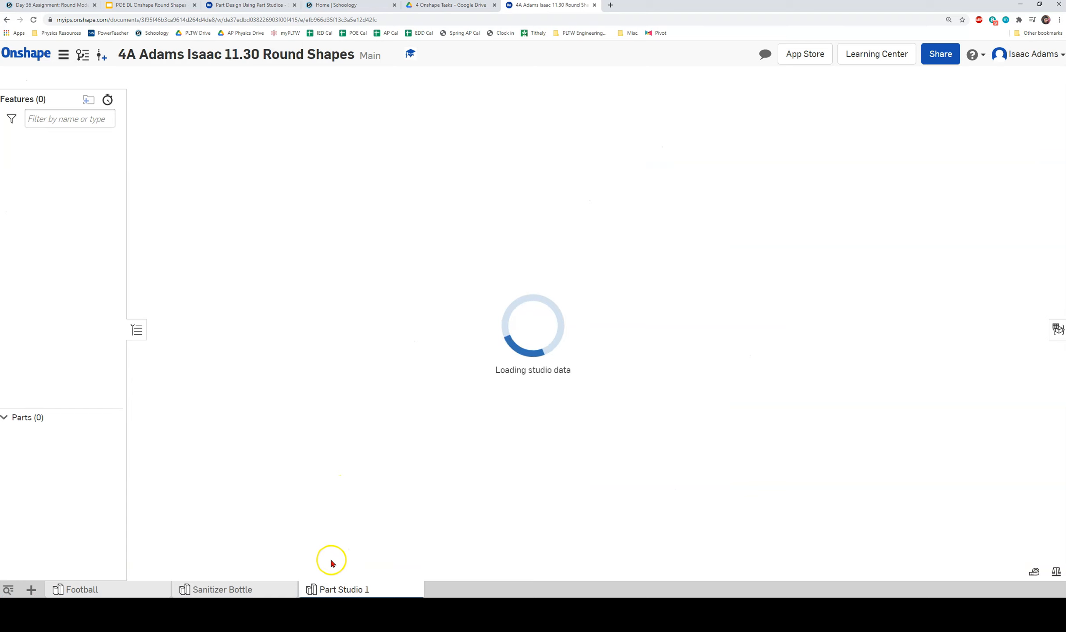
{"action": "right_click", "coordinate": [344, 589]}
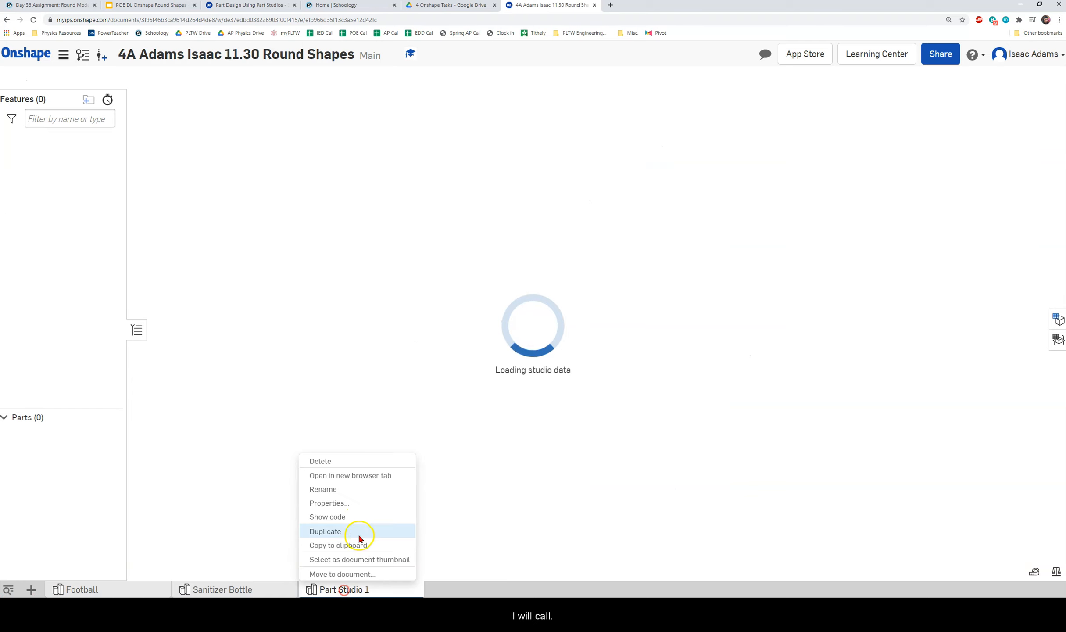
{"action": "left_click", "coordinate": [346, 488]}
{"action": "type", "text": "Bouncy Ball"}
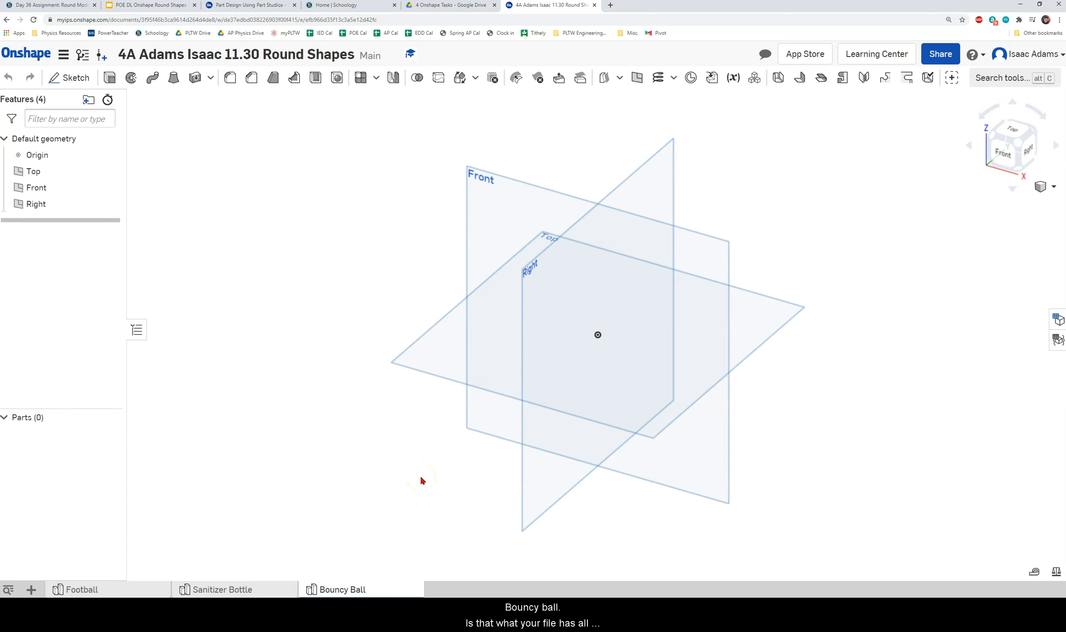
{"action": "left_click", "coordinate": [142, 588]}
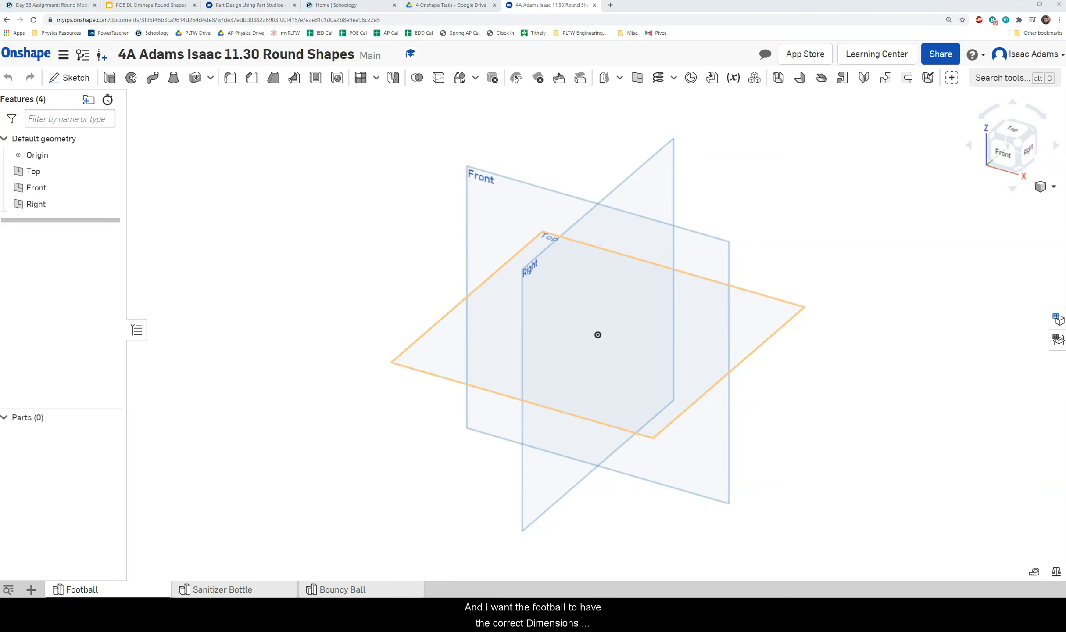
Dock the American Football dimensions page as a tab beside the Onshape document.
{"action": "left_click_drag", "start_coordinate": [0, 280], "coordinate": [610, 17]}
{"action": "scroll", "coordinate": [553, 206], "scroll_direction": "up", "scroll_amount": 2}
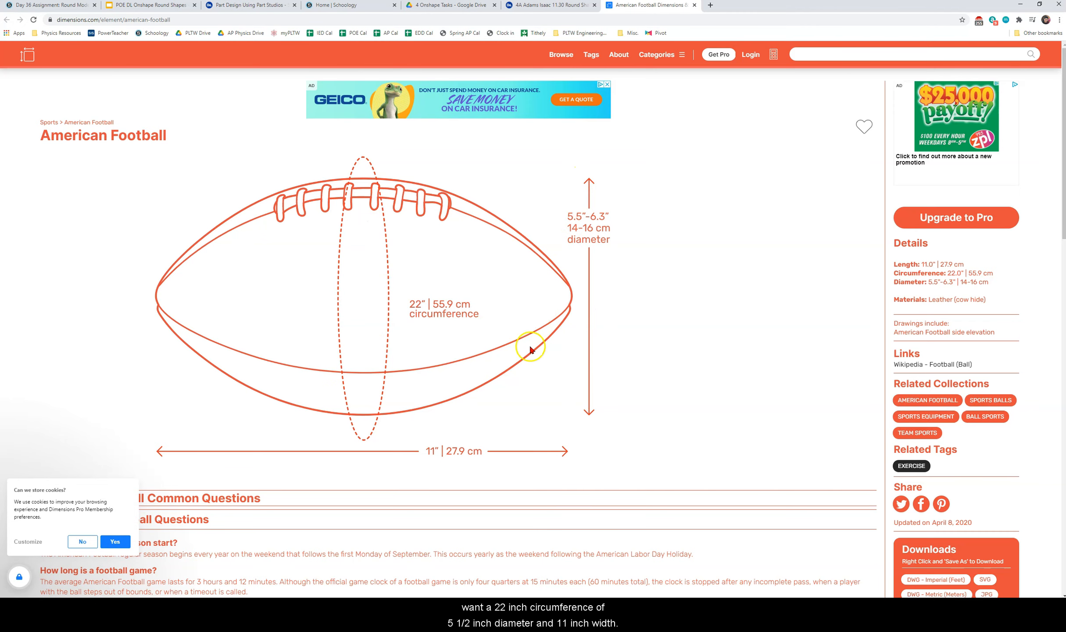
Drag the dimensions page away after reading it, leaving the empty Football studio showing.
{"action": "left_click_drag", "start_coordinate": [652, 6], "coordinate": [0, 256]}
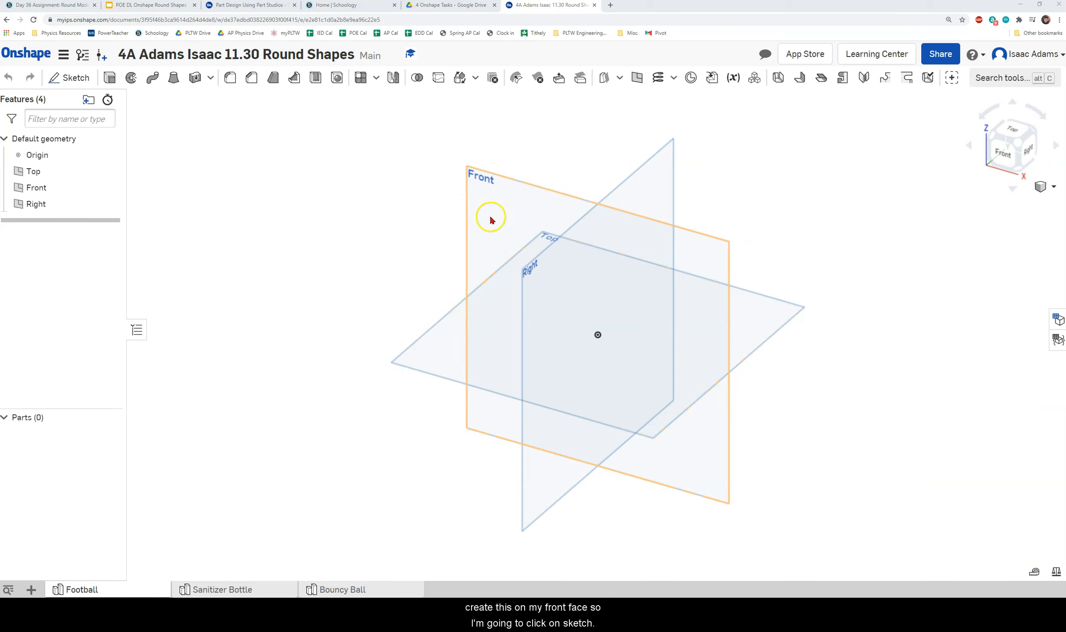
Start Sketch 1 on the Front plane and draw a horizontal line across the origin.
{"action": "left_click", "coordinate": [70, 78]}
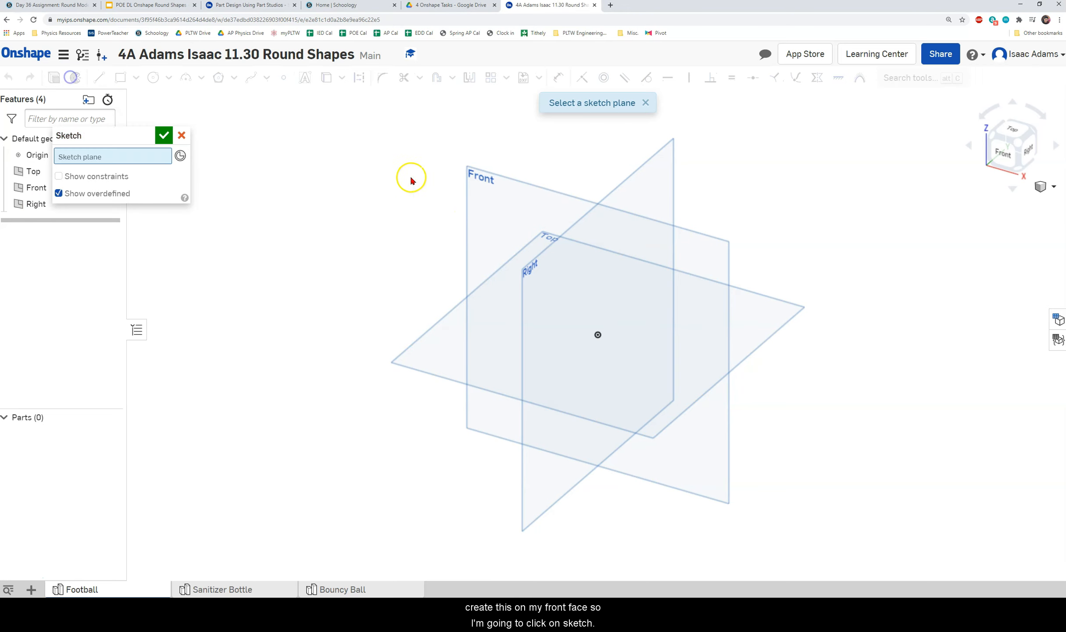
{"action": "left_click", "coordinate": [497, 200]}
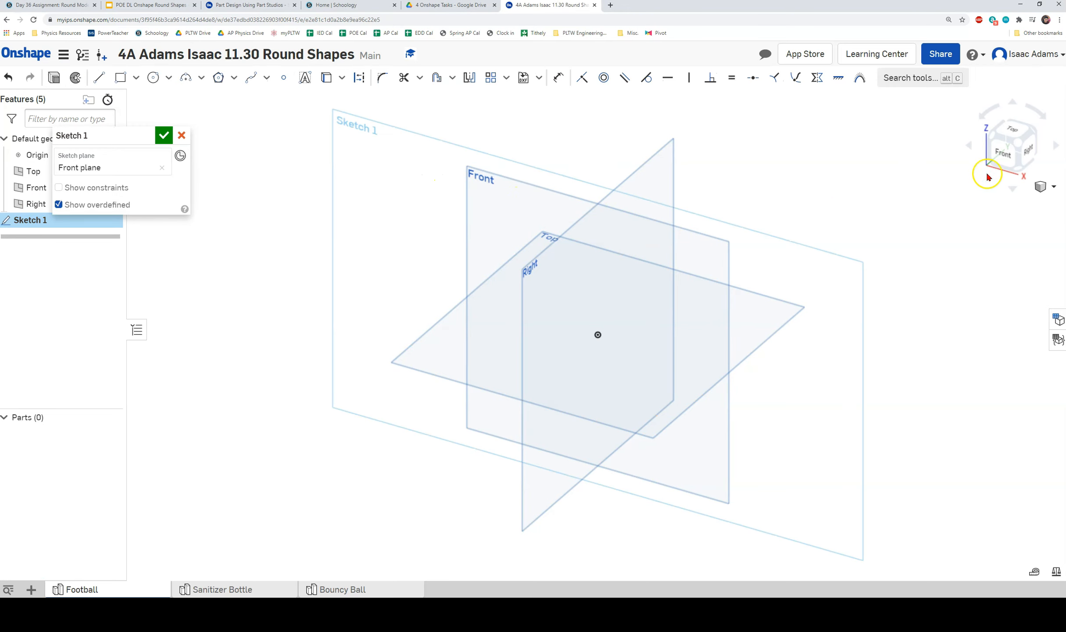
{"action": "left_click", "coordinate": [1007, 153]}
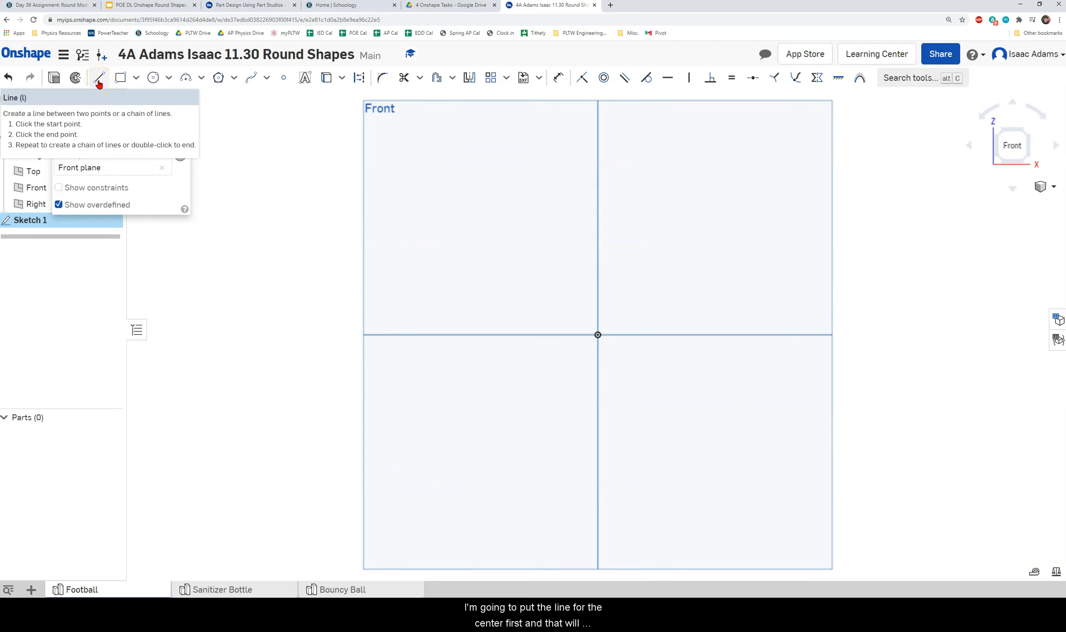
{"action": "left_click", "coordinate": [99, 82]}
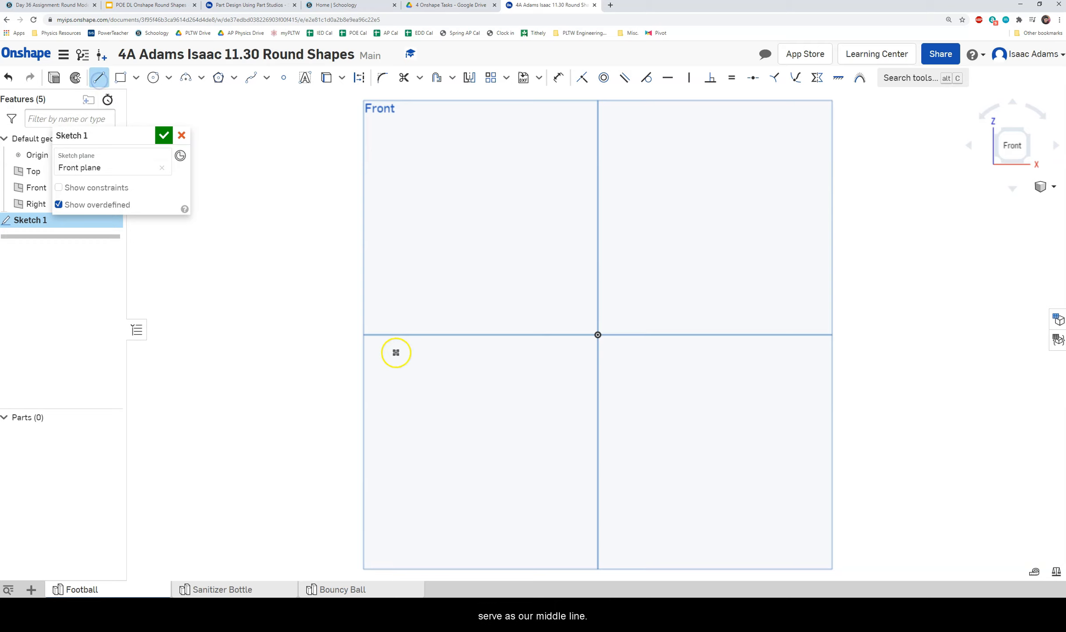
{"action": "left_click", "coordinate": [274, 335]}
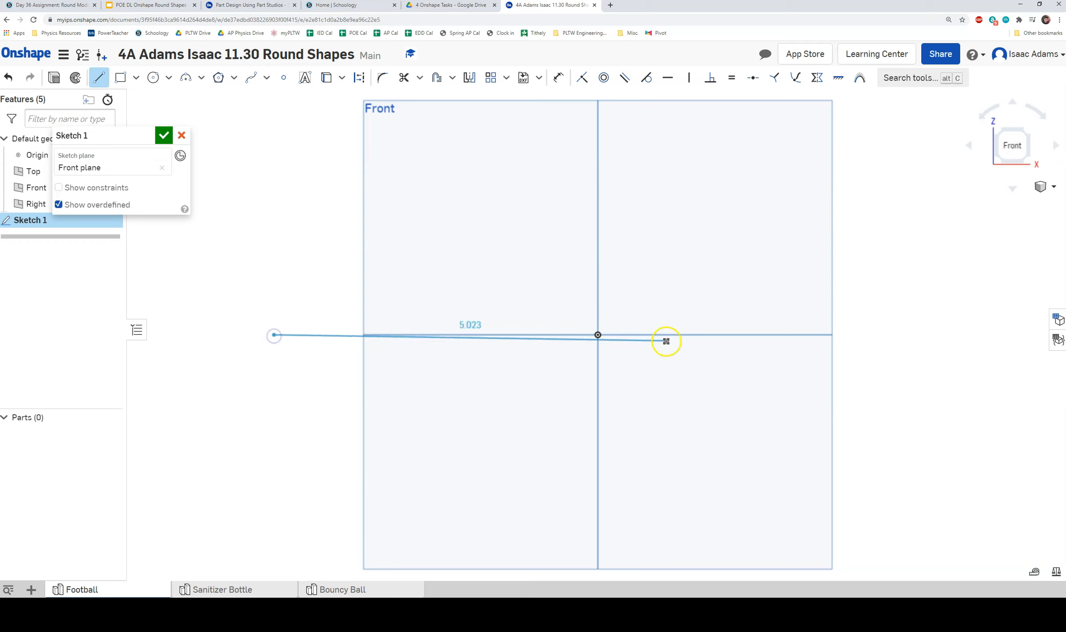
{"action": "left_click", "coordinate": [1019, 336]}
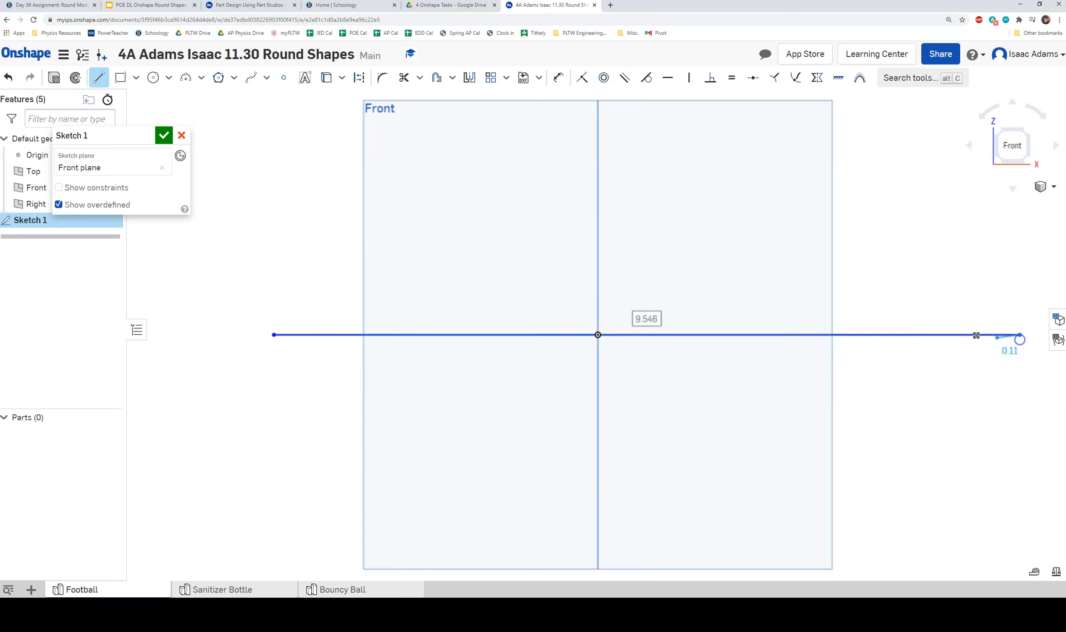
Dimension the horizontal line through the origin to a length of 11 in.
{"action": "key", "text": "Escape"}
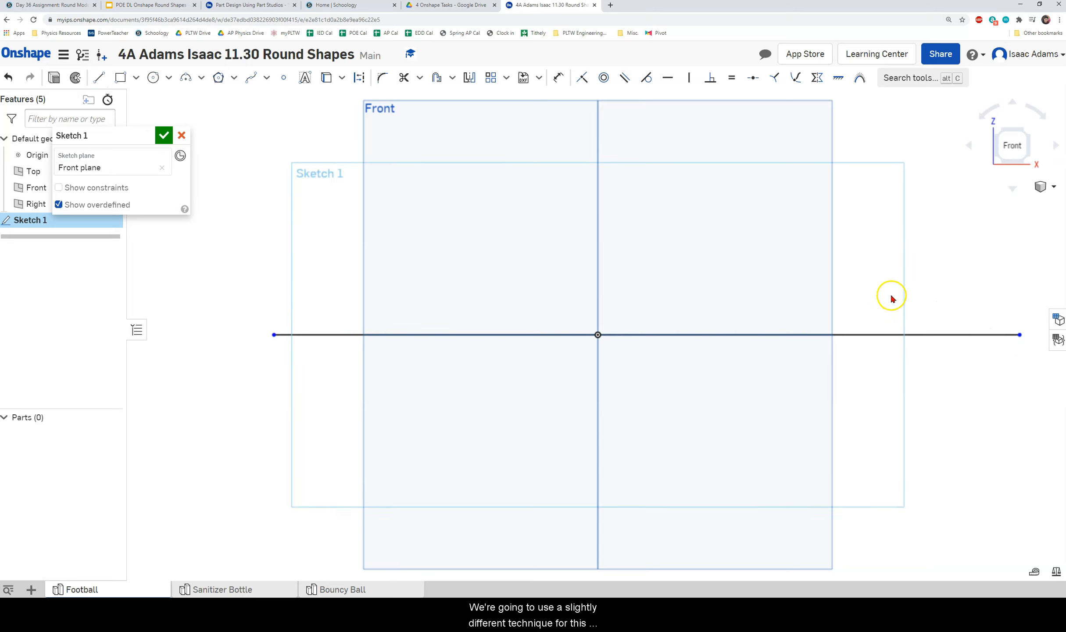
{"action": "scroll", "coordinate": [481, 327], "scroll_direction": "down", "scroll_amount": 3}
{"action": "middle_click_drag", "start_coordinate": [666, 288], "coordinate": [721, 294]}
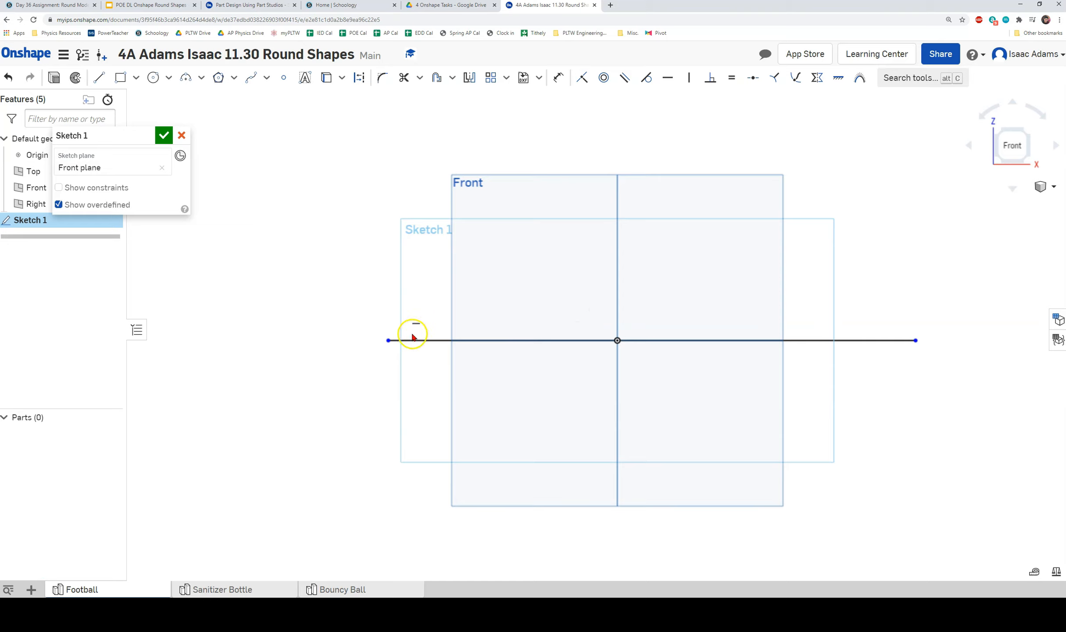
{"action": "key", "text": "d"}
{"action": "left_click", "coordinate": [435, 340]}
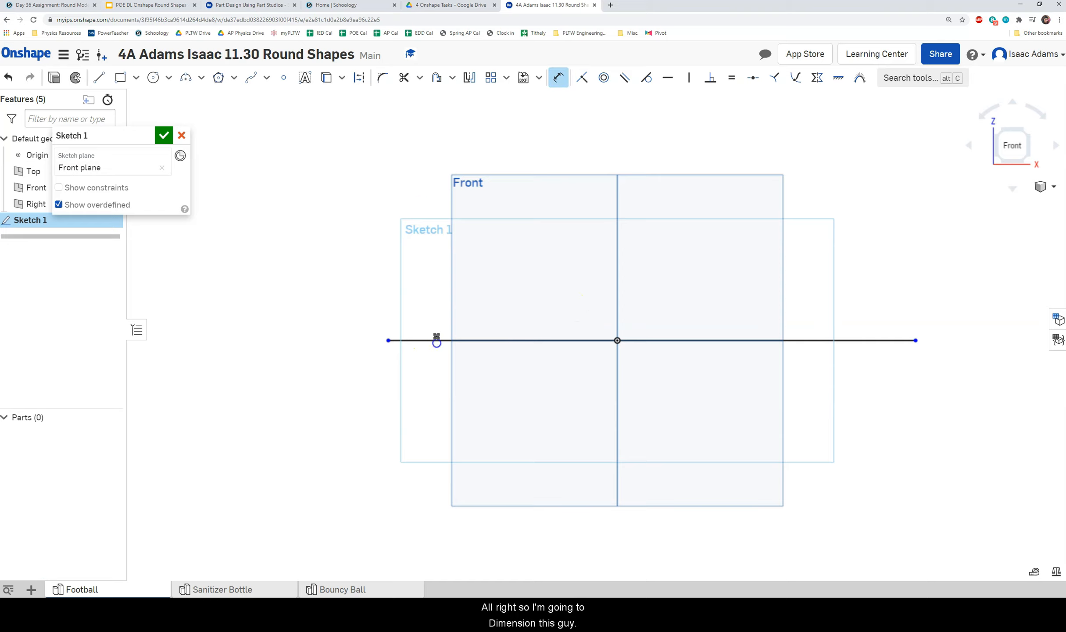
{"action": "left_click", "coordinate": [430, 150]}
{"action": "type", "text": "11"}
{"action": "key", "text": "Return"}
{"action": "scroll", "coordinate": [431, 158], "scroll_direction": "down", "scroll_amount": 1}
{"action": "middle_click_drag", "start_coordinate": [651, 220], "coordinate": [619, 250]}
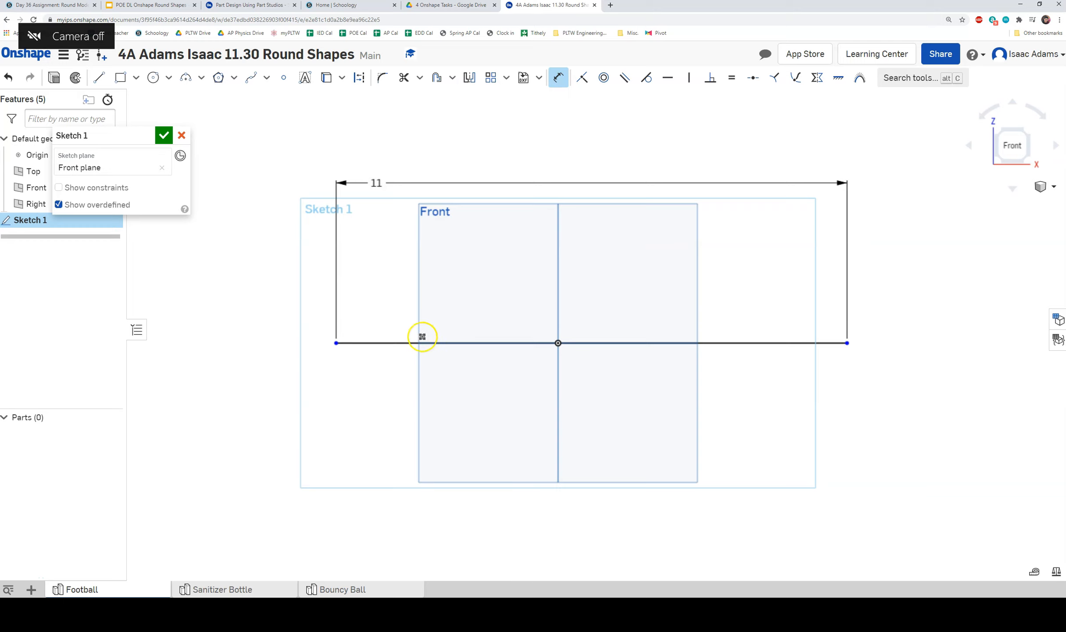
{"action": "middle_click_drag", "start_coordinate": [421, 155], "coordinate": [376, 175]}
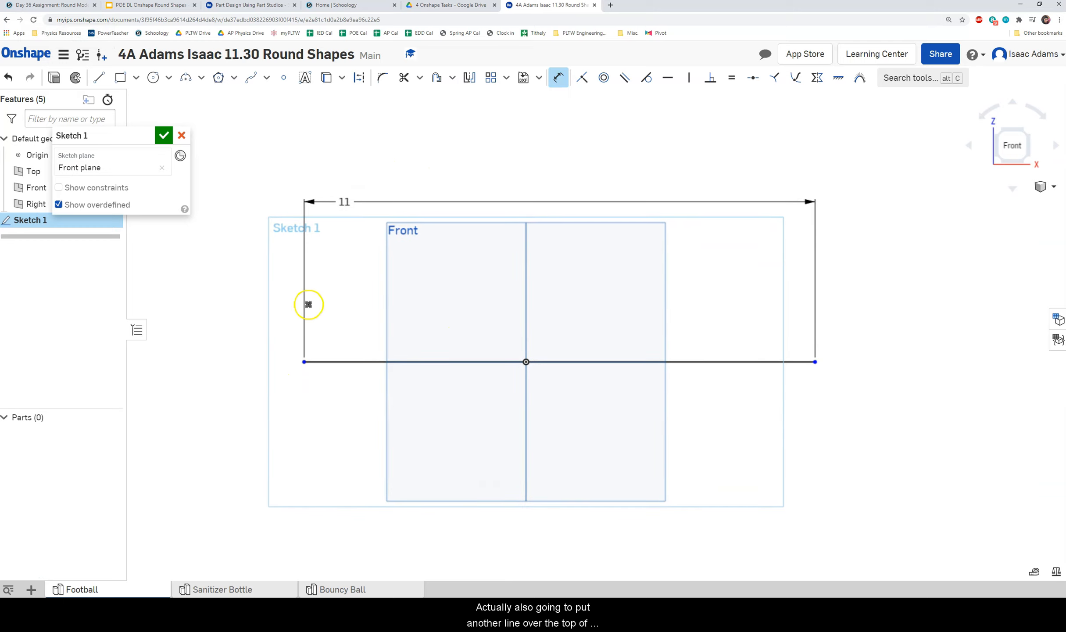
Draw a construction line through the origin extending past both ends of the 11 in line.
{"action": "left_click", "coordinate": [99, 82]}
{"action": "left_click", "coordinate": [359, 78]}
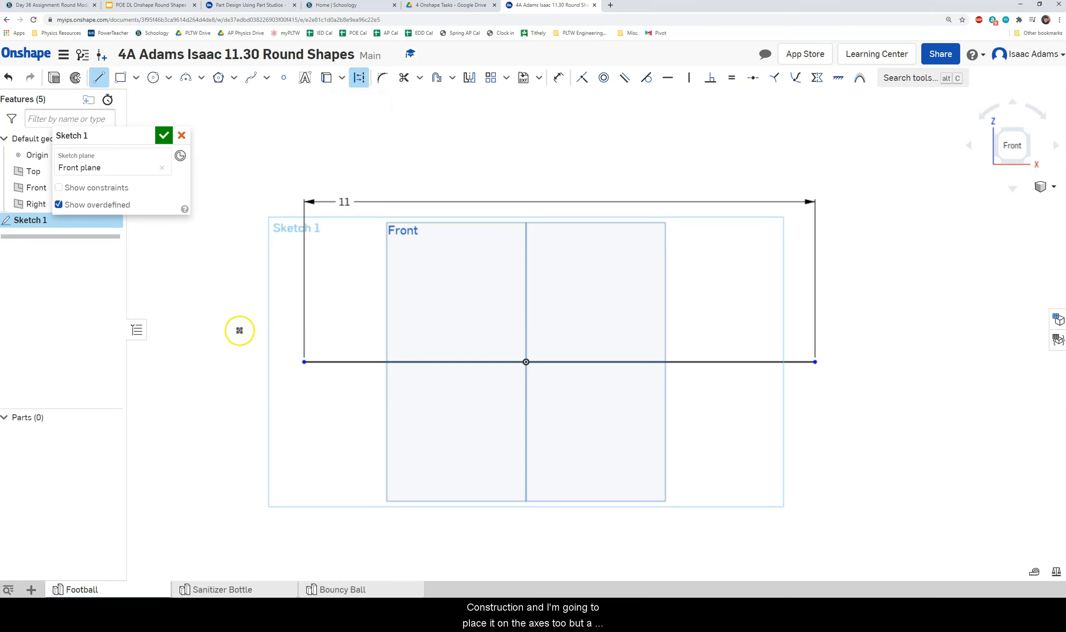
{"action": "left_click", "coordinate": [194, 361]}
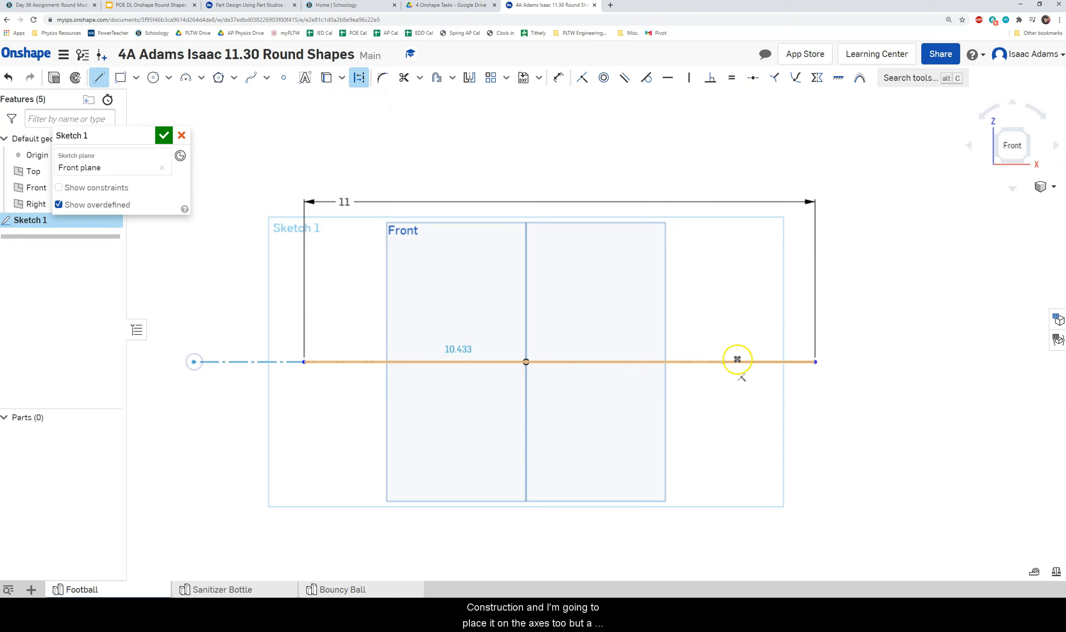
{"action": "left_click", "coordinate": [946, 361]}
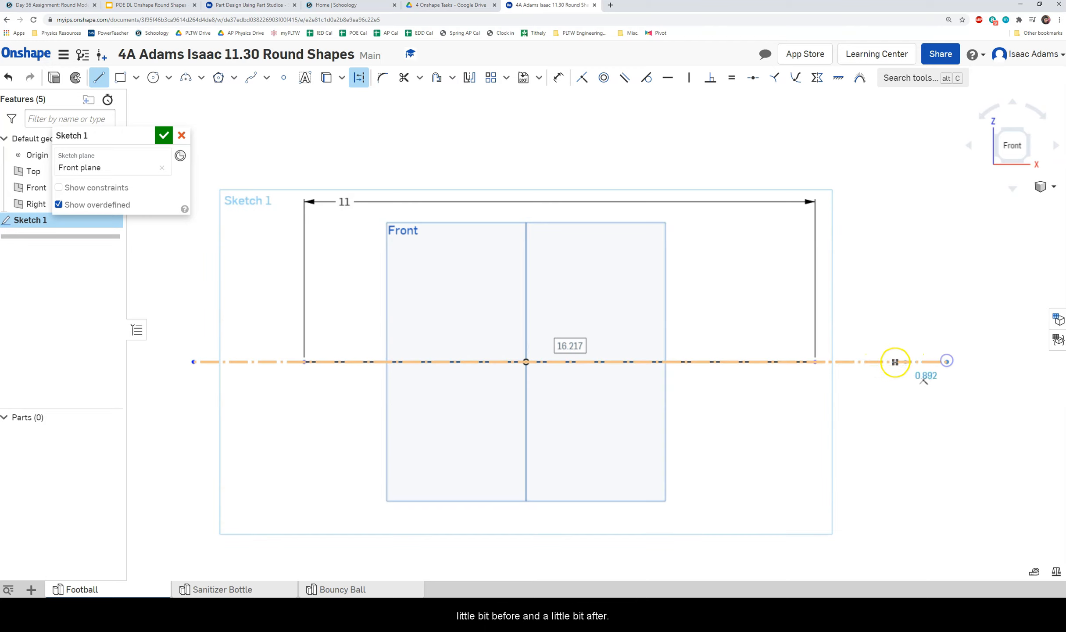
{"action": "key", "text": "Escape"}
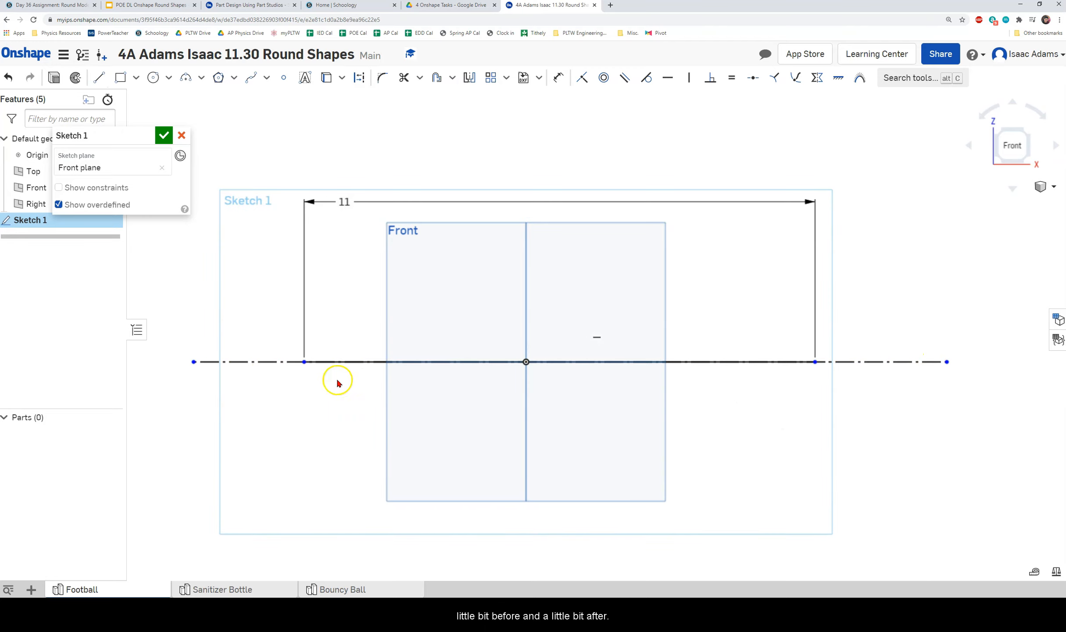
{"action": "mouse_move", "coordinate": [767, 412]}
{"action": "right_mouse_down"}
{"action": "mouse_move", "coordinate": [766, 428]}
{"action": "mouse_move", "coordinate": [802, 407]}
{"action": "mouse_move", "coordinate": [761, 401]}
{"action": "right_mouse_up"}
{"action": "left_click", "coordinate": [364, 319]}
{"action": "right_click_drag", "start_coordinate": [457, 400], "coordinate": [478, 407]}
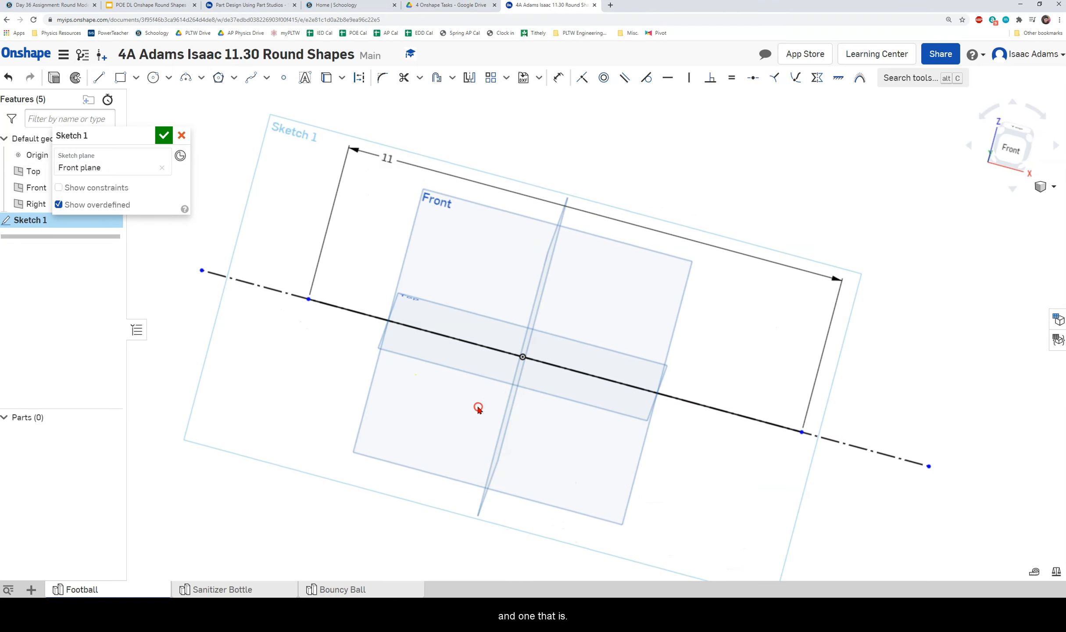
{"action": "left_click", "coordinate": [1004, 153]}
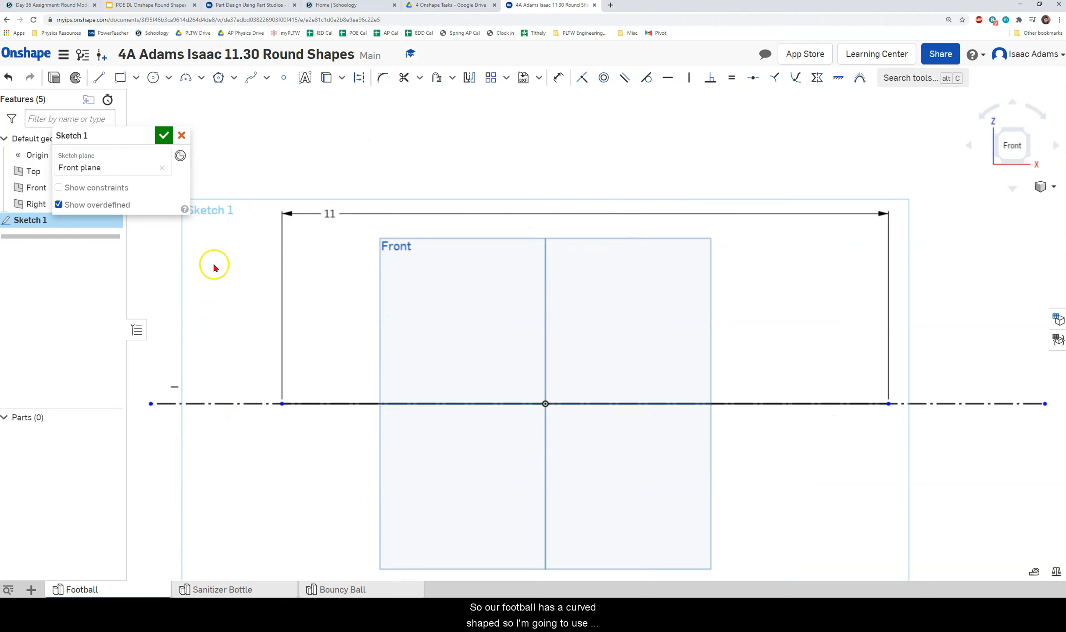
Draw a three-point arc between the 11 in line's ends, bulging upward at radius 6.375.
{"action": "left_click", "coordinate": [186, 79]}
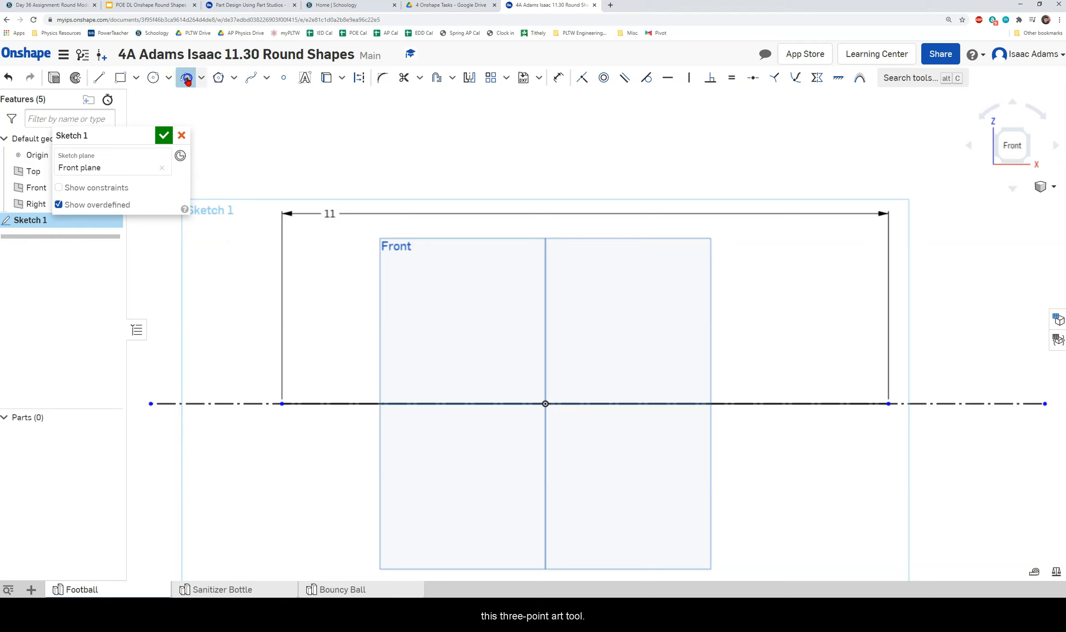
{"action": "left_click", "coordinate": [280, 404]}
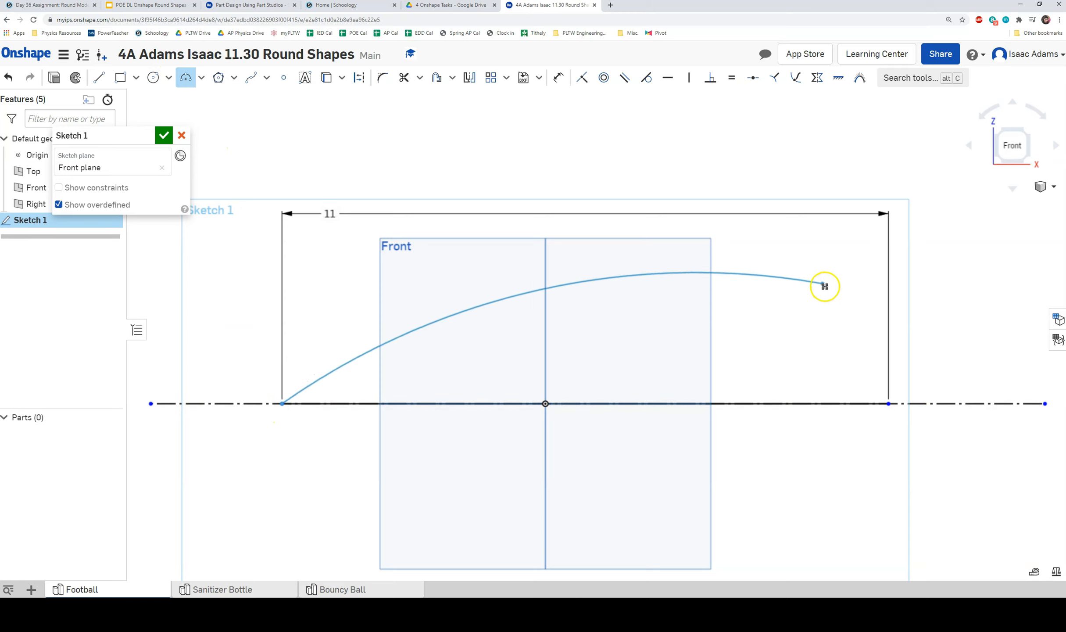
{"action": "left_click", "coordinate": [884, 405]}
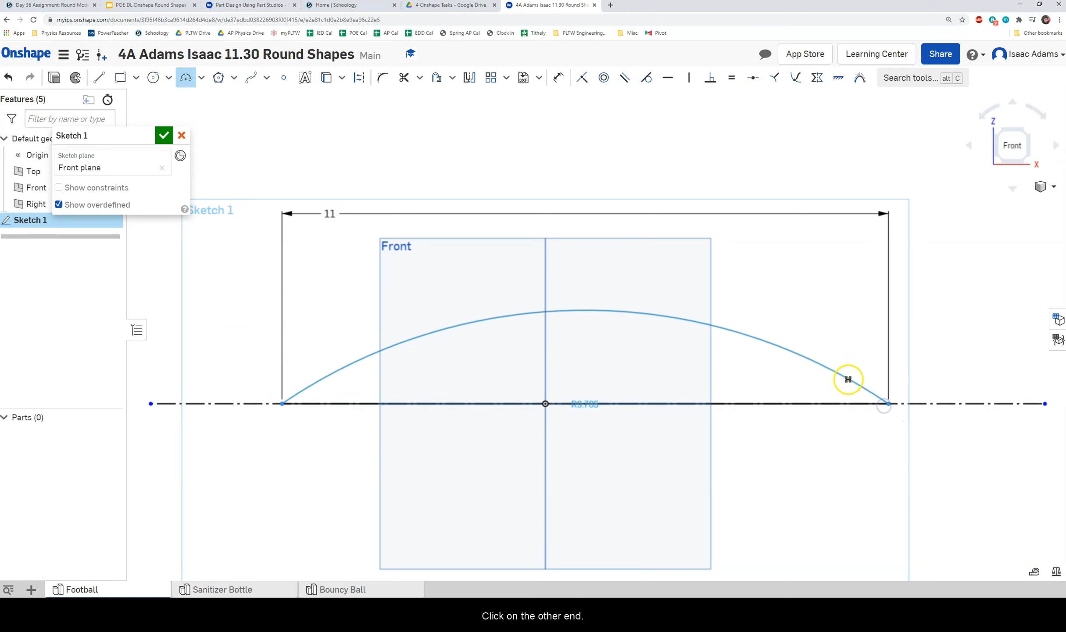
{"action": "left_click_drag", "start_coordinate": [527, 208], "coordinate": [520, 236]}
{"action": "left_click", "coordinate": [641, 326]}
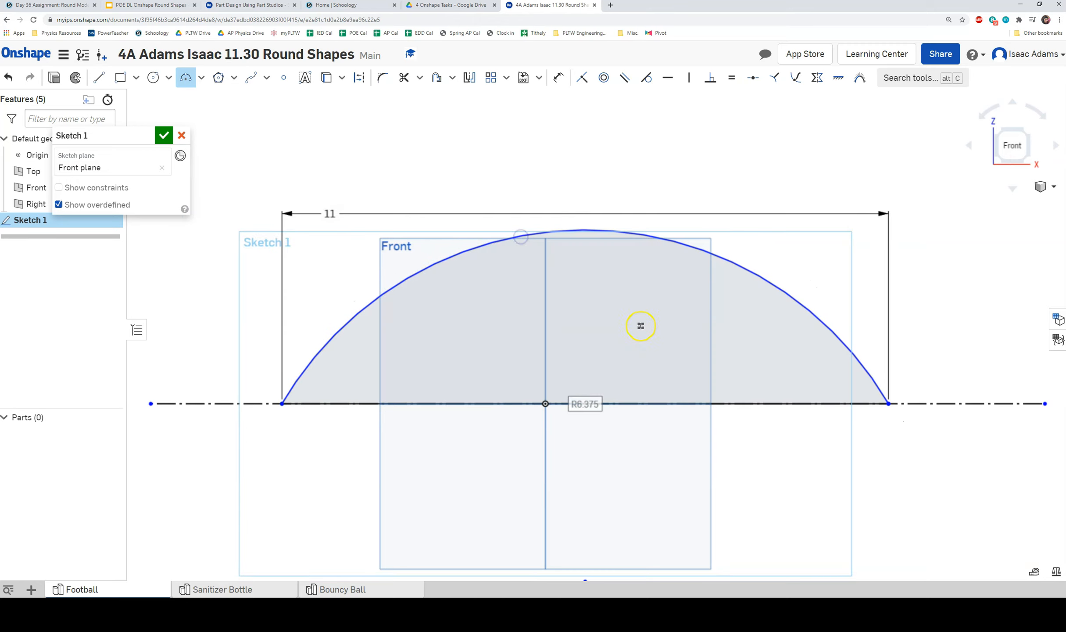
{"action": "mouse_move", "coordinate": [724, 337]}
{"action": "right_mouse_down"}
{"action": "mouse_move", "coordinate": [764, 364]}
{"action": "mouse_move", "coordinate": [759, 373]}
{"action": "mouse_move", "coordinate": [655, 377]}
{"action": "mouse_move", "coordinate": [666, 384]}
{"action": "right_mouse_up"}
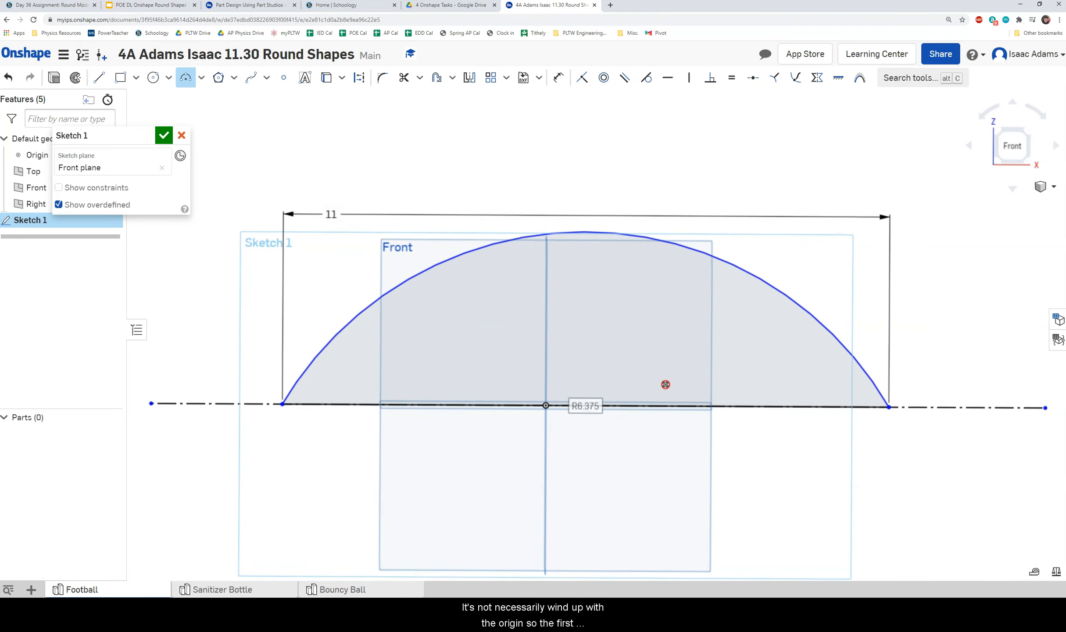
{"action": "scroll", "coordinate": [597, 331], "scroll_direction": "up", "scroll_amount": 1}
{"action": "middle_click_drag", "start_coordinate": [596, 331], "coordinate": [597, 318]}
{"action": "scroll", "coordinate": [507, 377], "scroll_direction": "down", "scroll_amount": 1}
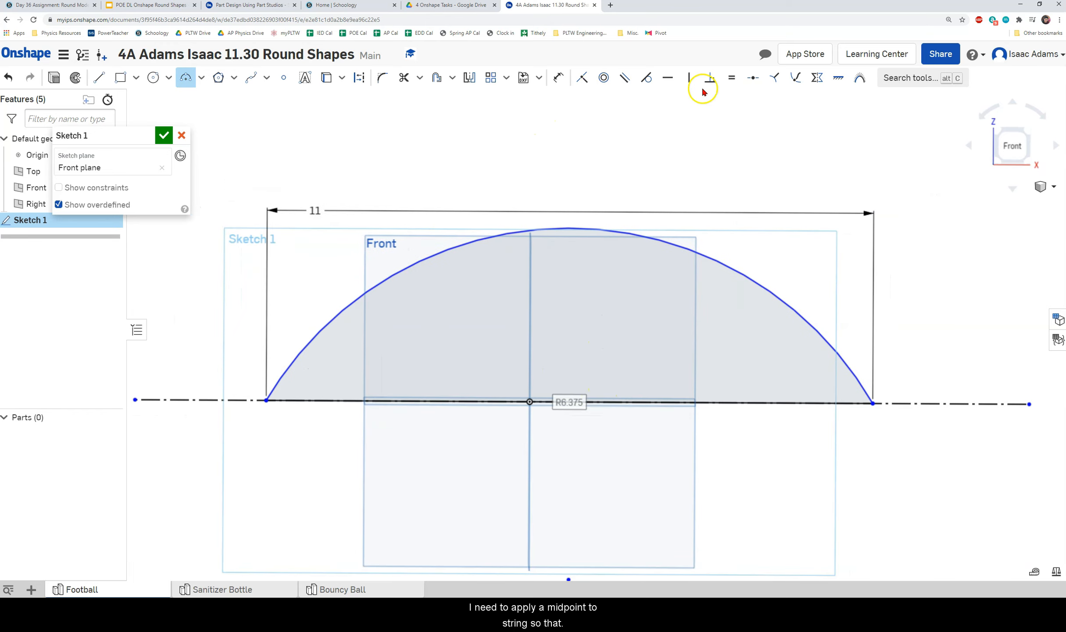
Apply a Midpoint constraint placing the origin midway between the arc's two endpoints.
{"action": "left_click", "coordinate": [752, 79]}
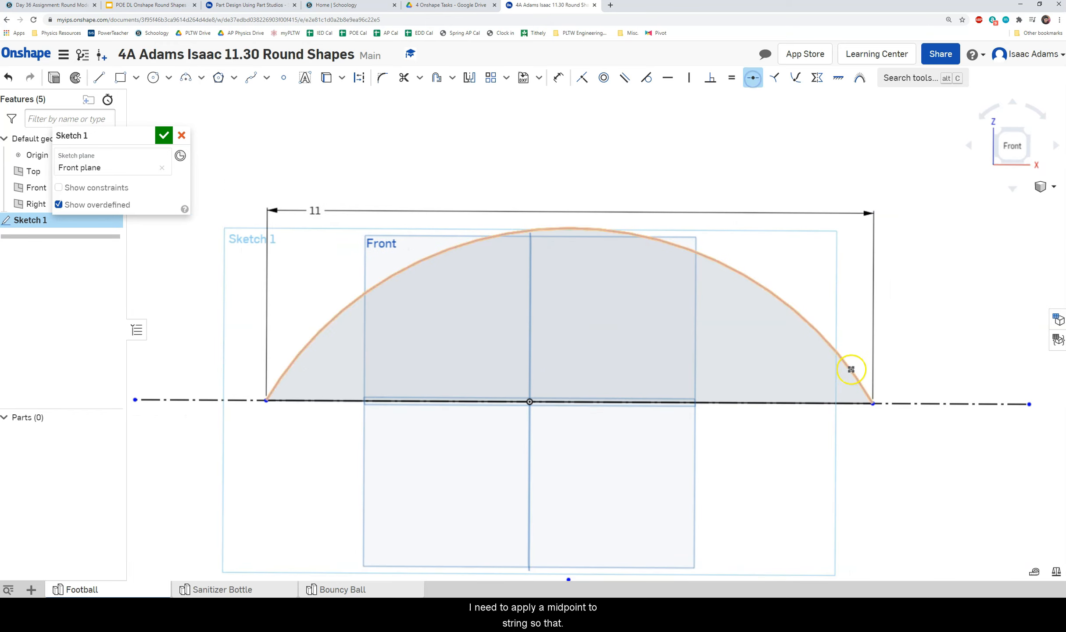
{"action": "left_click", "coordinate": [872, 403]}
{"action": "left_click", "coordinate": [527, 400]}
{"action": "left_click", "coordinate": [529, 400]}
{"action": "scroll", "coordinate": [571, 346], "scroll_direction": "down", "scroll_amount": 1}
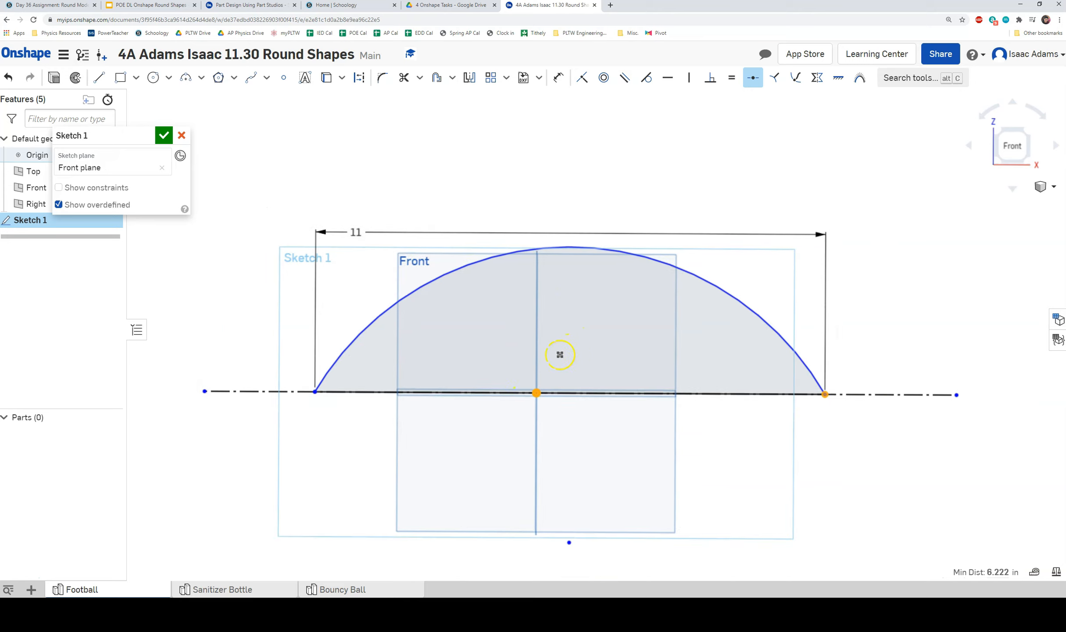
{"action": "left_click", "coordinate": [317, 390]}
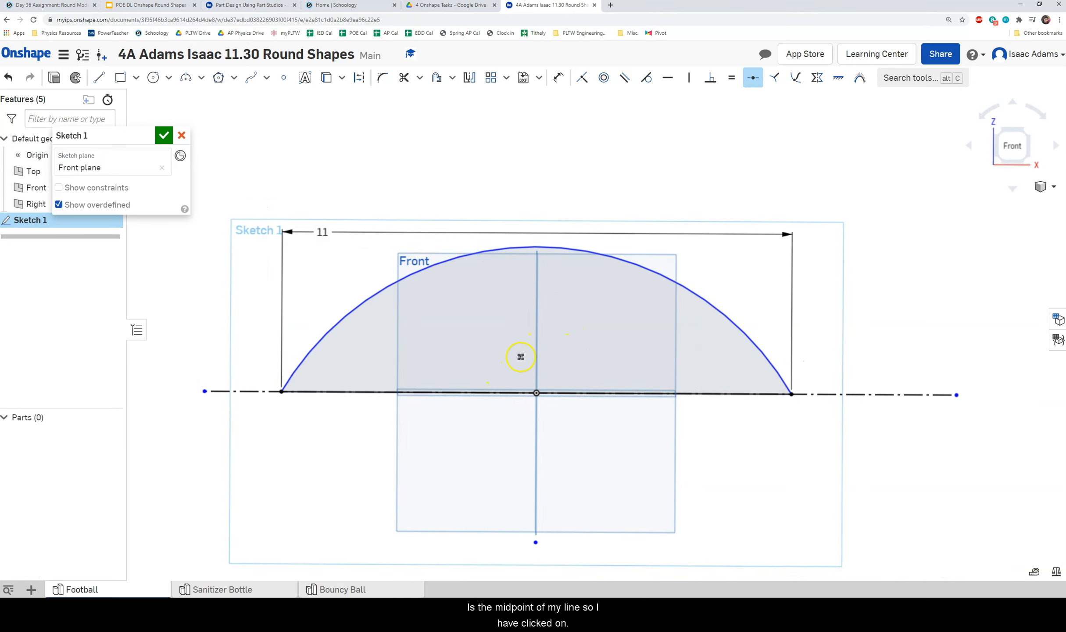
{"action": "scroll", "coordinate": [537, 356], "scroll_direction": "up", "scroll_amount": 1}
{"action": "middle_click_drag", "start_coordinate": [539, 339], "coordinate": [586, 281]}
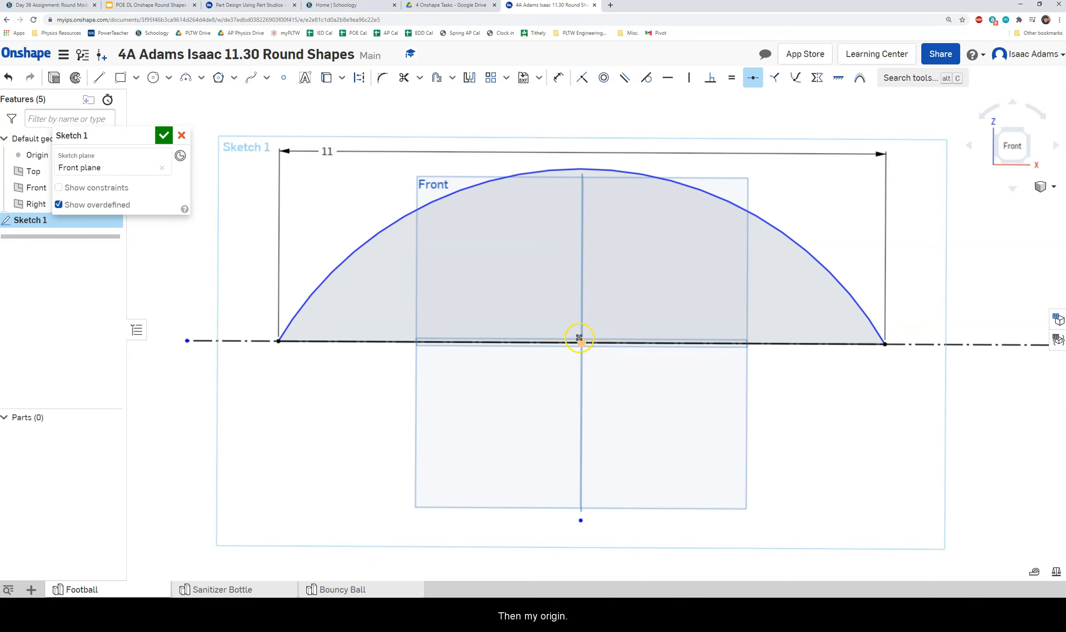
{"action": "left_click", "coordinate": [279, 341]}
Add a point at the arc's peak and dimension its height as 5.5/2 (2.75 in).
{"action": "left_click", "coordinate": [283, 79]}
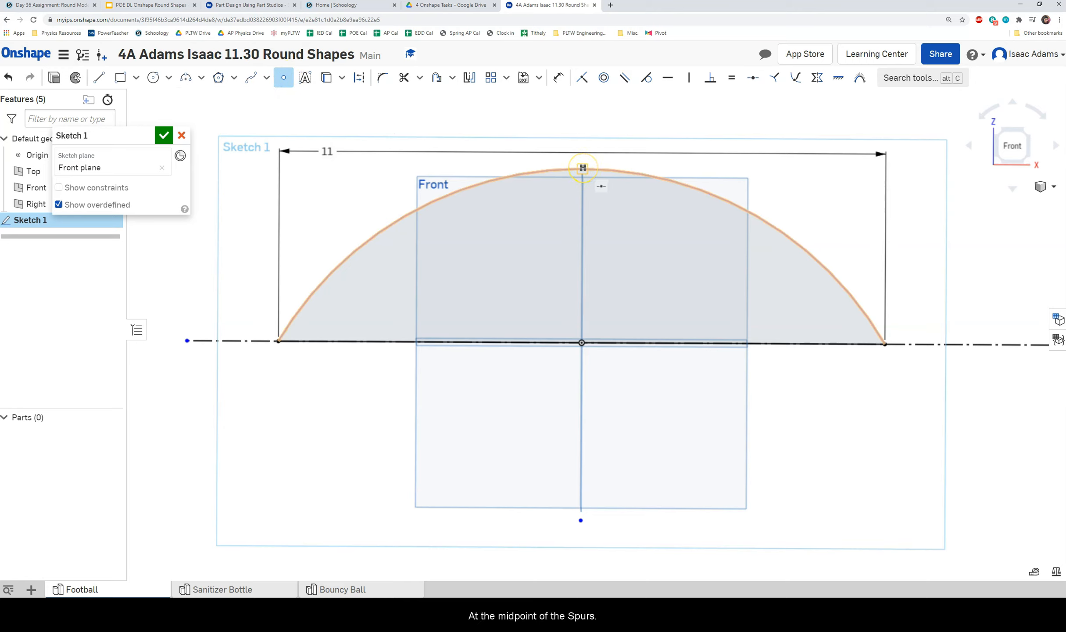
{"action": "left_click", "coordinate": [583, 168]}
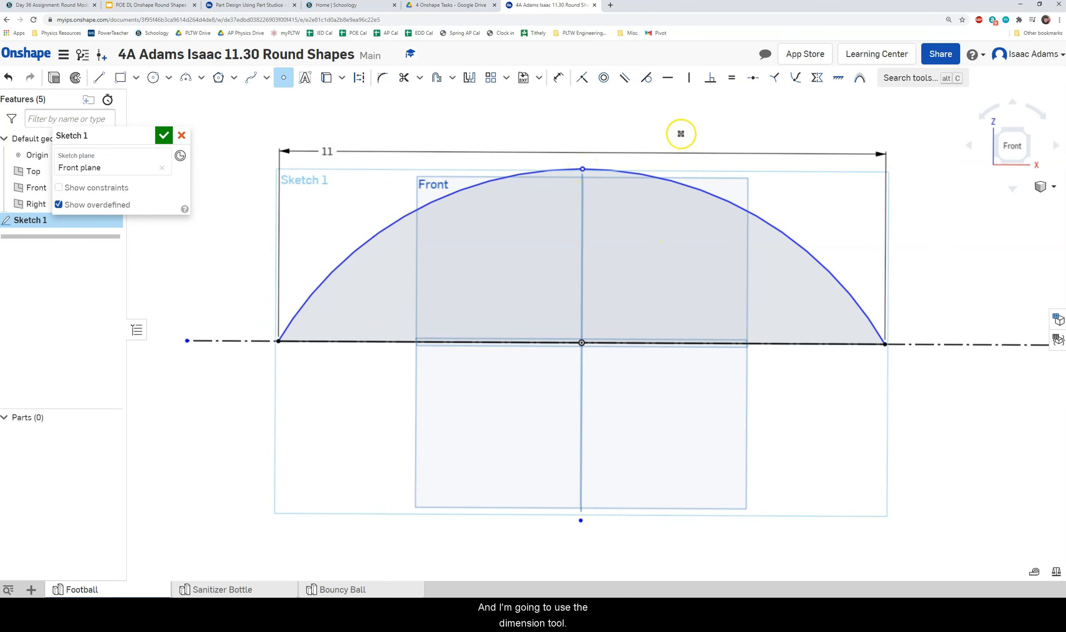
{"action": "left_click", "coordinate": [554, 79]}
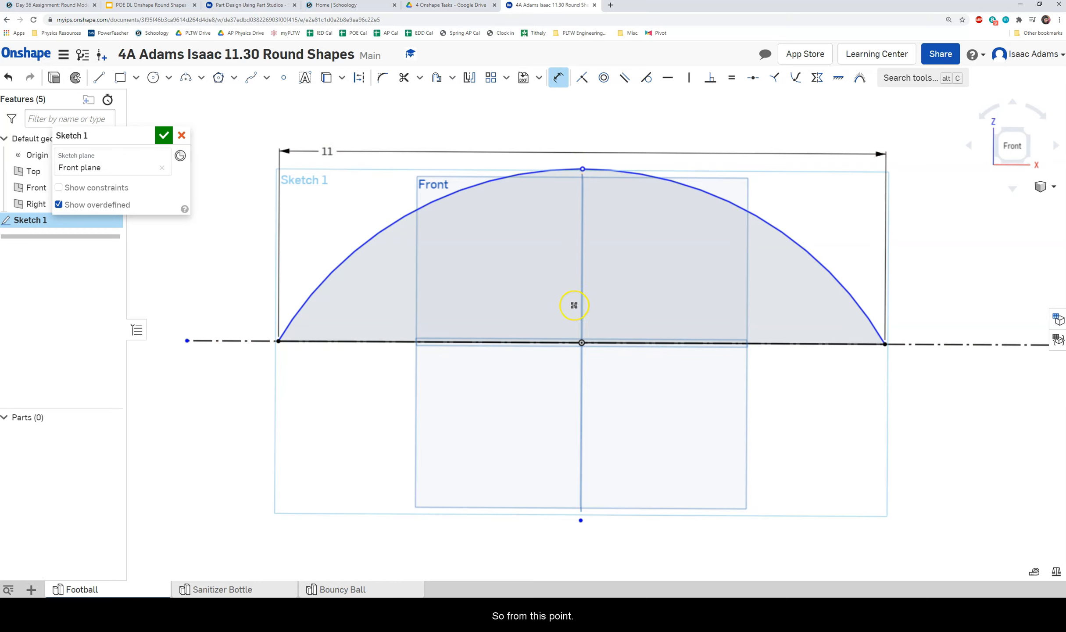
{"action": "left_click", "coordinate": [581, 342]}
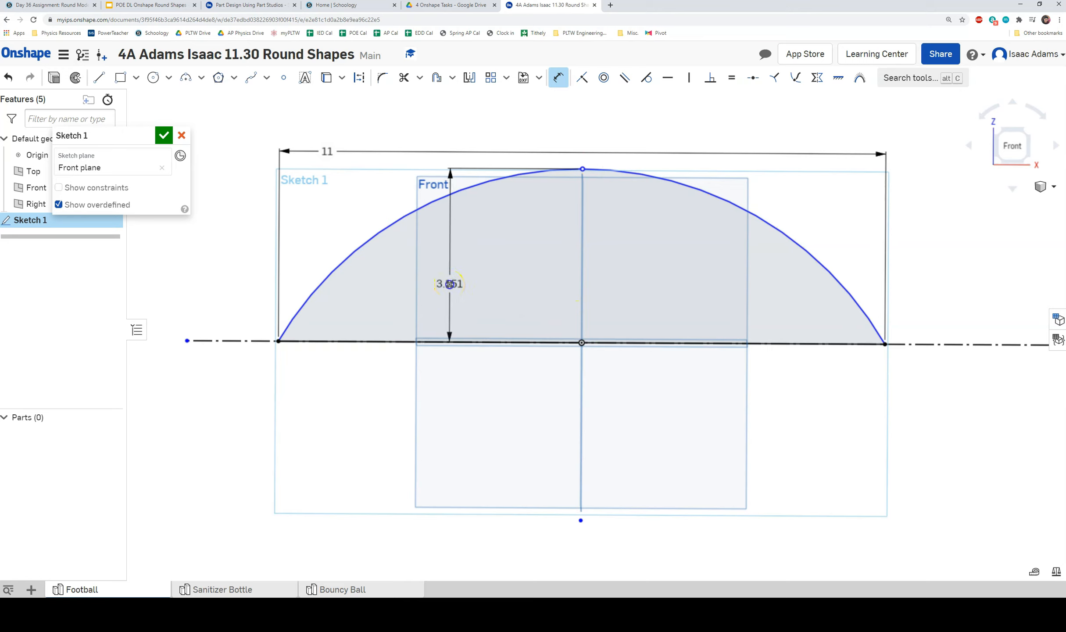
{"action": "left_click", "coordinate": [449, 284]}
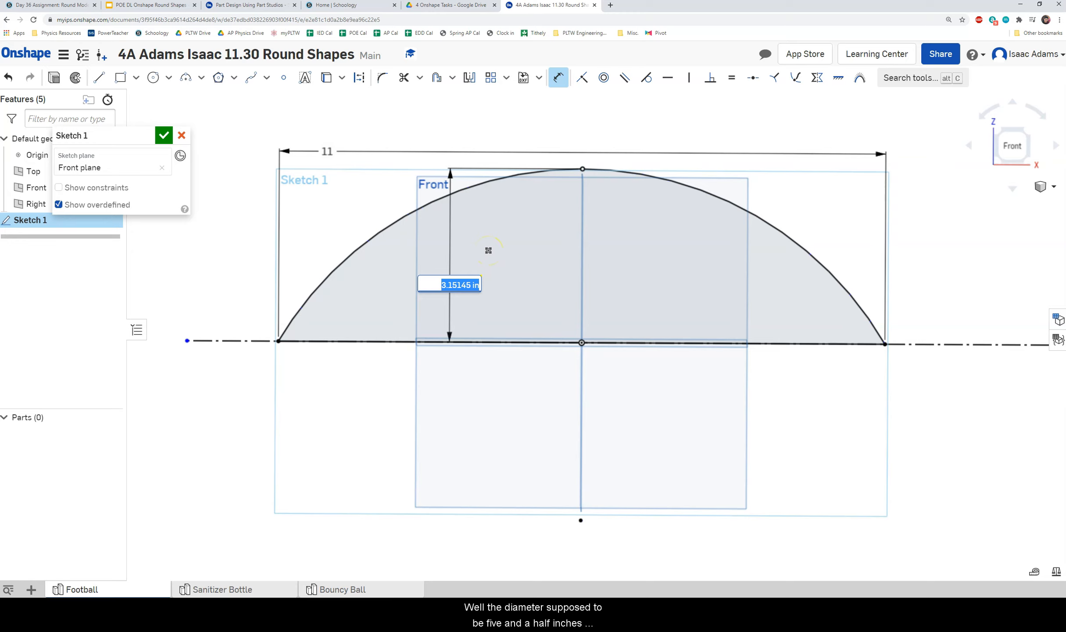
{"action": "type", "text": "5.5/2"}
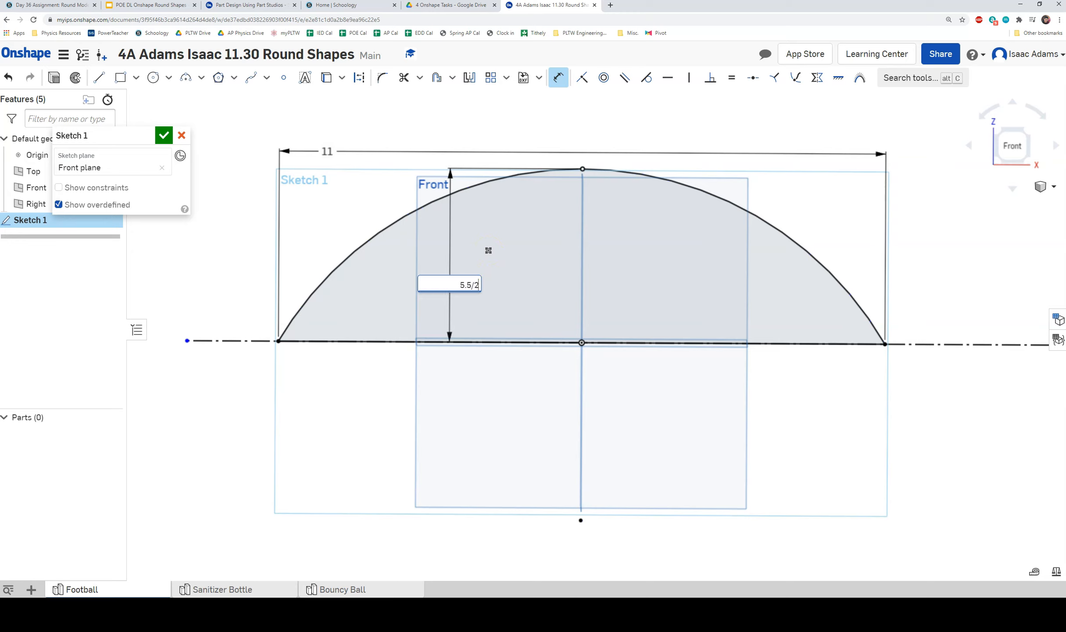
{"action": "key", "text": "Return"}
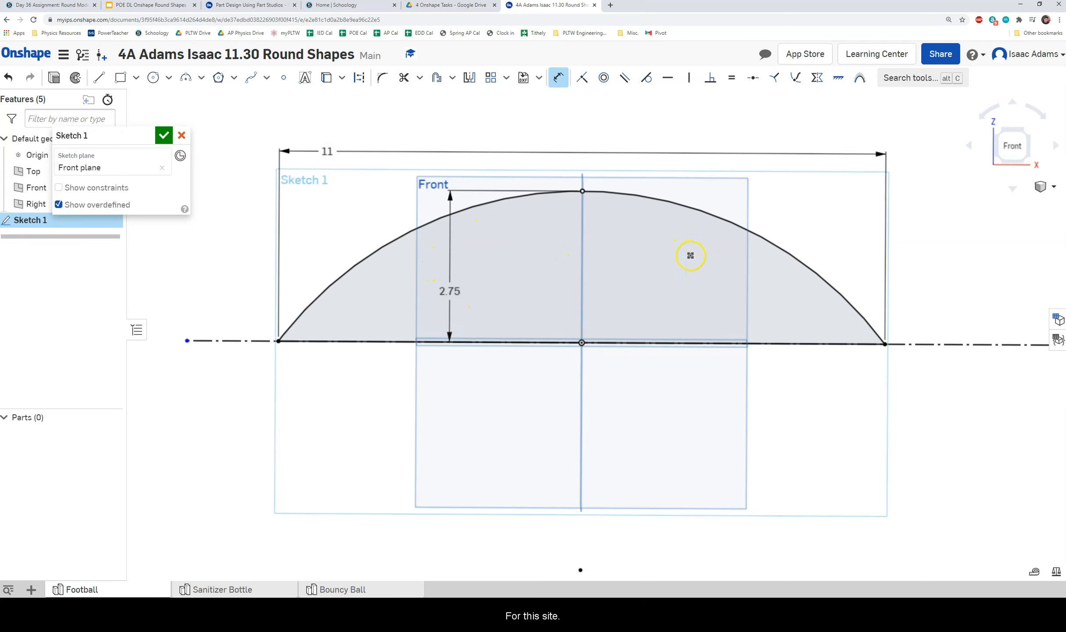
Inspect the arc tip, then finish Sketch 1 with the dome-shaped half-football profile.
{"action": "scroll", "coordinate": [674, 253], "scroll_direction": "down", "scroll_amount": 1}
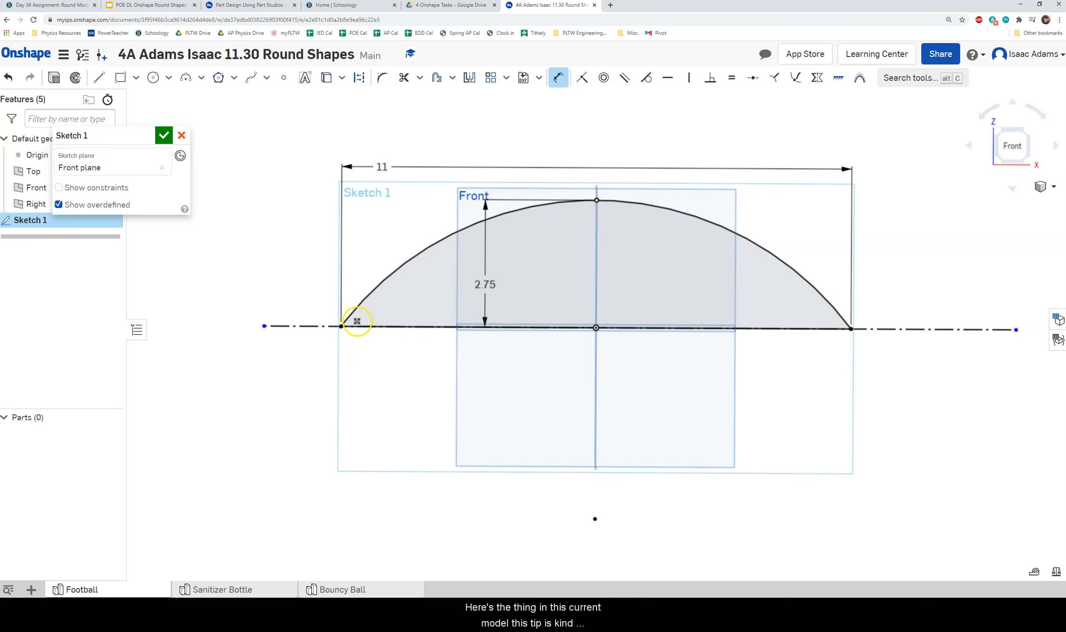
{"action": "scroll", "coordinate": [388, 303], "scroll_direction": "up", "scroll_amount": 3}
{"action": "middle_click_drag", "start_coordinate": [479, 267], "coordinate": [400, 252]}
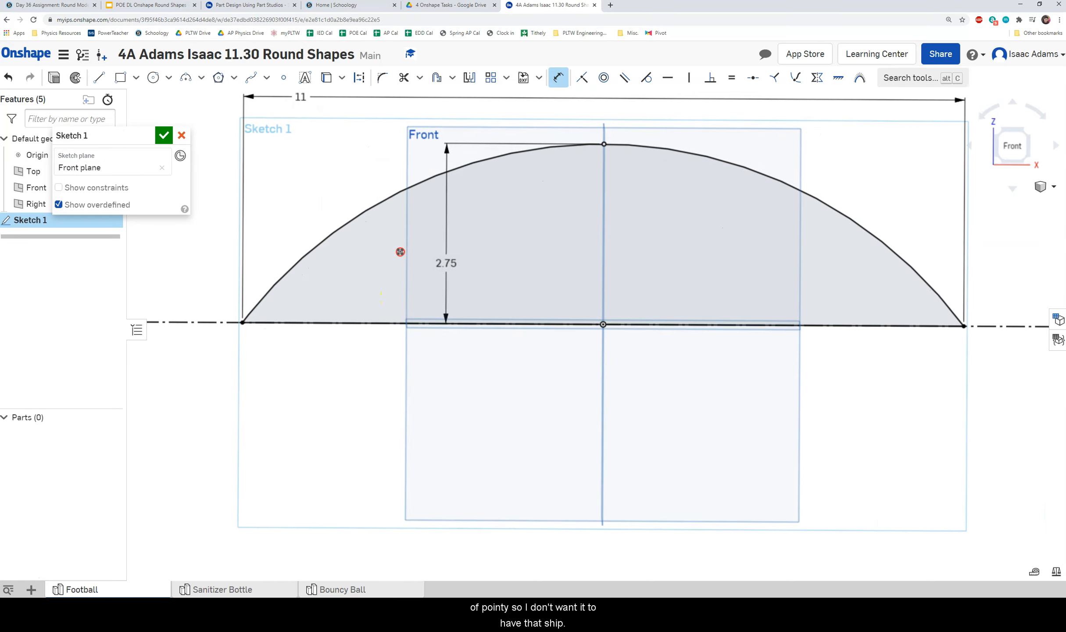
{"action": "middle_click_drag", "start_coordinate": [430, 198], "coordinate": [422, 230]}
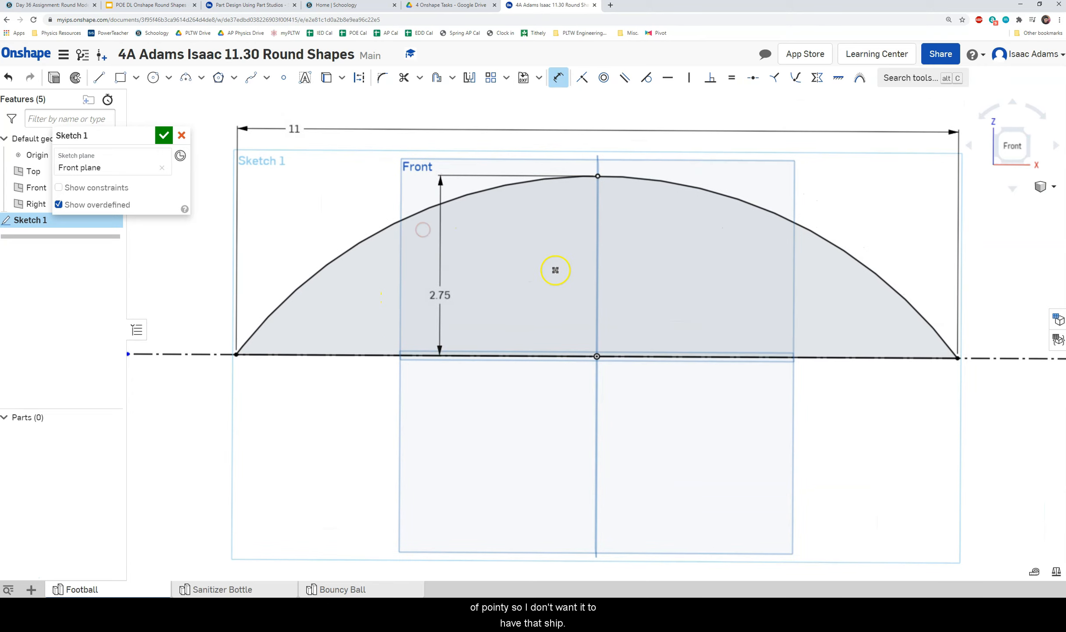
{"action": "scroll", "coordinate": [427, 288], "scroll_direction": "down", "scroll_amount": 2}
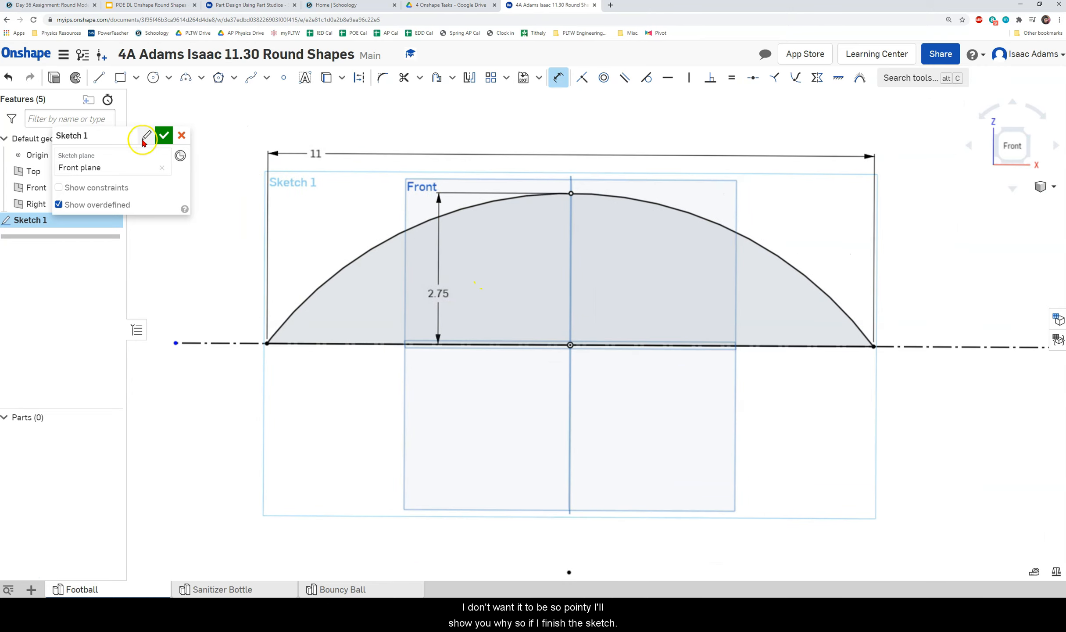
{"action": "left_click", "coordinate": [163, 136]}
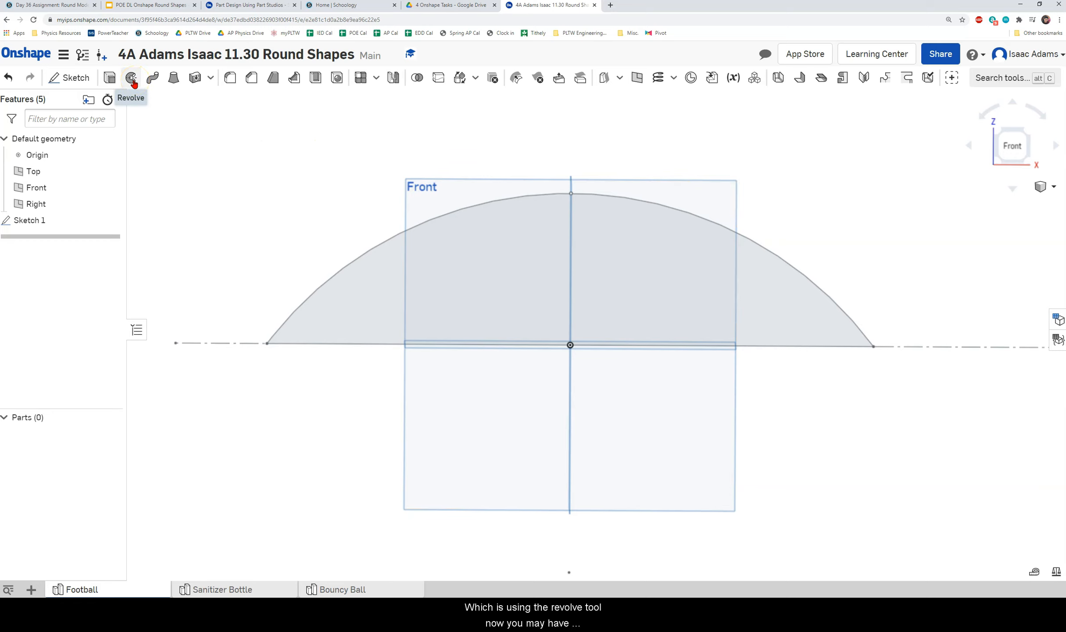
Revolve the profile 360° about the dashed horizontal baseline to create the football solid, Part 1.
{"action": "mouse_move", "coordinate": [423, 230]}
{"action": "right_mouse_down"}
{"action": "mouse_move", "coordinate": [462, 309]}
{"action": "mouse_move", "coordinate": [492, 247]}
{"action": "mouse_move", "coordinate": [514, 248]}
{"action": "mouse_move", "coordinate": [459, 230]}
{"action": "right_mouse_up"}
{"action": "left_click", "coordinate": [1023, 151]}
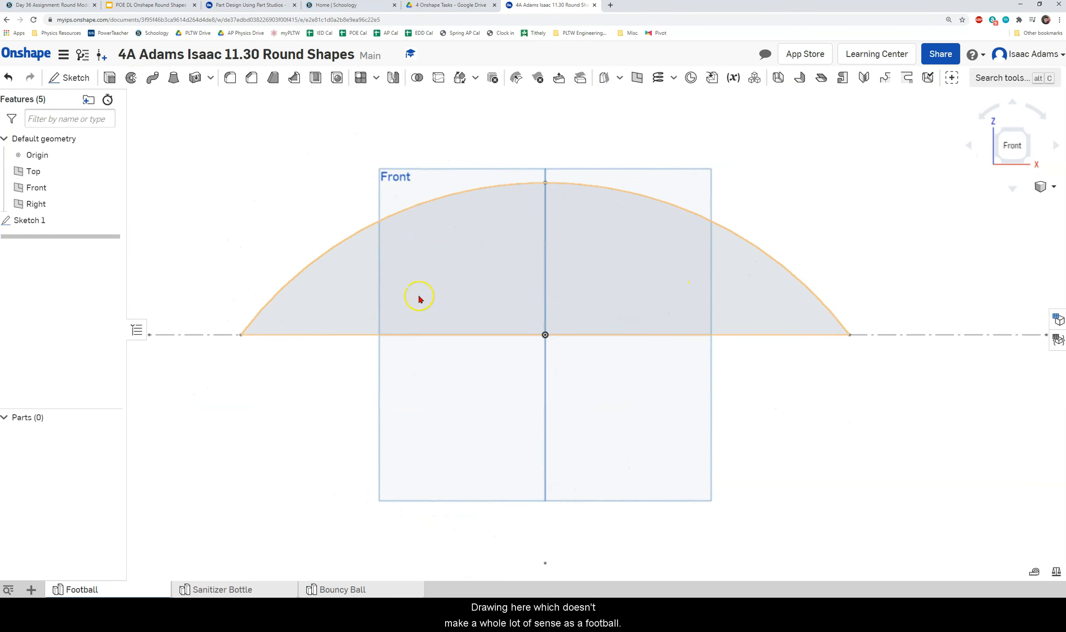
{"action": "left_click", "coordinate": [130, 78]}
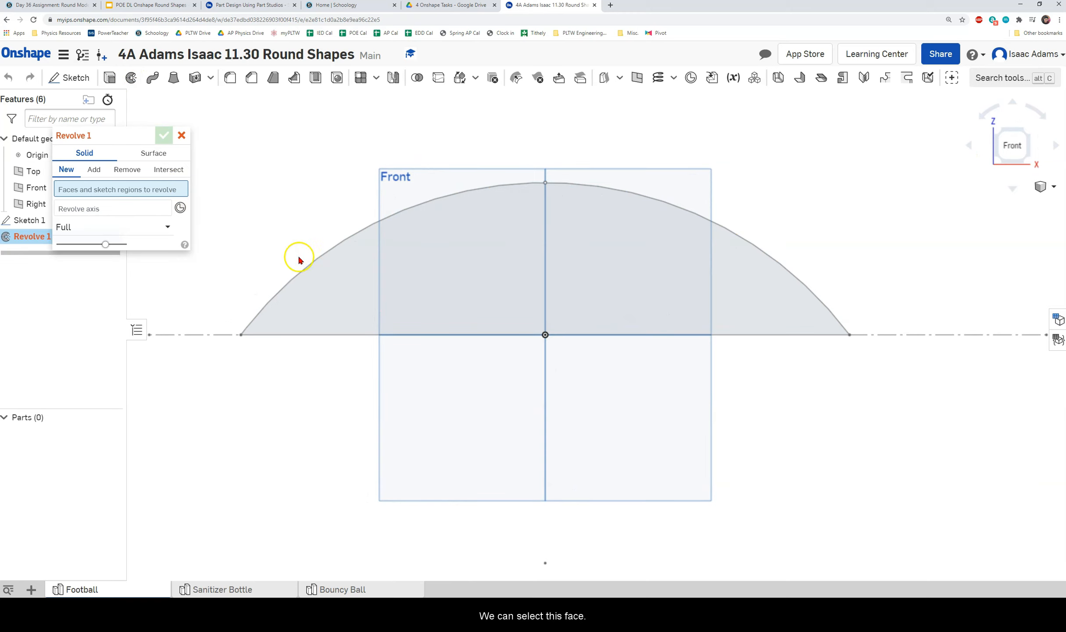
{"action": "left_click", "coordinate": [349, 279]}
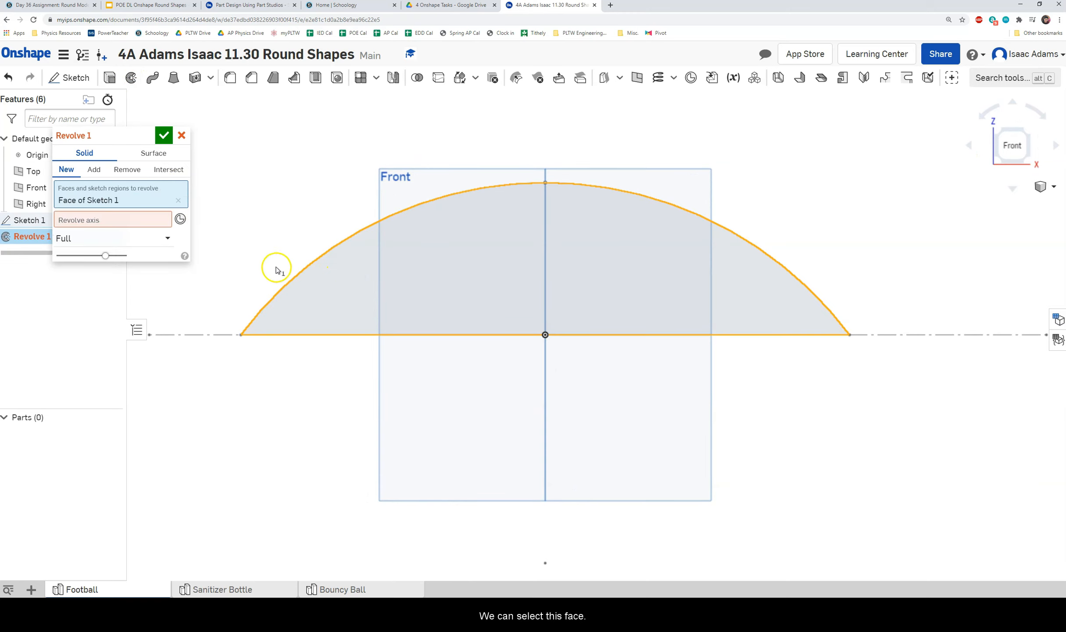
{"action": "left_click", "coordinate": [85, 220]}
{"action": "left_click", "coordinate": [231, 334]}
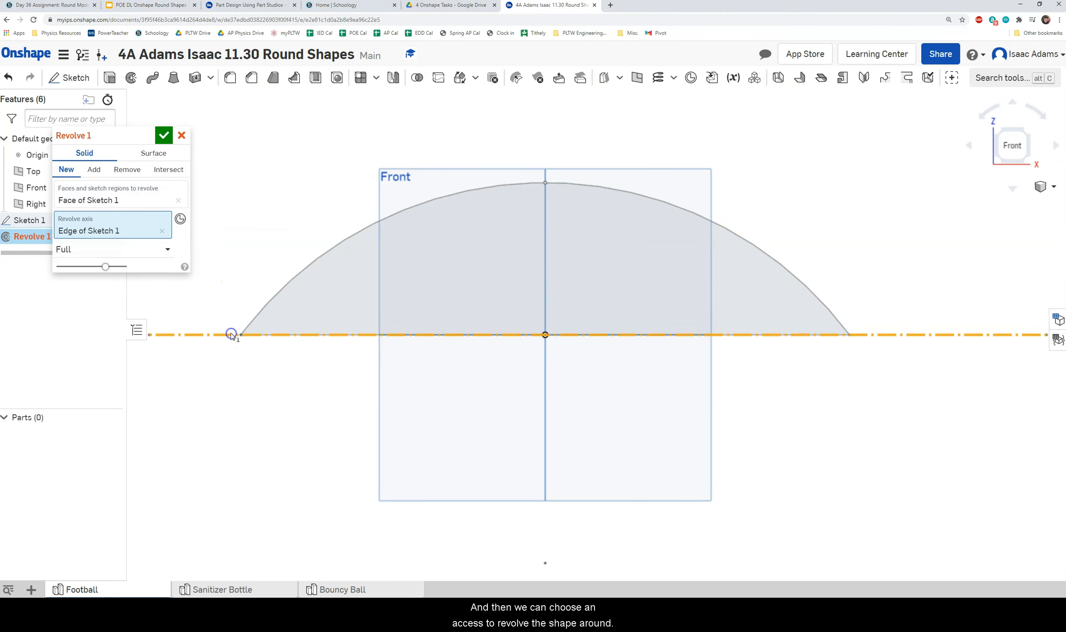
{"action": "mouse_move", "coordinate": [263, 248]}
{"action": "right_mouse_down"}
{"action": "mouse_move", "coordinate": [354, 256]}
{"action": "mouse_move", "coordinate": [352, 245]}
{"action": "mouse_move", "coordinate": [336, 258]}
{"action": "mouse_move", "coordinate": [270, 249]}
{"action": "mouse_move", "coordinate": [352, 257]}
{"action": "mouse_move", "coordinate": [353, 267]}
{"action": "mouse_move", "coordinate": [285, 243]}
{"action": "mouse_move", "coordinate": [310, 159]}
{"action": "mouse_move", "coordinate": [314, 238]}
{"action": "mouse_move", "coordinate": [263, 256]}
{"action": "right_mouse_up"}
{"action": "left_click", "coordinate": [163, 135]}
{"action": "left_click", "coordinate": [1005, 143]}
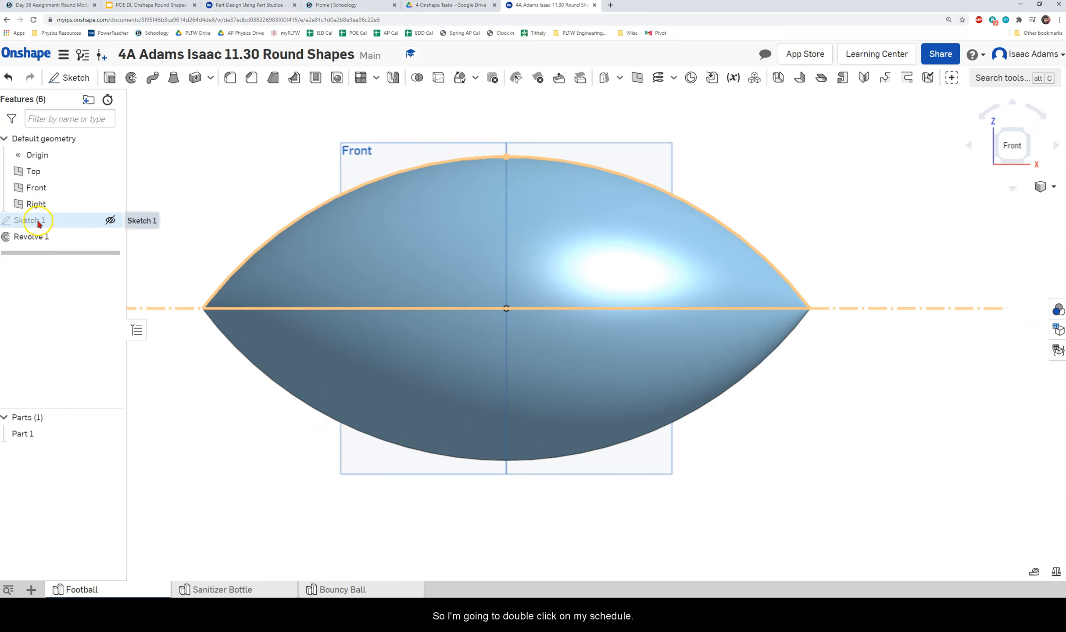
Reopen Sketch 1 for editing.
{"action": "double_click", "coordinate": [38, 222]}
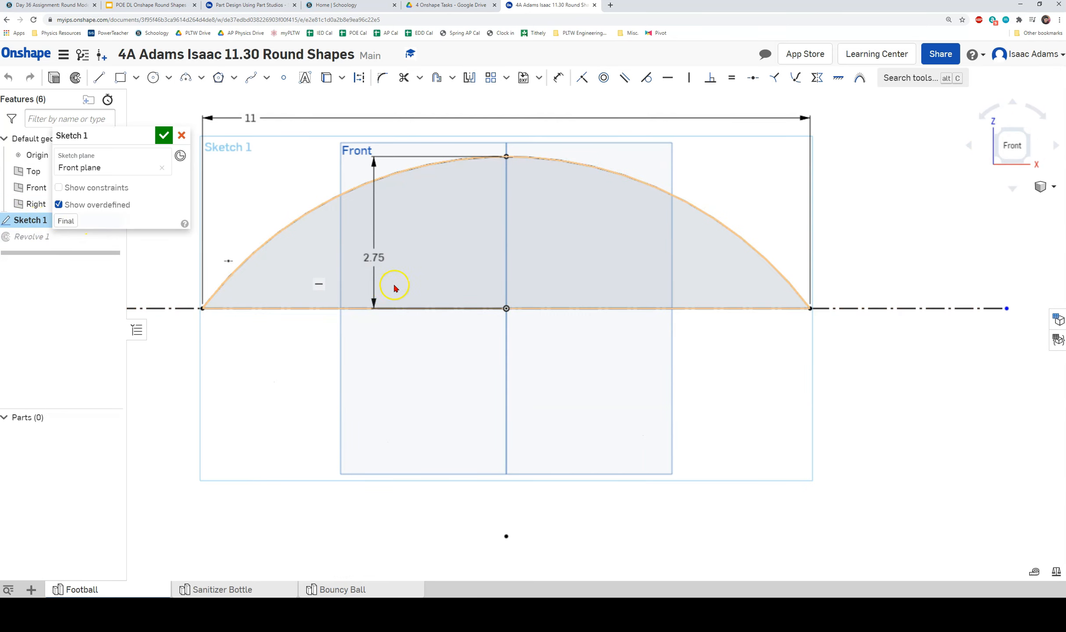
{"action": "scroll", "coordinate": [395, 287], "scroll_direction": "up", "scroll_amount": 3}
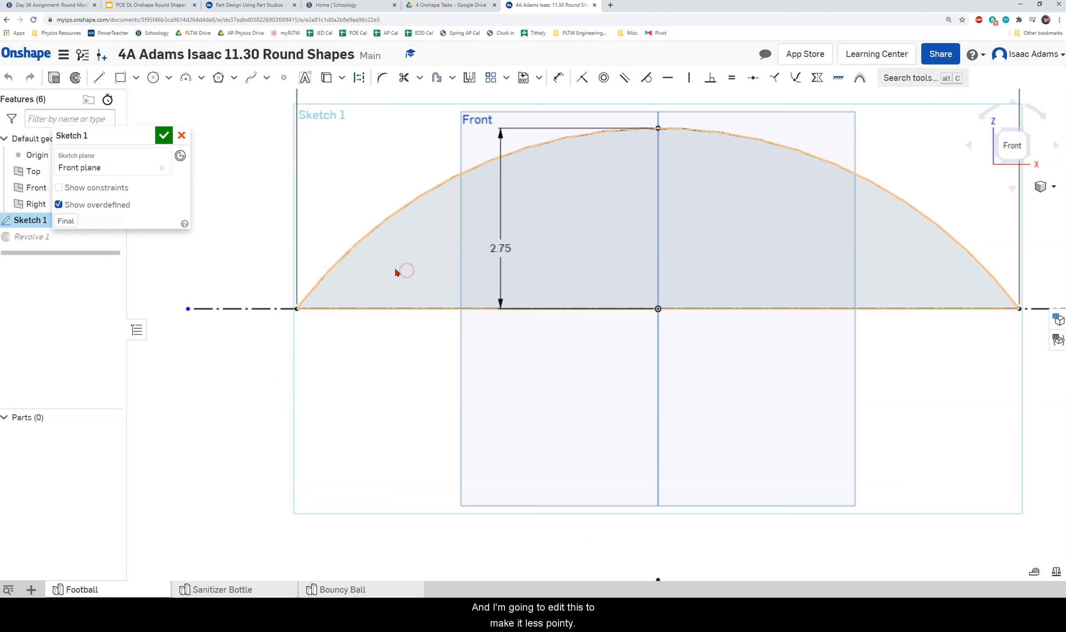
{"action": "middle_click_drag", "start_coordinate": [395, 284], "coordinate": [403, 259]}
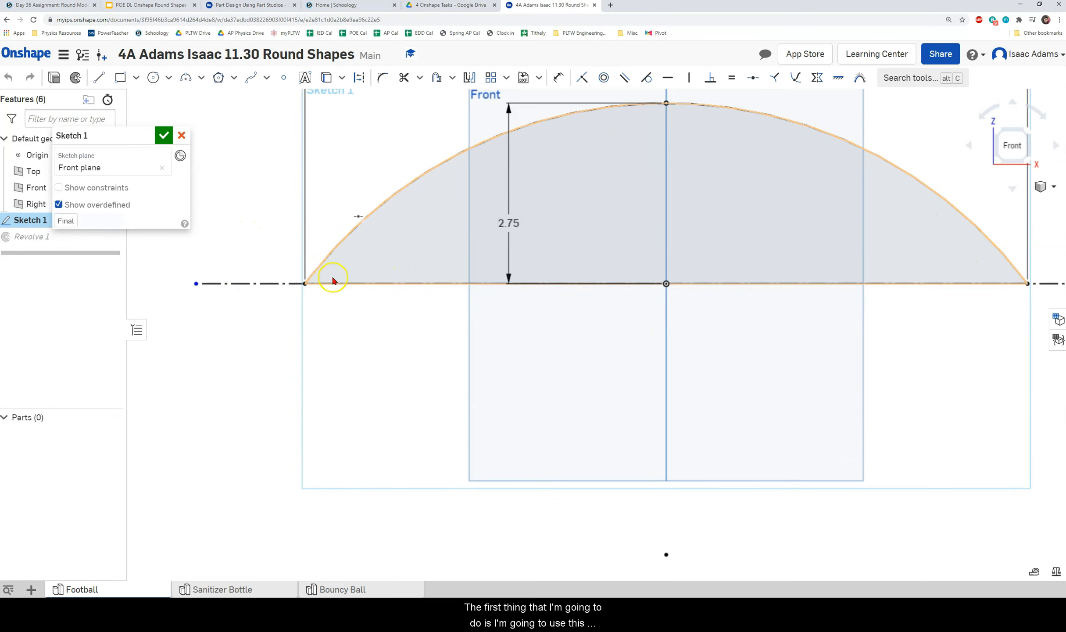
Draw a three-point arc of radius 0.398 across the football's pointed left tip.
{"action": "left_click", "coordinate": [187, 79]}
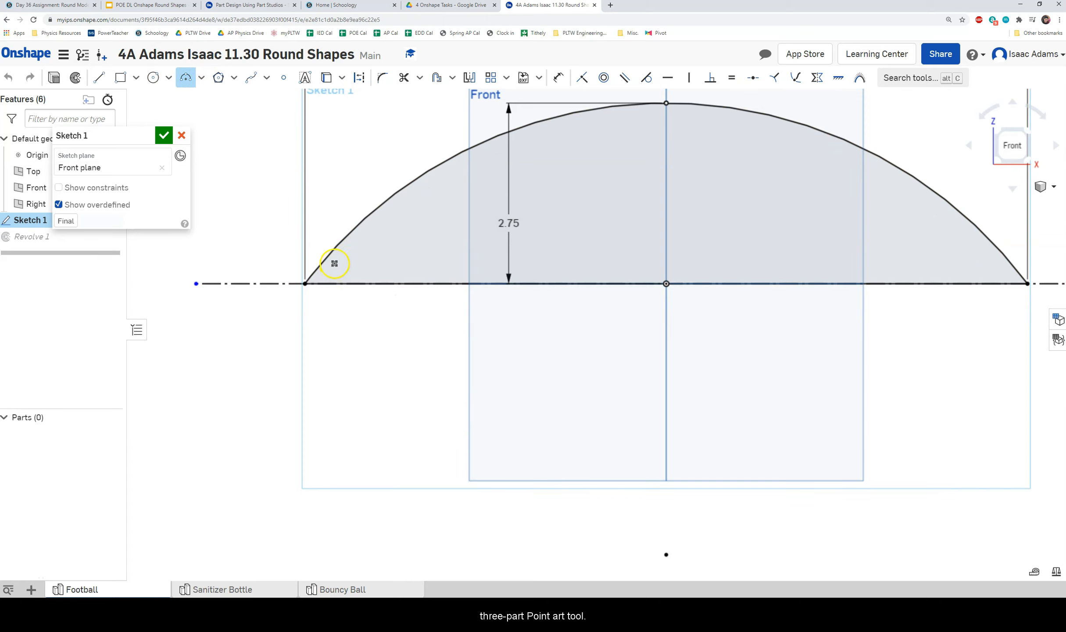
{"action": "scroll", "coordinate": [336, 250], "scroll_direction": "up", "scroll_amount": 2}
{"action": "scroll", "coordinate": [343, 248], "scroll_direction": "up", "scroll_amount": 1}
{"action": "mouse_move", "coordinate": [353, 246]}
{"action": "middle_mouse_down"}
{"action": "mouse_move", "coordinate": [399, 235]}
{"action": "mouse_move", "coordinate": [381, 219]}
{"action": "middle_mouse_up"}
{"action": "scroll", "coordinate": [387, 247], "scroll_direction": "up", "scroll_amount": 1}
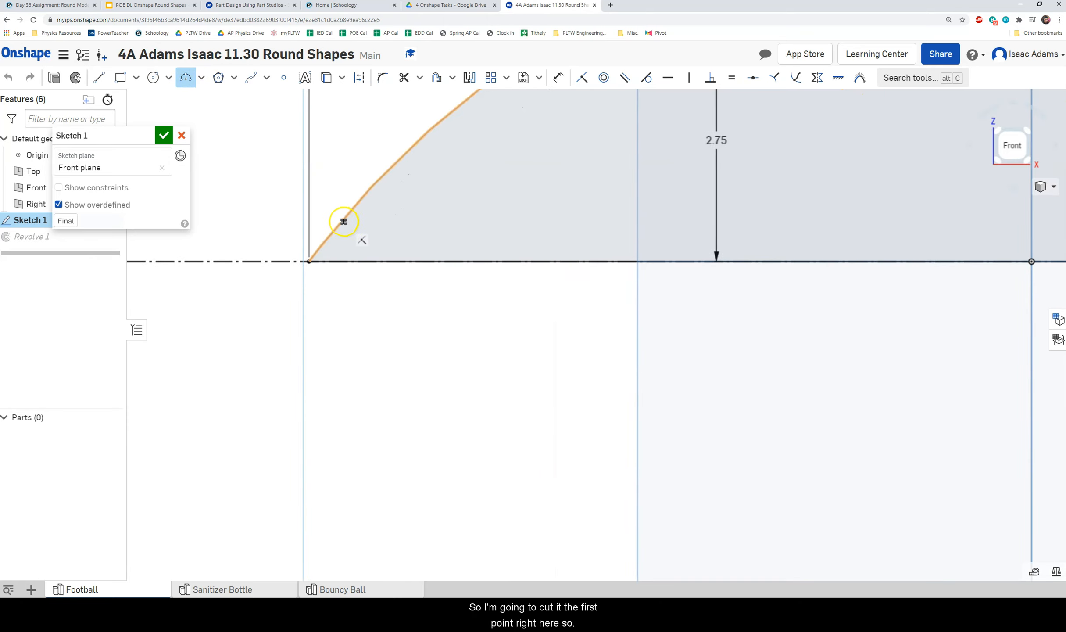
{"action": "left_click", "coordinate": [343, 222]}
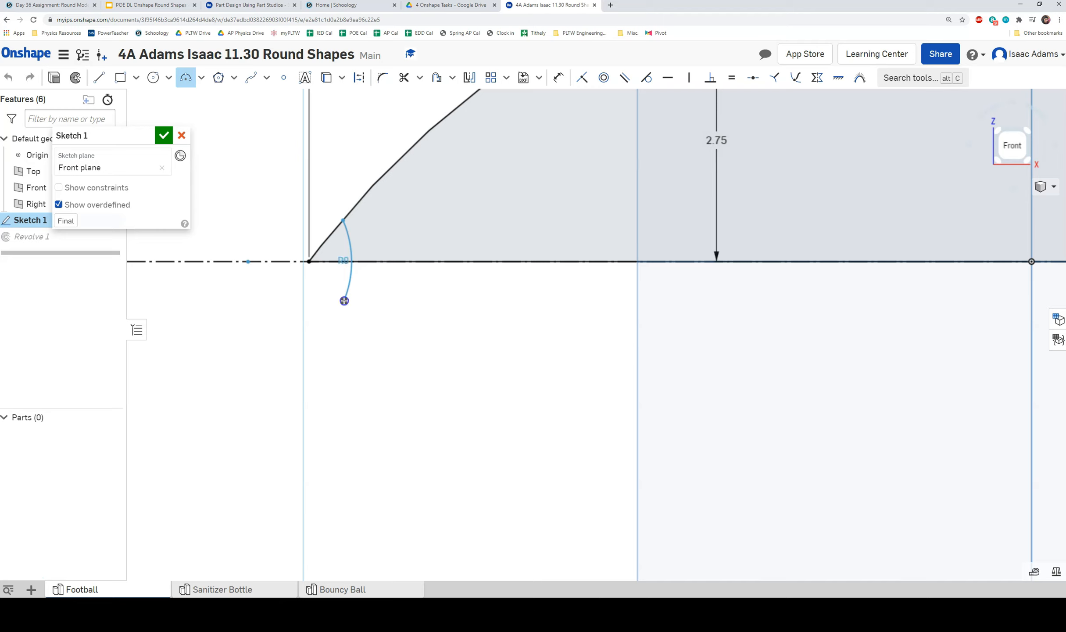
{"action": "left_click", "coordinate": [344, 300]}
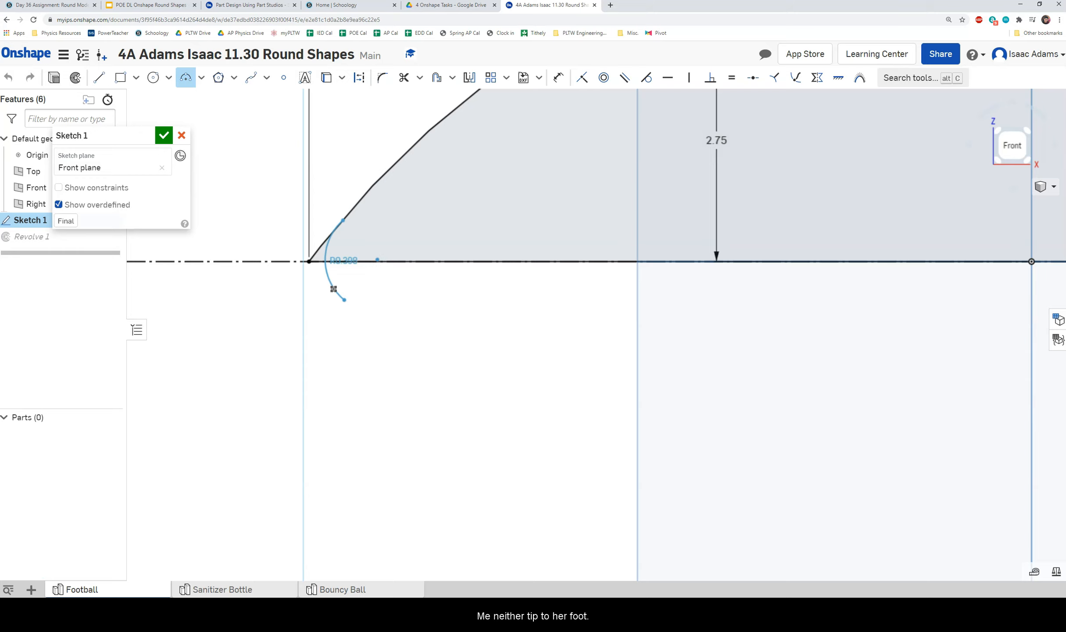
{"action": "left_click", "coordinate": [333, 288]}
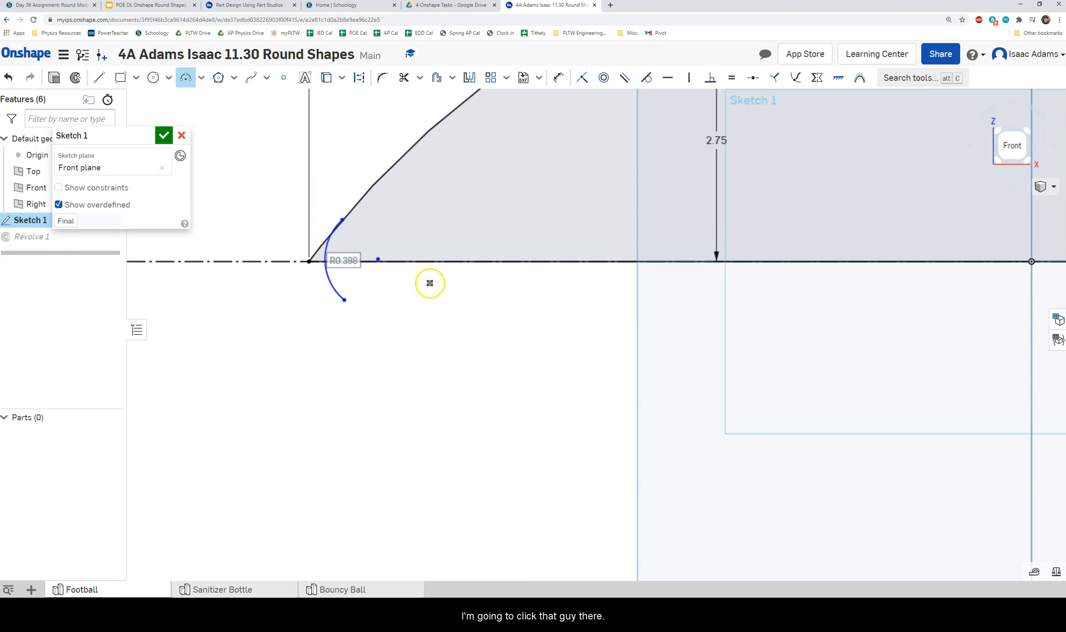
{"action": "scroll", "coordinate": [421, 281], "scroll_direction": "up", "scroll_amount": 3}
{"action": "middle_click_drag", "start_coordinate": [379, 257], "coordinate": [416, 258]}
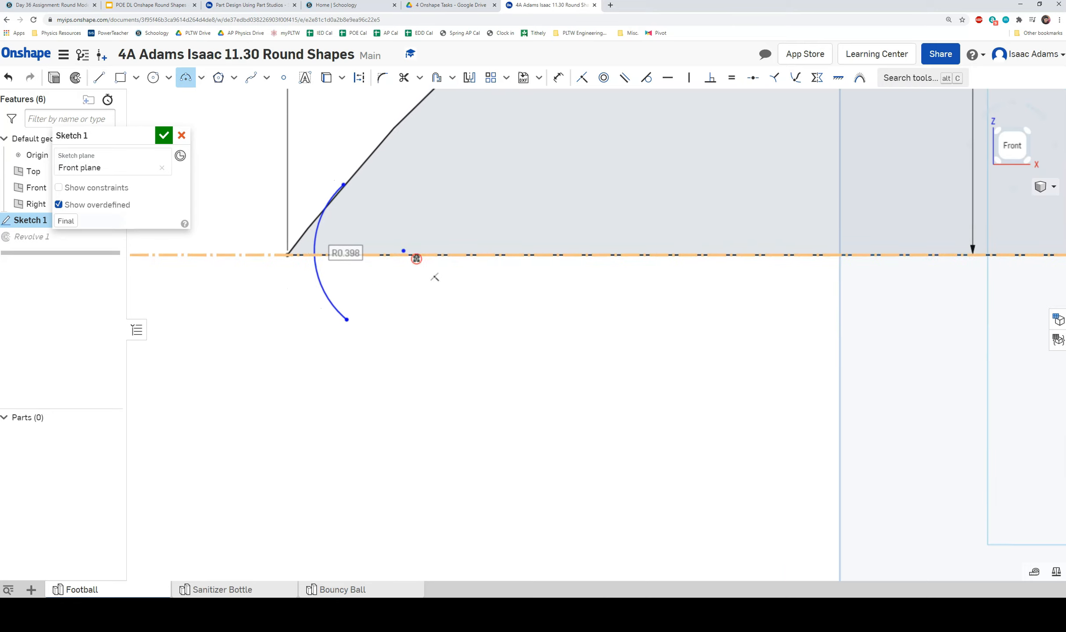
{"action": "scroll", "coordinate": [418, 258], "scroll_direction": "down", "scroll_amount": 1}
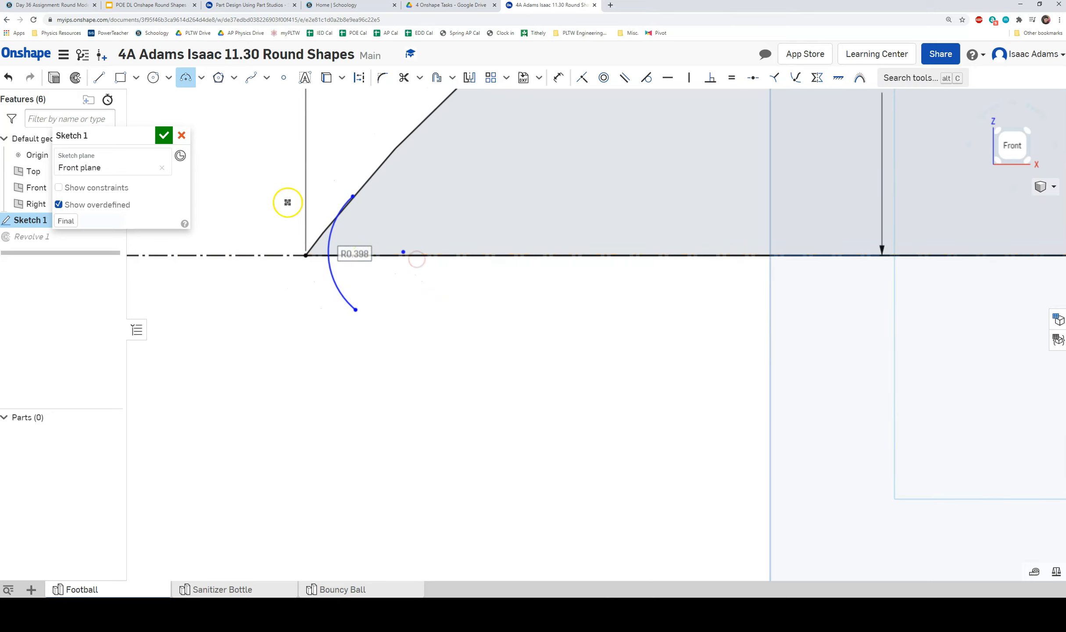
Make the arc's upper endpoint coincident with the slanted profile line.
{"action": "left_click", "coordinate": [404, 83]}
{"action": "scroll", "coordinate": [385, 199], "scroll_direction": "up", "scroll_amount": 3}
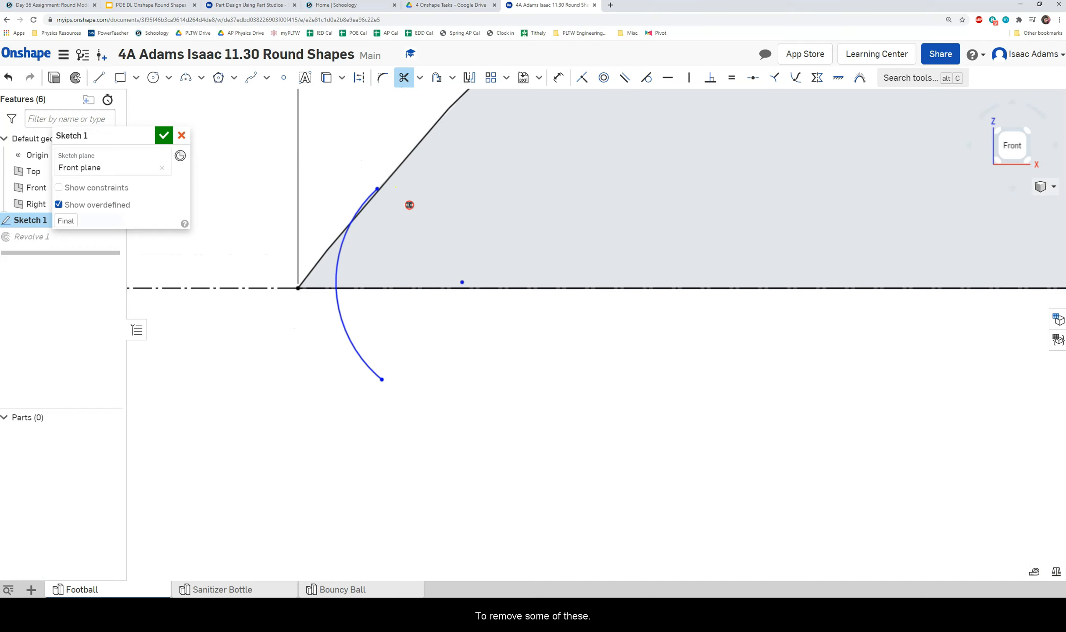
{"action": "middle_click_drag", "start_coordinate": [426, 203], "coordinate": [412, 198]}
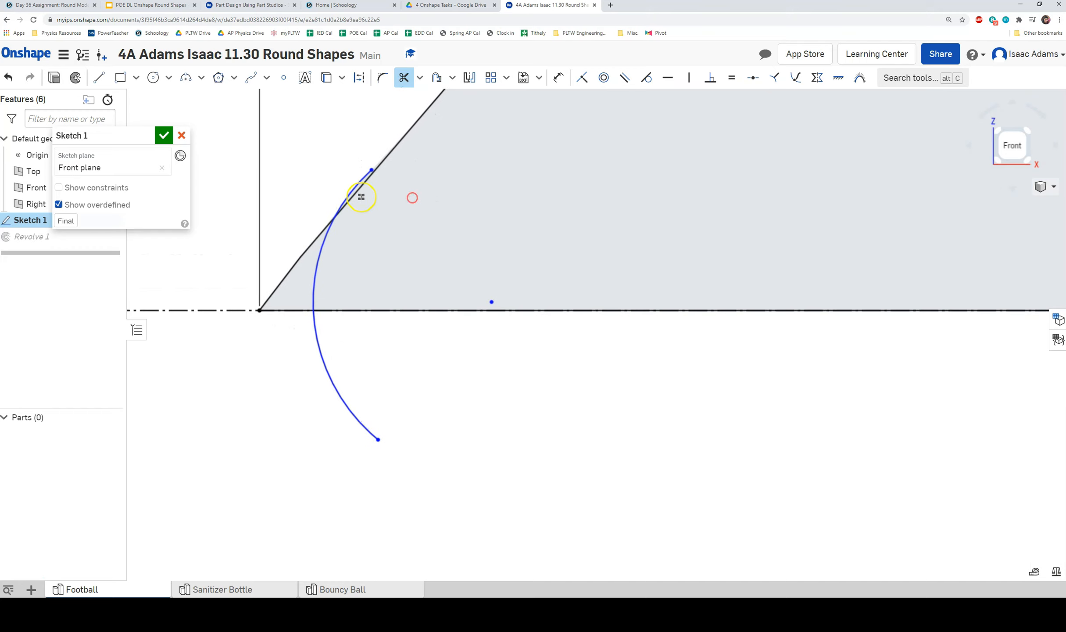
{"action": "scroll", "coordinate": [366, 187], "scroll_direction": "up", "scroll_amount": 2}
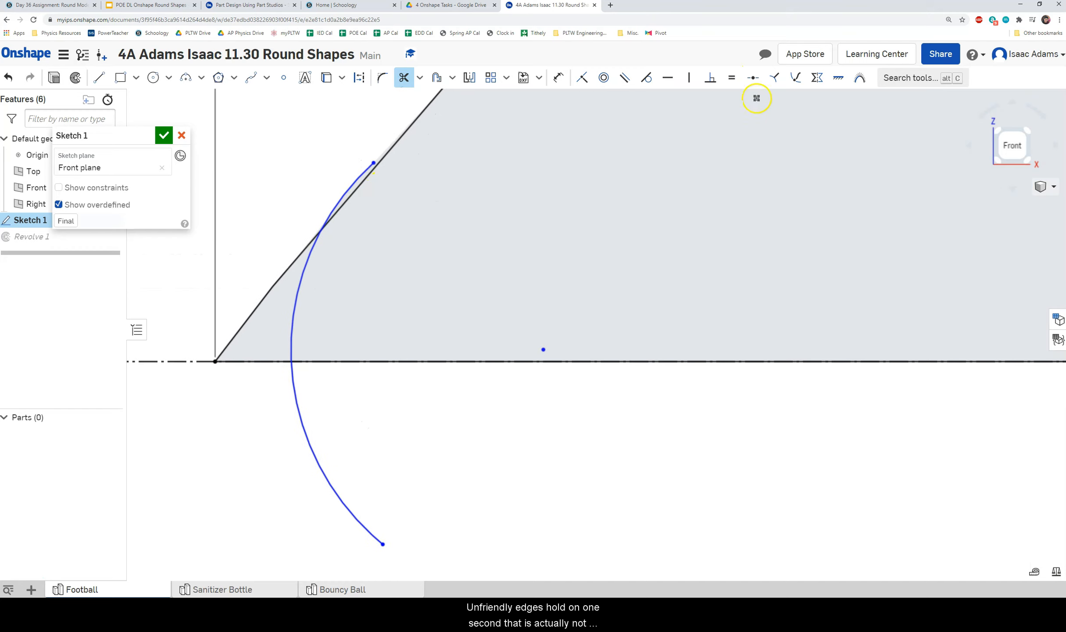
{"action": "scroll", "coordinate": [389, 164], "scroll_direction": "up", "scroll_amount": 3}
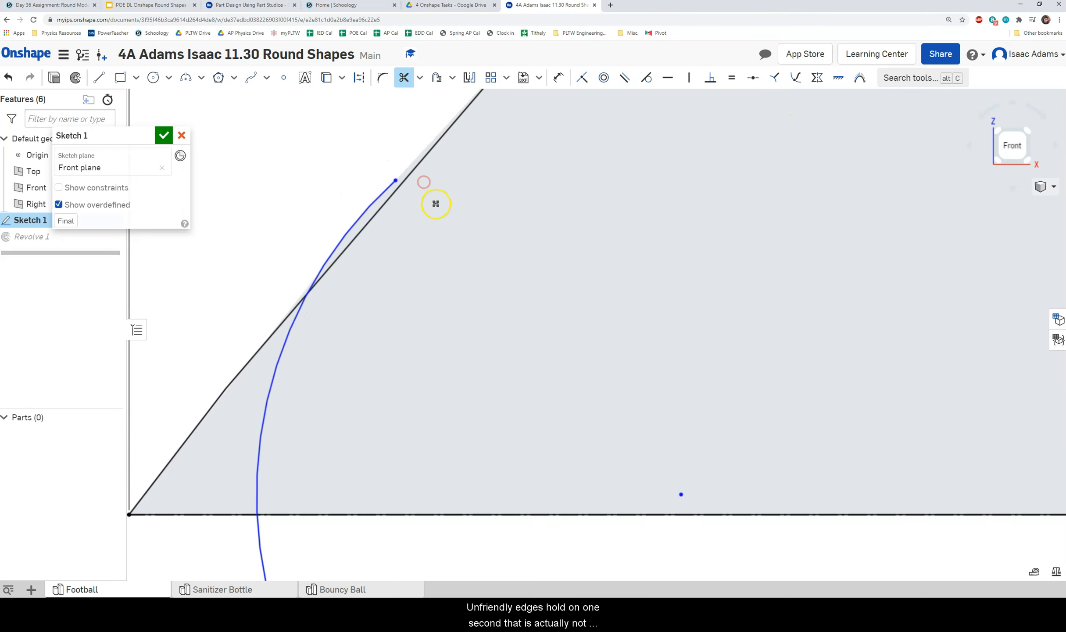
{"action": "key", "text": "Escape"}
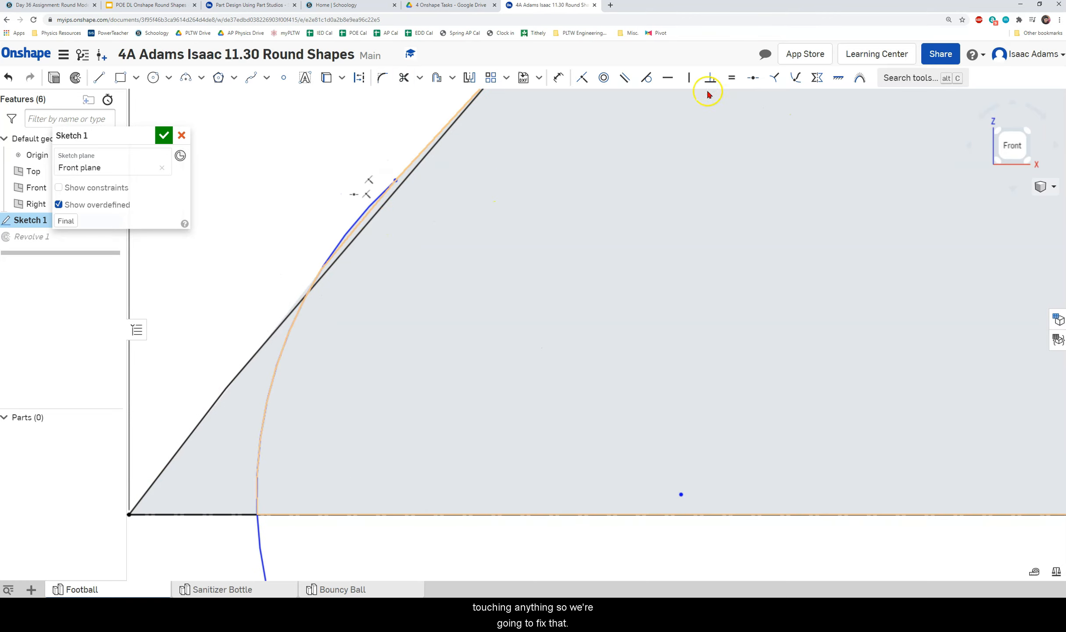
{"action": "left_click", "coordinate": [582, 78]}
{"action": "left_click", "coordinate": [396, 181]}
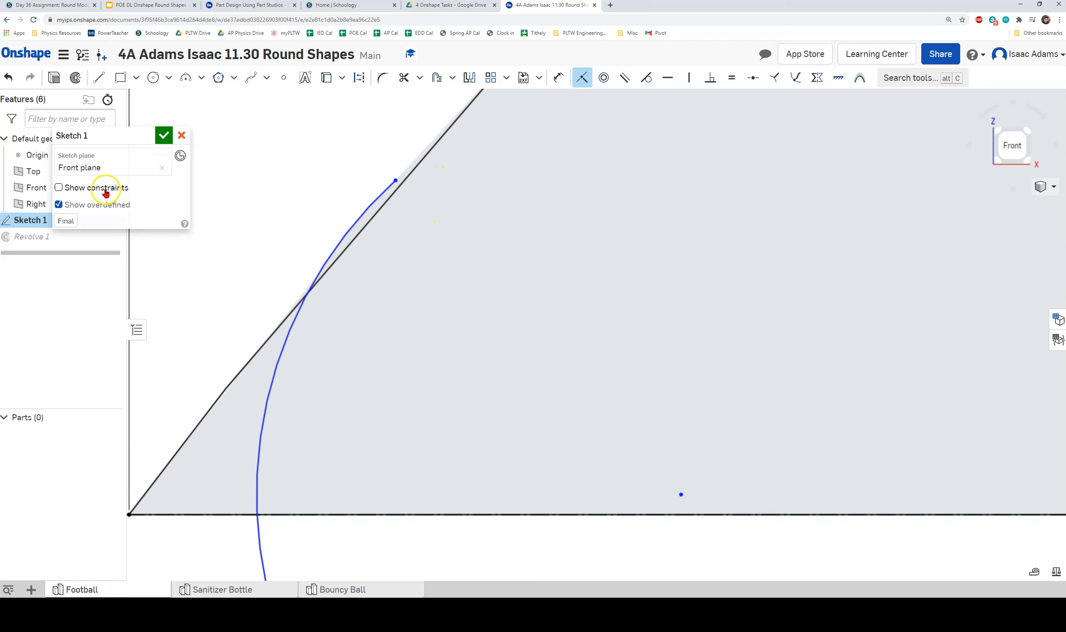
{"action": "left_click", "coordinate": [385, 171]}
{"action": "key", "text": "Delete"}
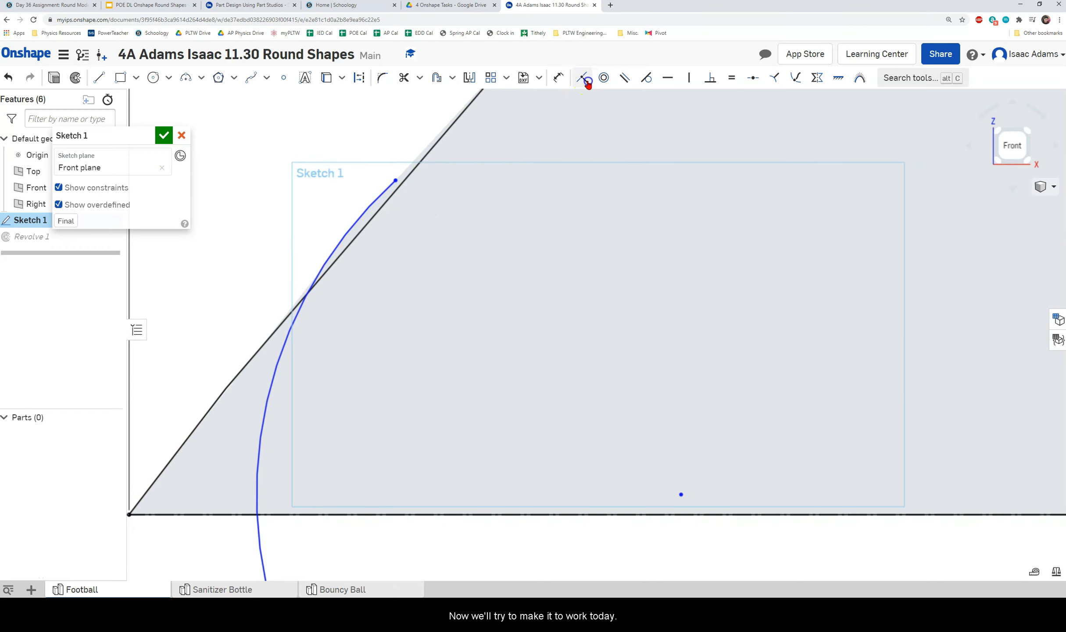
{"action": "left_click", "coordinate": [397, 178]}
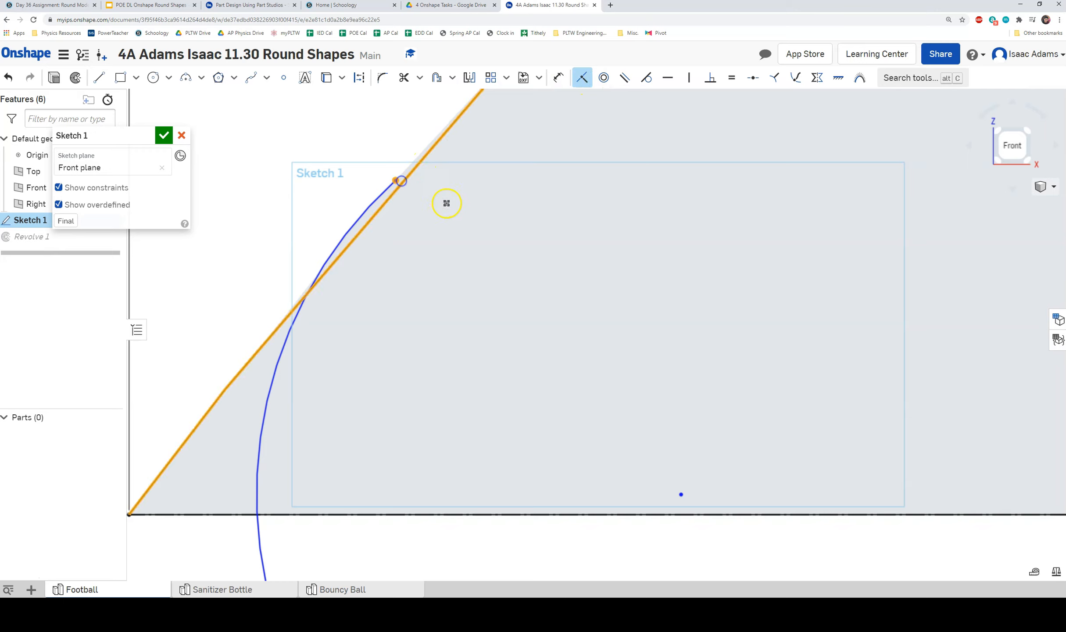
Trim the slanted line pieces and leftover arc so the left tip ends cleanly.
{"action": "mouse_move", "coordinate": [505, 204]}
{"action": "right_mouse_down"}
{"action": "mouse_move", "coordinate": [543, 212]}
{"action": "mouse_move", "coordinate": [502, 198]}
{"action": "right_mouse_up"}
{"action": "scroll", "coordinate": [502, 198], "scroll_direction": "down", "scroll_amount": 2}
{"action": "mouse_move", "coordinate": [645, 240]}
{"action": "middle_mouse_down"}
{"action": "mouse_move", "coordinate": [610, 198]}
{"action": "mouse_move", "coordinate": [622, 208]}
{"action": "middle_mouse_up"}
{"action": "scroll", "coordinate": [623, 207], "scroll_direction": "down", "scroll_amount": 2}
{"action": "mouse_move", "coordinate": [582, 256]}
{"action": "middle_mouse_down"}
{"action": "mouse_move", "coordinate": [544, 317]}
{"action": "mouse_move", "coordinate": [533, 302]}
{"action": "mouse_move", "coordinate": [551, 219]}
{"action": "mouse_move", "coordinate": [452, 200]}
{"action": "mouse_move", "coordinate": [466, 219]}
{"action": "mouse_move", "coordinate": [455, 213]}
{"action": "middle_mouse_up"}
{"action": "scroll", "coordinate": [533, 292], "scroll_direction": "down", "scroll_amount": 2}
{"action": "scroll", "coordinate": [411, 217], "scroll_direction": "up", "scroll_amount": 3}
{"action": "left_click", "coordinate": [402, 80]}
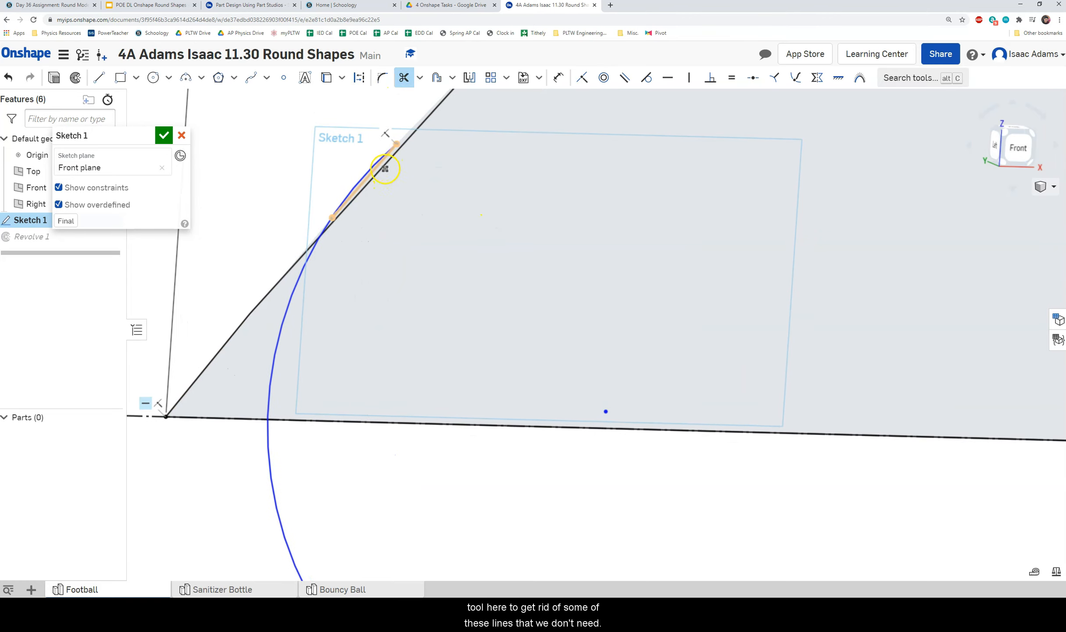
{"action": "left_click", "coordinate": [382, 168]}
{"action": "mouse_move", "coordinate": [431, 157]}
{"action": "middle_mouse_down"}
{"action": "mouse_move", "coordinate": [457, 183]}
{"action": "mouse_move", "coordinate": [457, 231]}
{"action": "mouse_move", "coordinate": [462, 217]}
{"action": "middle_mouse_up"}
{"action": "left_click", "coordinate": [328, 220]}
{"action": "middle_click_drag", "start_coordinate": [435, 284], "coordinate": [451, 209]}
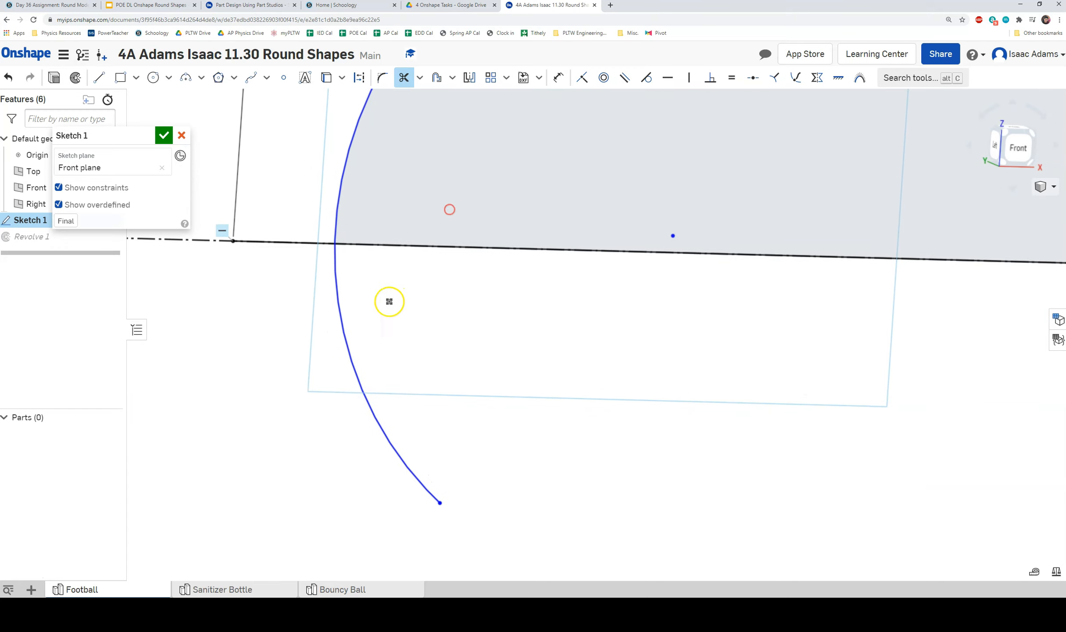
{"action": "left_click", "coordinate": [338, 304]}
{"action": "mouse_move", "coordinate": [430, 245]}
{"action": "middle_mouse_down"}
{"action": "mouse_move", "coordinate": [382, 298]}
{"action": "mouse_move", "coordinate": [389, 345]}
{"action": "middle_mouse_up"}
{"action": "scroll", "coordinate": [382, 298], "scroll_direction": "down", "scroll_amount": 3}
Return the sketch view square to the Front plane.
{"action": "scroll", "coordinate": [390, 346], "scroll_direction": "down", "scroll_amount": 5}
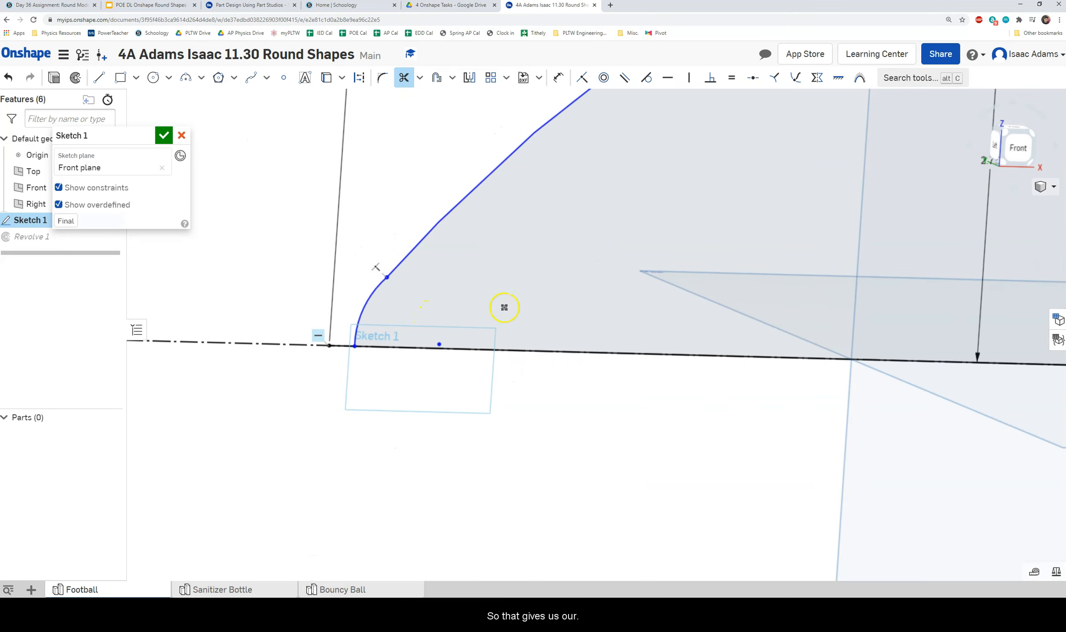
{"action": "mouse_move", "coordinate": [590, 297]}
{"action": "middle_mouse_down"}
{"action": "mouse_move", "coordinate": [481, 298]}
{"action": "mouse_move", "coordinate": [461, 283]}
{"action": "middle_mouse_up"}
{"action": "scroll", "coordinate": [483, 299], "scroll_direction": "down", "scroll_amount": 2}
{"action": "mouse_move", "coordinate": [632, 285]}
{"action": "right_mouse_down"}
{"action": "mouse_move", "coordinate": [614, 289]}
{"action": "mouse_move", "coordinate": [622, 267]}
{"action": "right_mouse_up"}
{"action": "left_click", "coordinate": [1011, 149]}
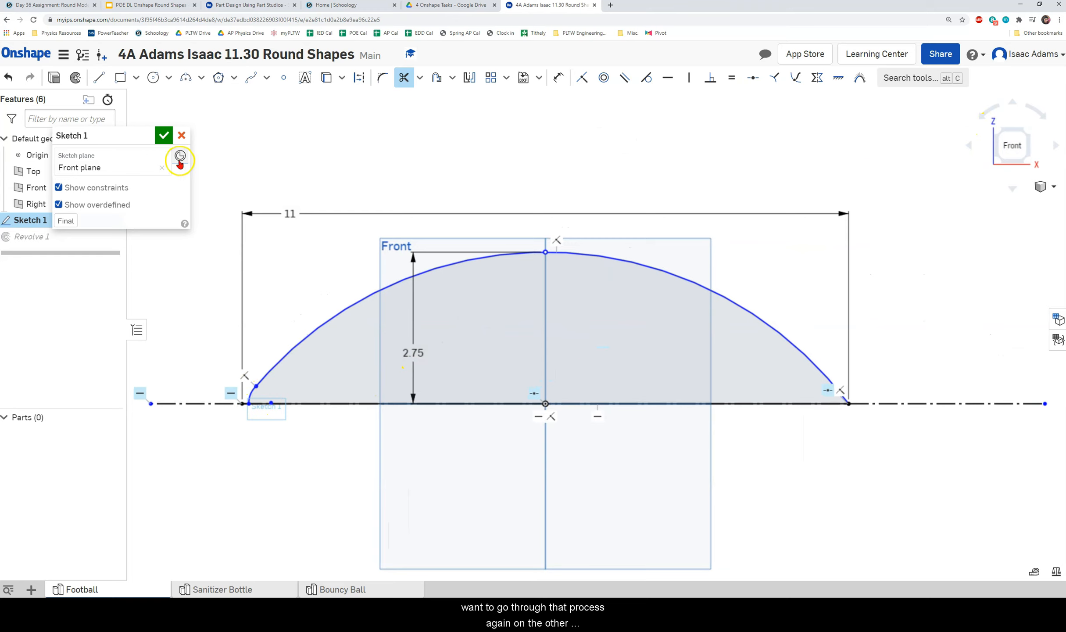
{"action": "left_click", "coordinate": [98, 77]}
Draw a vertical construction centreline through the origin and trim the arc's right half.
{"action": "left_click", "coordinate": [359, 77]}
{"action": "scroll", "coordinate": [504, 221], "scroll_direction": "up", "scroll_amount": 1}
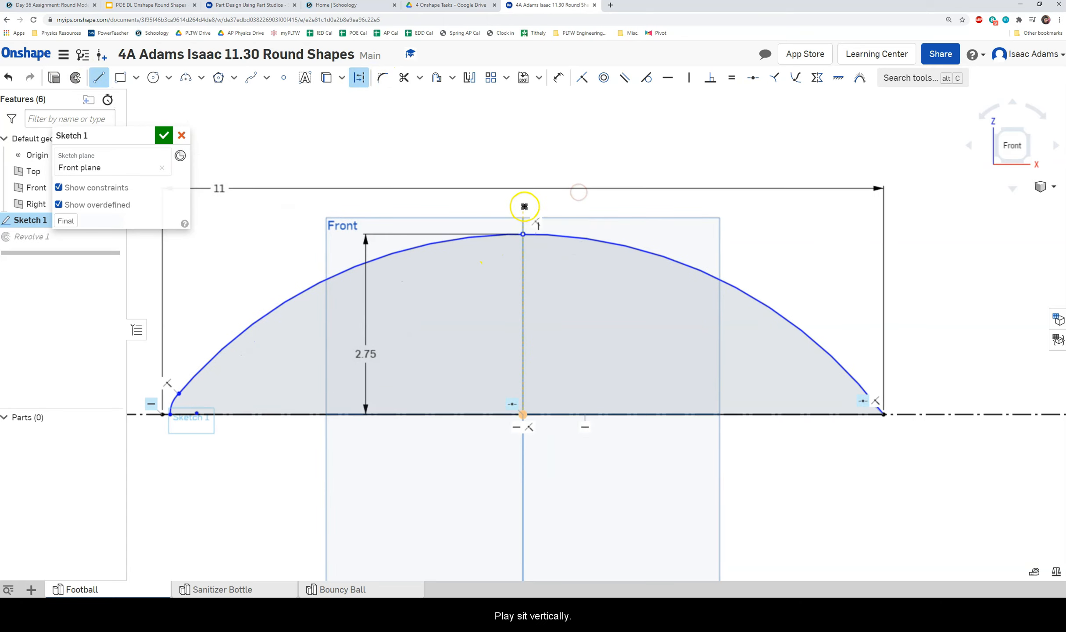
{"action": "left_click", "coordinate": [523, 205]}
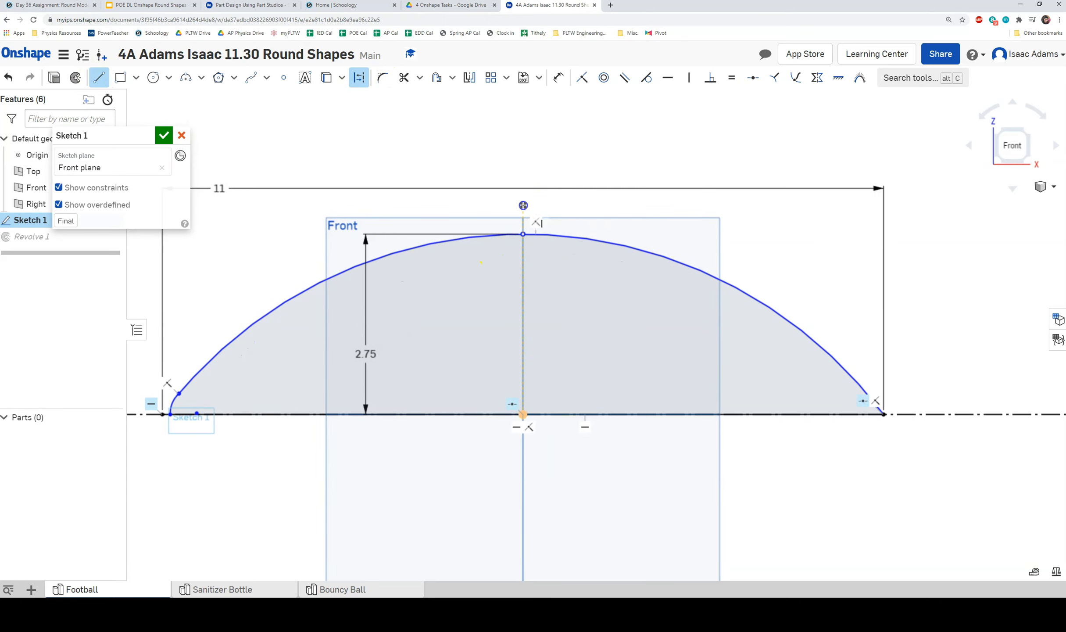
{"action": "left_click", "coordinate": [523, 468]}
{"action": "right_click", "coordinate": [544, 459]}
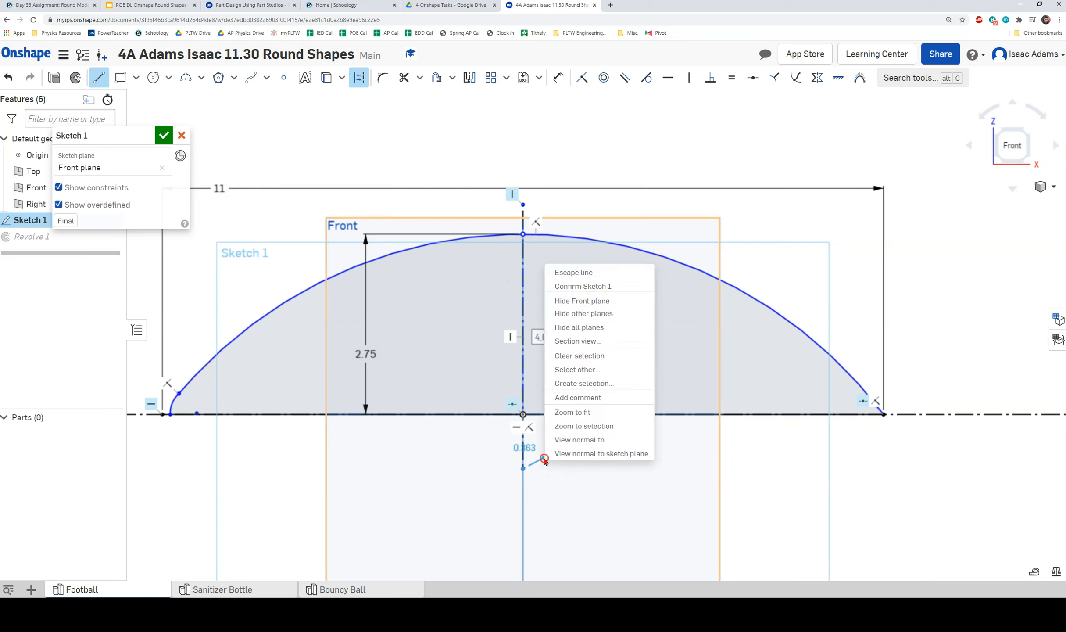
{"action": "left_click", "coordinate": [601, 273]}
{"action": "left_click", "coordinate": [403, 78]}
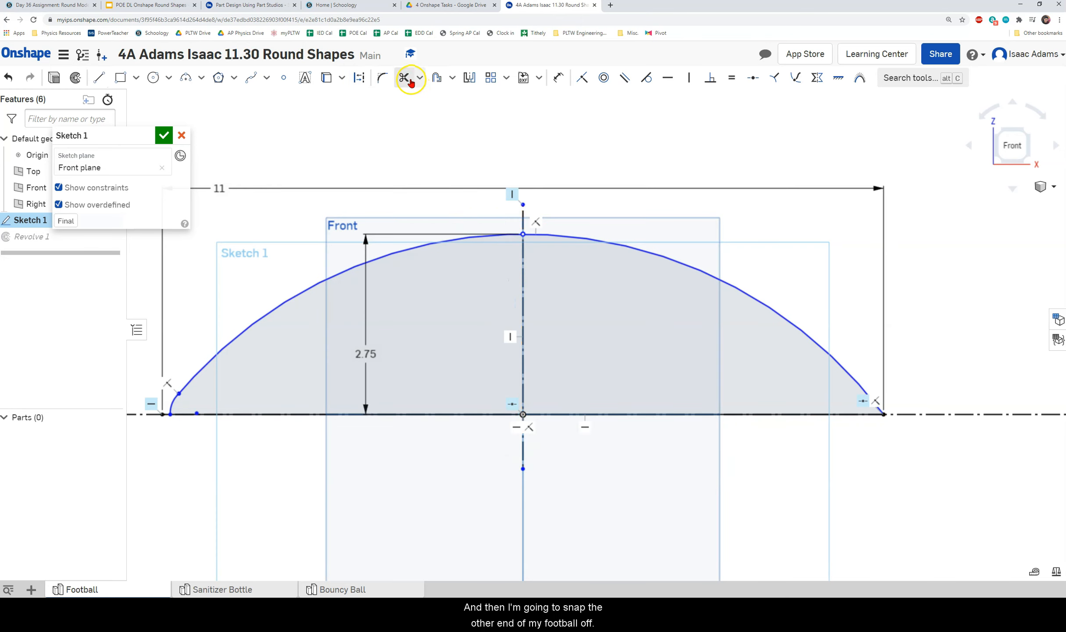
{"action": "left_click", "coordinate": [617, 244]}
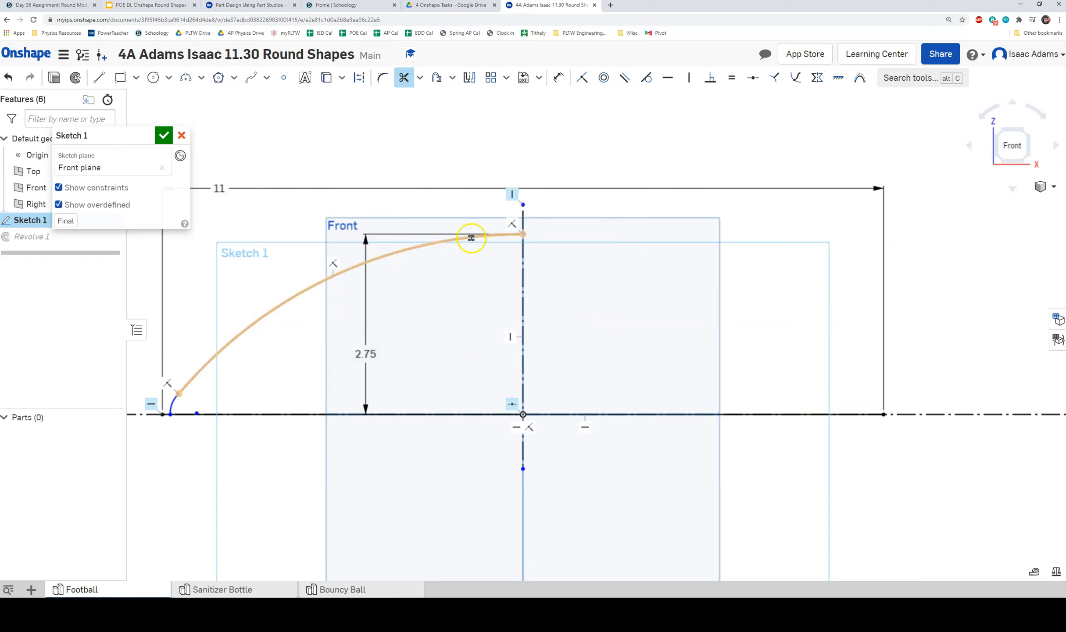
Mirror the left arc and tip arc across the centreline, then finish the sketch.
{"action": "left_click", "coordinate": [470, 79]}
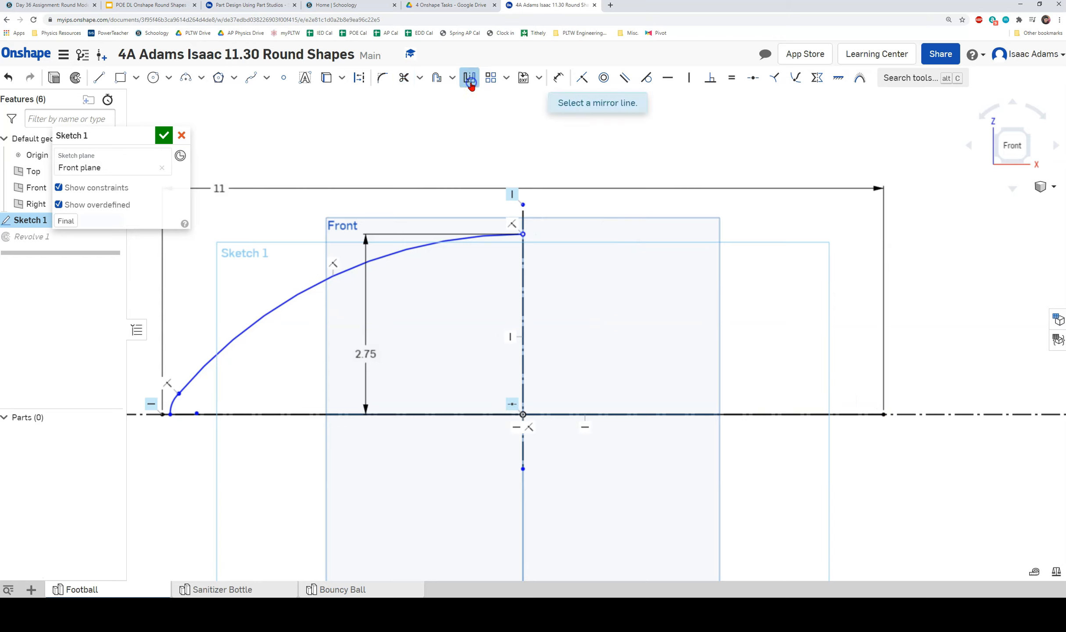
{"action": "left_click", "coordinate": [526, 265]}
{"action": "left_click", "coordinate": [440, 240]}
{"action": "left_click", "coordinate": [177, 398]}
{"action": "left_click", "coordinate": [557, 388]}
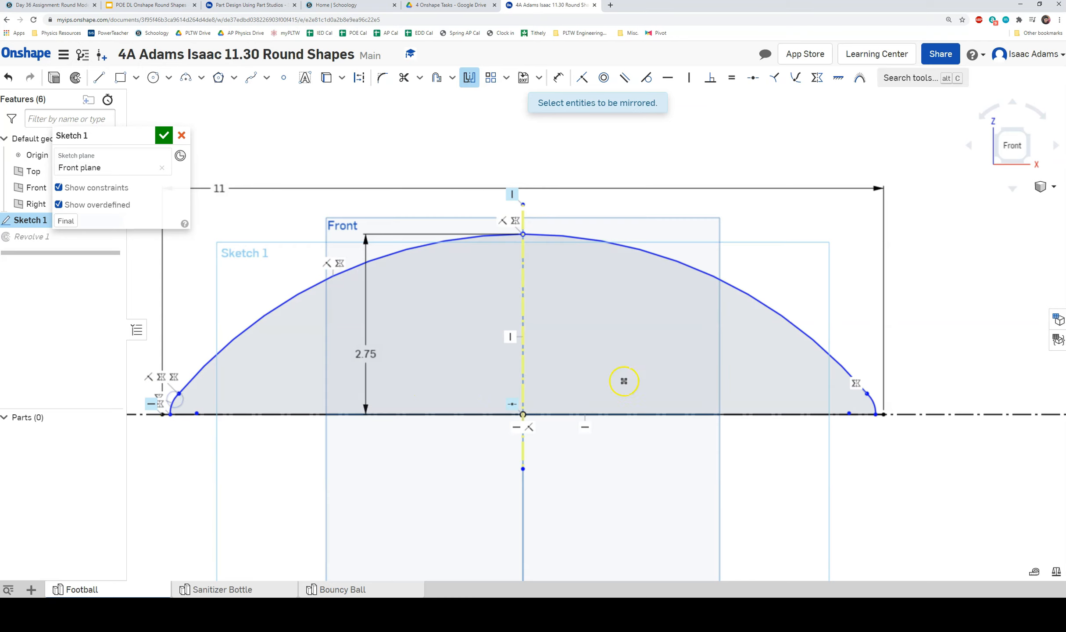
{"action": "mouse_move", "coordinate": [657, 307]}
{"action": "right_mouse_down"}
{"action": "mouse_move", "coordinate": [690, 312]}
{"action": "mouse_move", "coordinate": [660, 313]}
{"action": "right_mouse_up"}
{"action": "left_click", "coordinate": [358, 464]}
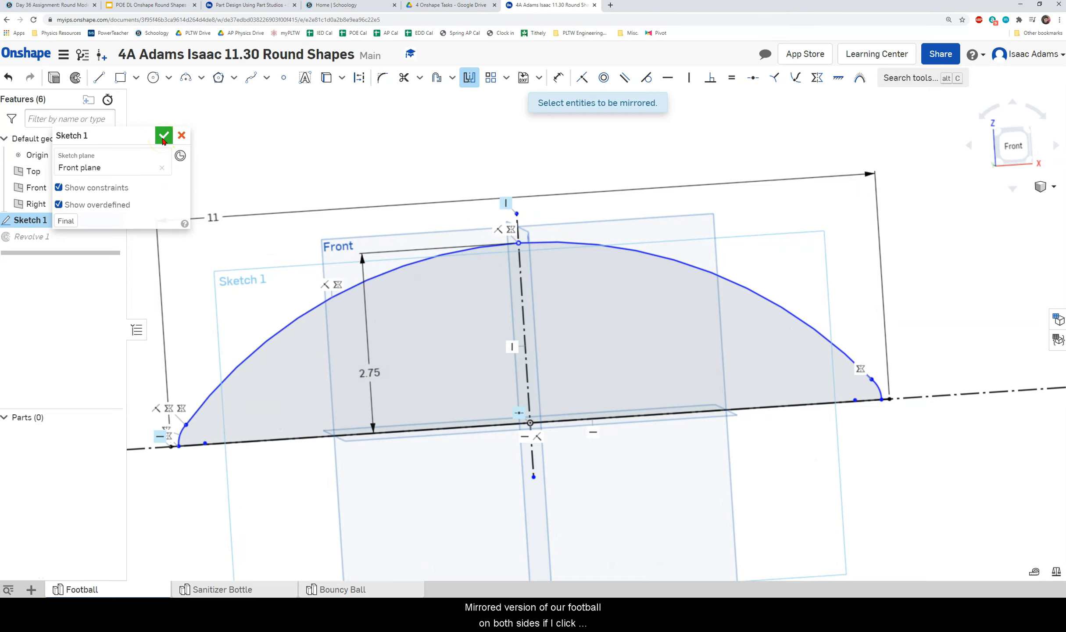
{"action": "left_click", "coordinate": [163, 140]}
{"action": "mouse_move", "coordinate": [245, 245]}
{"action": "right_mouse_down"}
{"action": "mouse_move", "coordinate": [254, 274]}
{"action": "mouse_move", "coordinate": [263, 268]}
{"action": "mouse_move", "coordinate": [233, 277]}
{"action": "mouse_move", "coordinate": [331, 283]}
{"action": "mouse_move", "coordinate": [345, 229]}
{"action": "mouse_move", "coordinate": [227, 274]}
{"action": "mouse_move", "coordinate": [226, 290]}
{"action": "mouse_move", "coordinate": [316, 326]}
{"action": "mouse_move", "coordinate": [407, 247]}
{"action": "right_mouse_up"}
{"action": "left_click", "coordinate": [973, 151]}
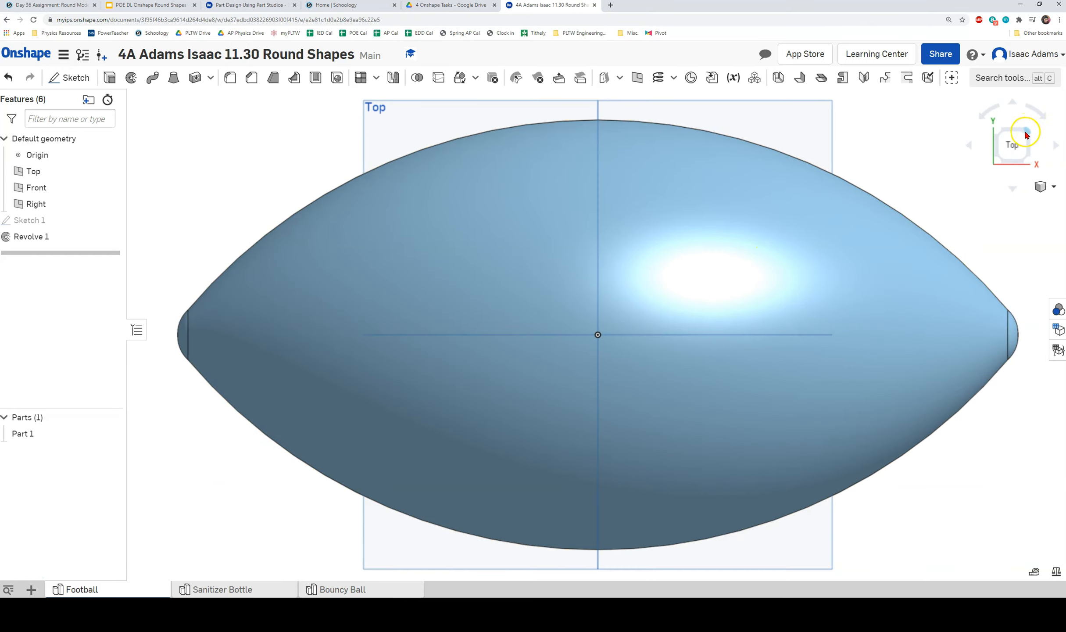
Apply the dark brown appearance 723E00 to Part 1.
{"action": "left_click", "coordinate": [1027, 134]}
{"action": "left_click", "coordinate": [993, 136]}
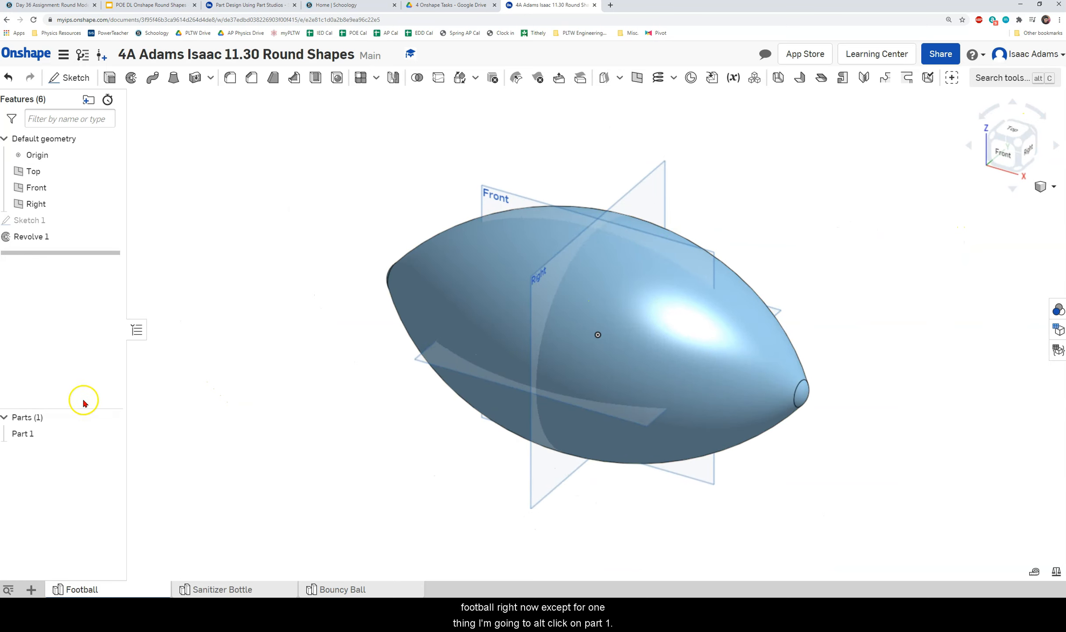
{"action": "right_click", "coordinate": [34, 434]}
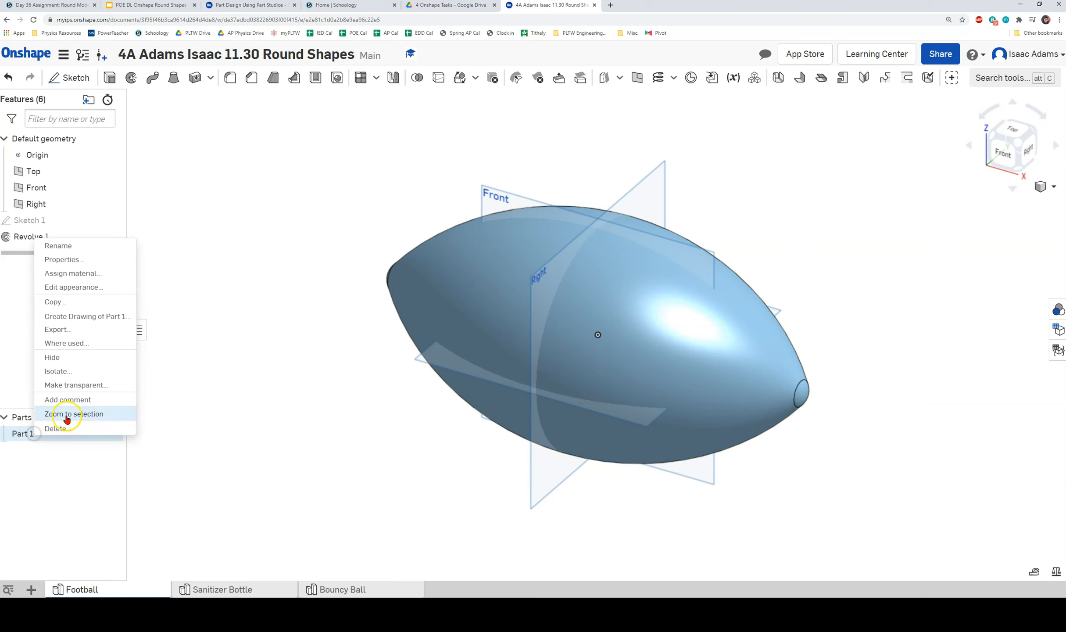
{"action": "left_click", "coordinate": [95, 288]}
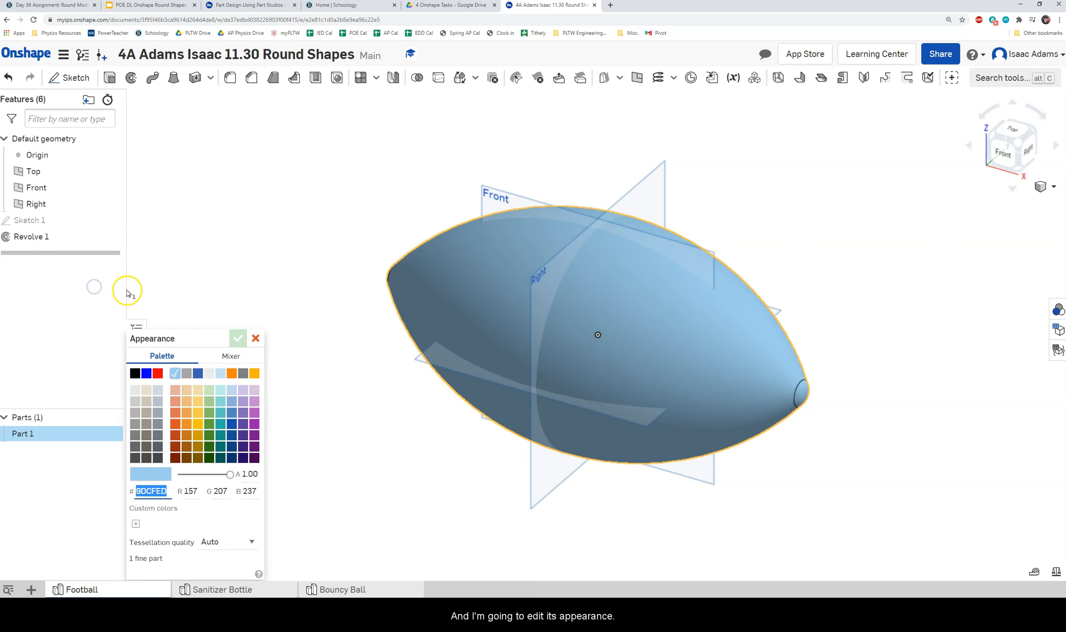
{"action": "left_click", "coordinate": [186, 458]}
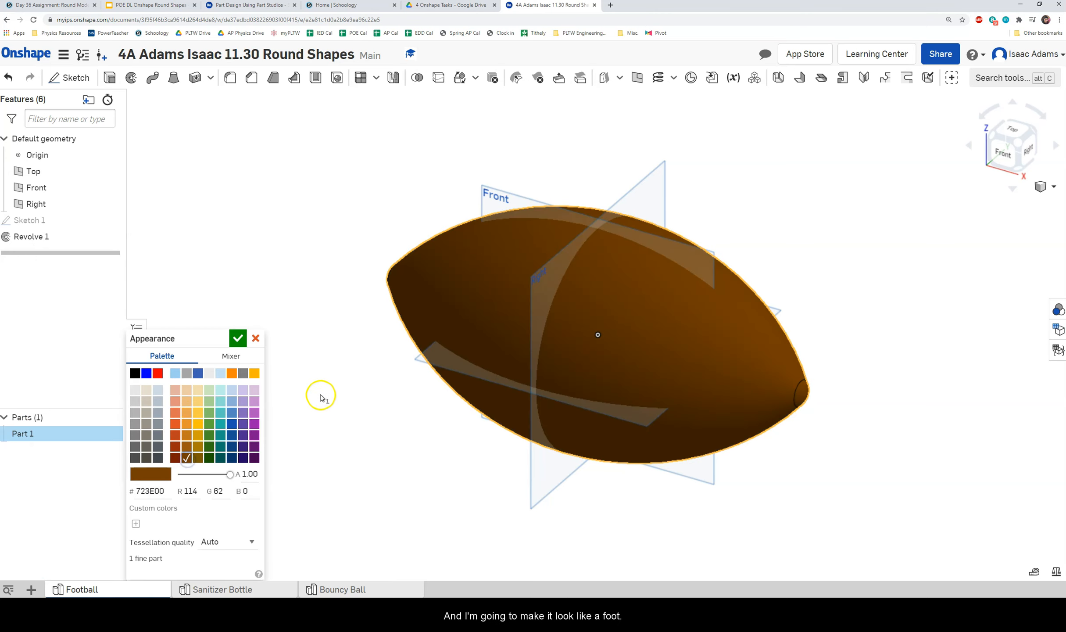
{"action": "left_click", "coordinate": [239, 338]}
{"action": "right_click_drag", "start_coordinate": [241, 336], "coordinate": [326, 364]}
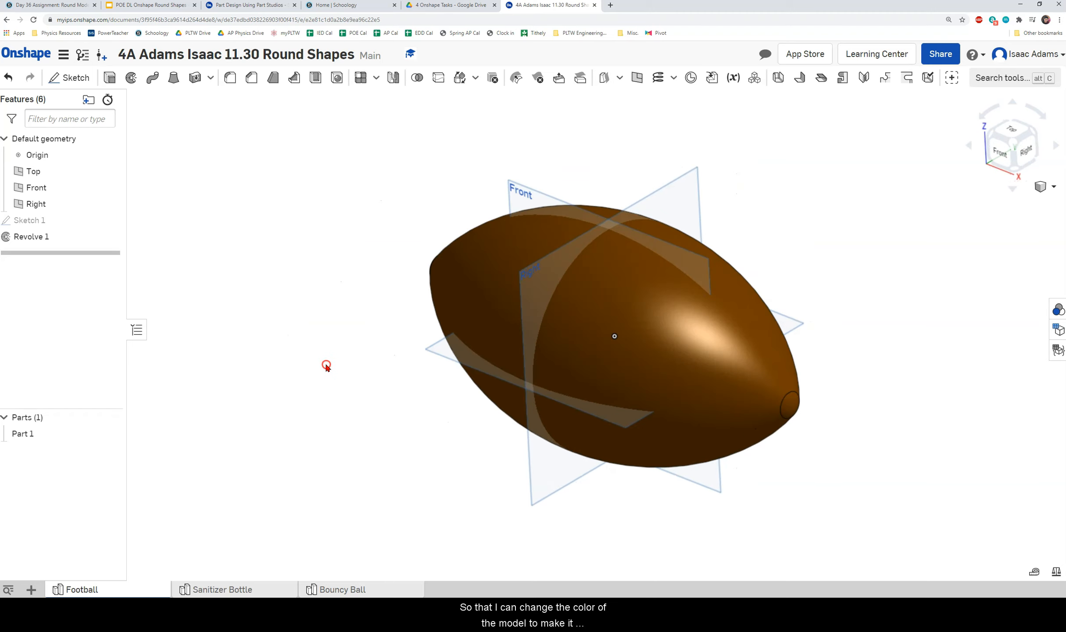
{"action": "left_click", "coordinate": [1012, 143]}
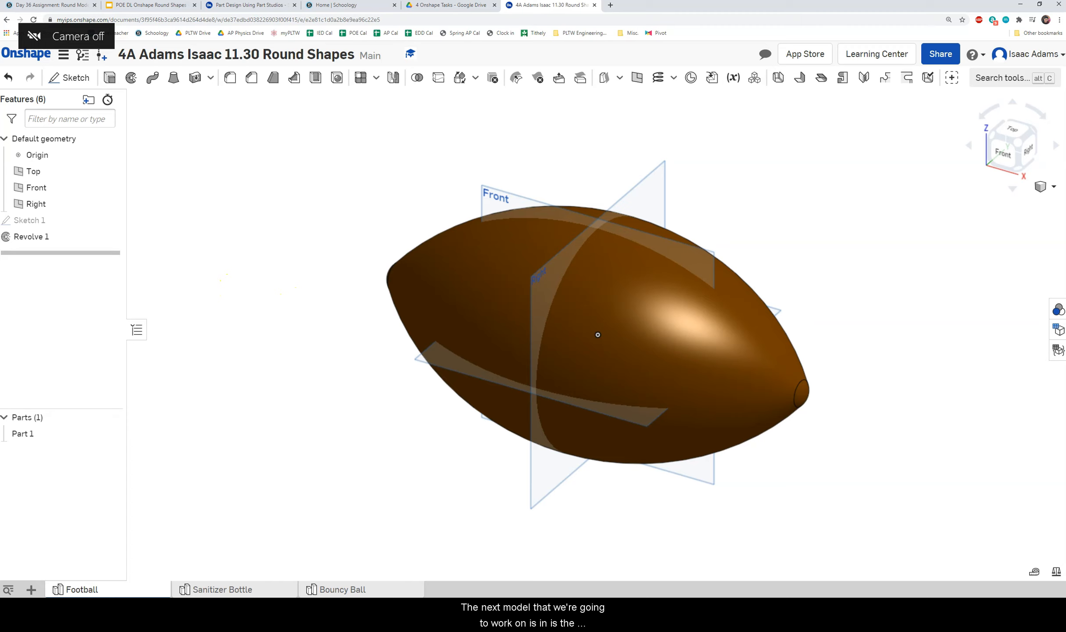
Switch to the Sanitizer Bottle part studio and start a new sketch on the Top plane.
{"action": "left_click", "coordinate": [227, 589]}
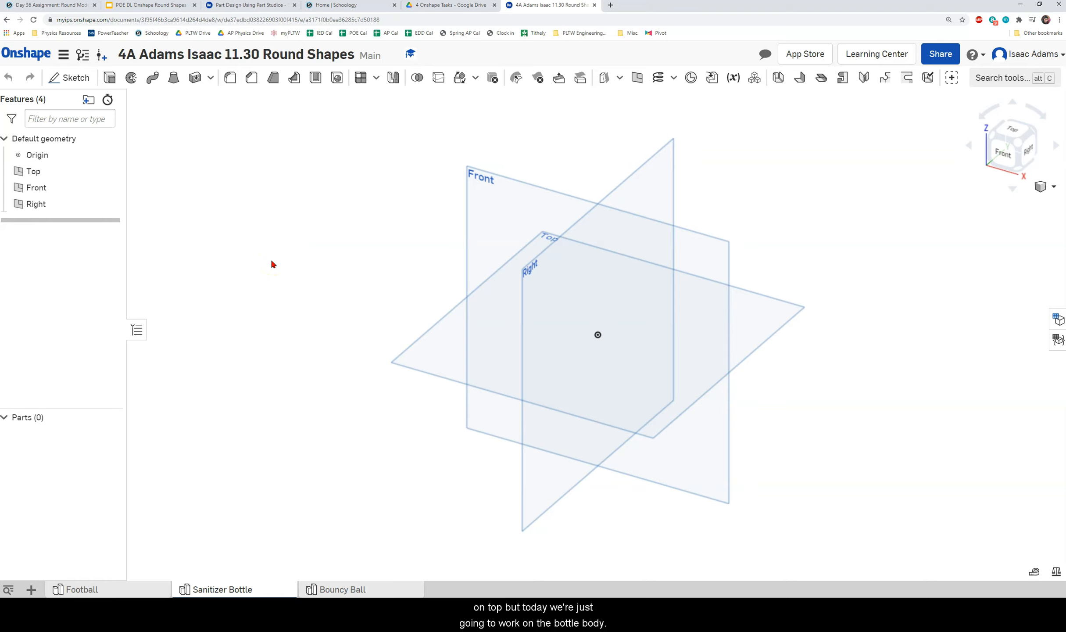
{"action": "left_click", "coordinate": [330, 226]}
{"action": "right_click_drag", "start_coordinate": [356, 223], "coordinate": [381, 260]}
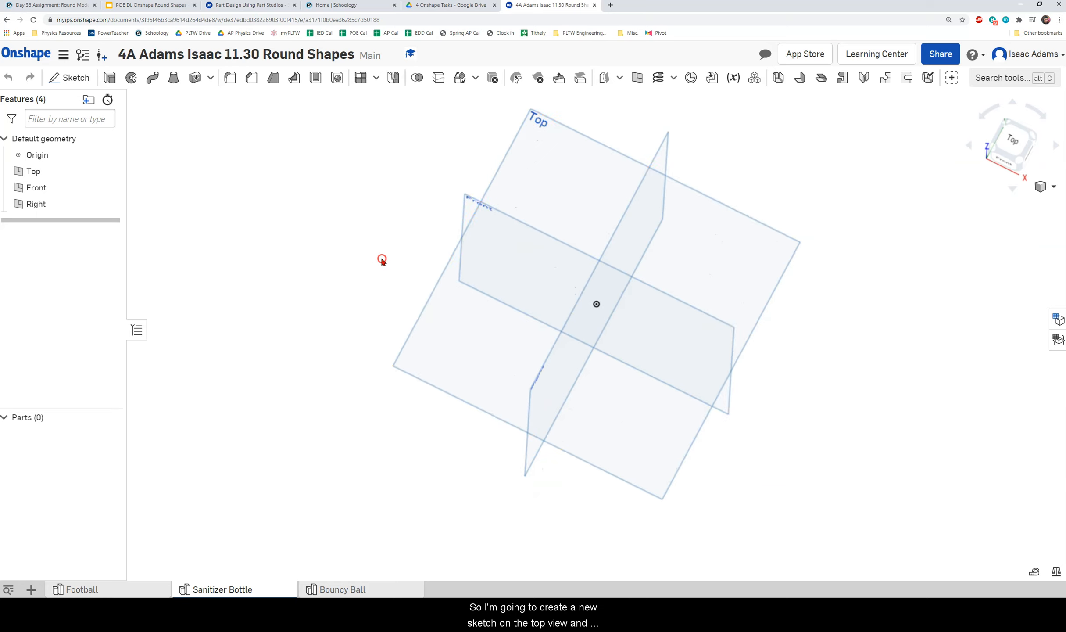
{"action": "right_click", "coordinate": [543, 128]}
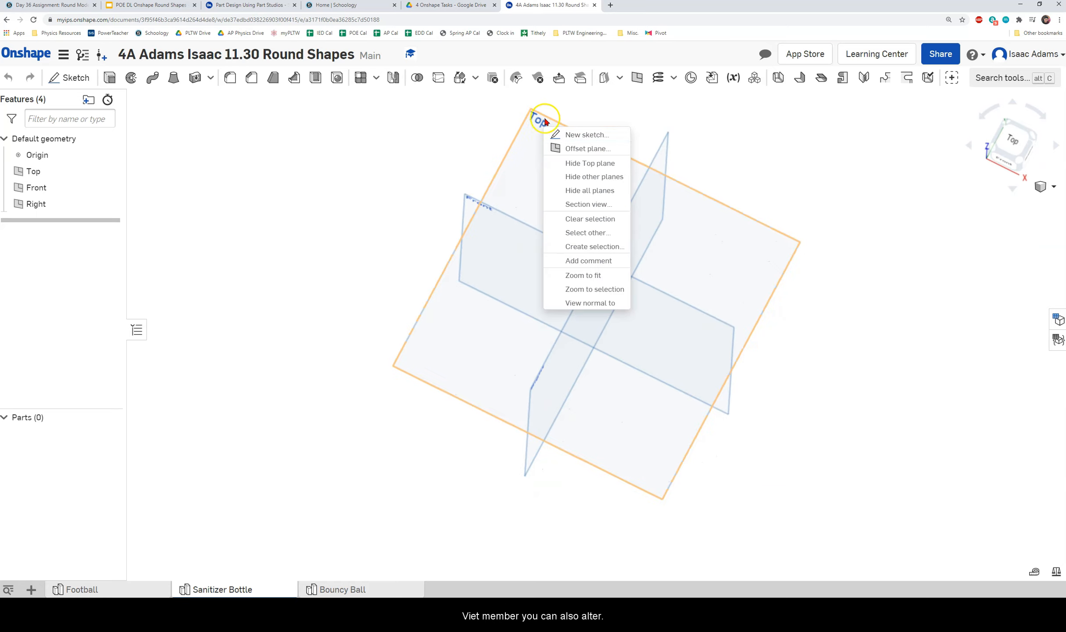
{"action": "left_click", "coordinate": [580, 136]}
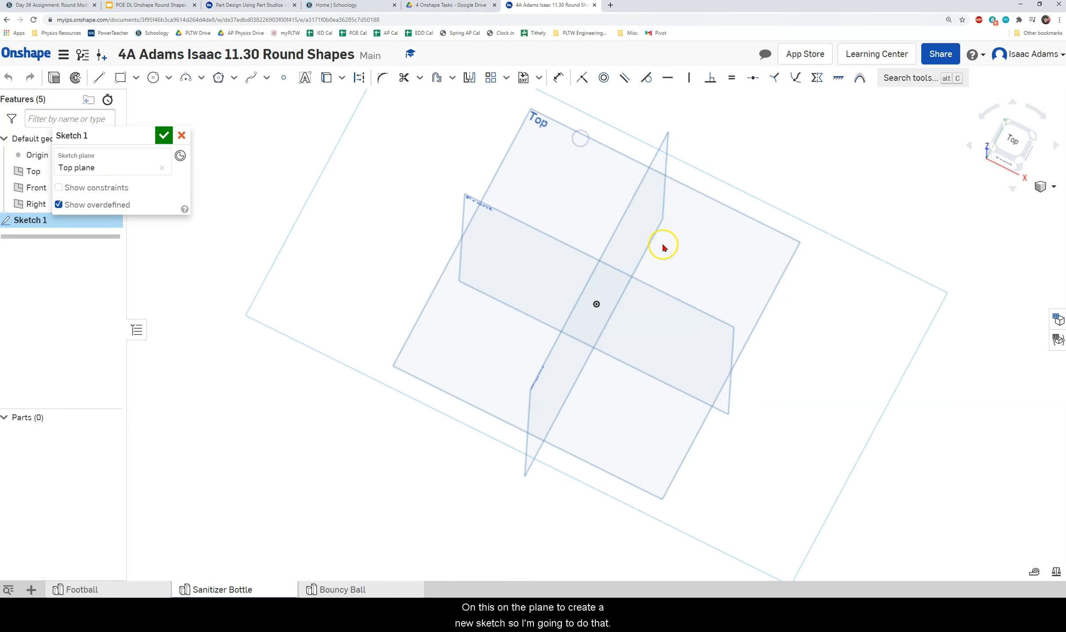
{"action": "left_click", "coordinate": [1013, 147]}
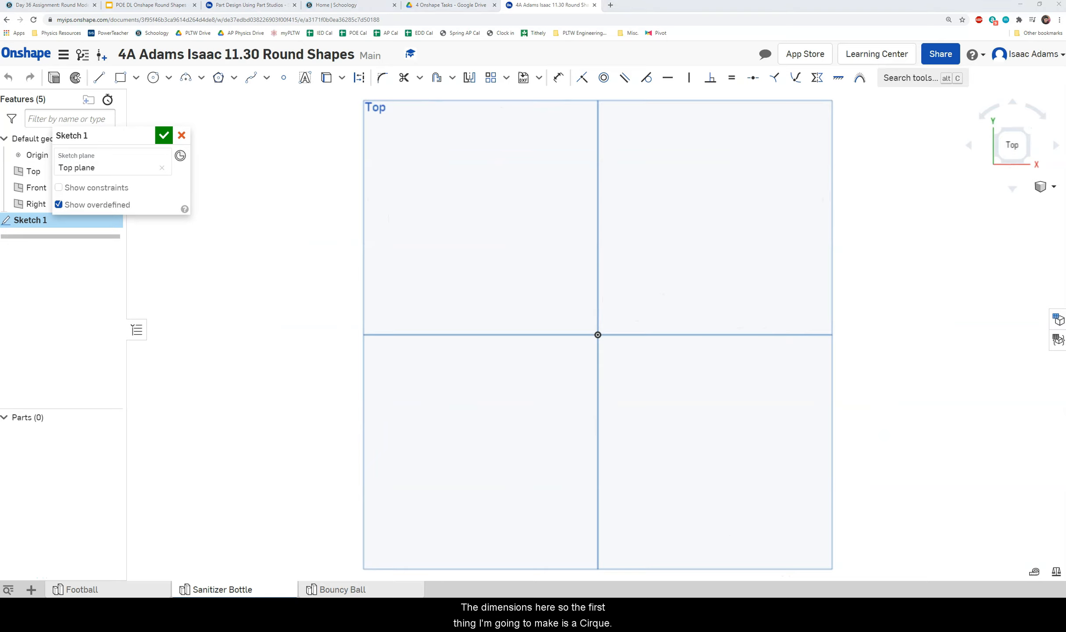
Draw a 6 in diameter centre-point circle at the origin and finish the sketch.
{"action": "left_click", "coordinate": [151, 78]}
{"action": "left_click", "coordinate": [597, 334]}
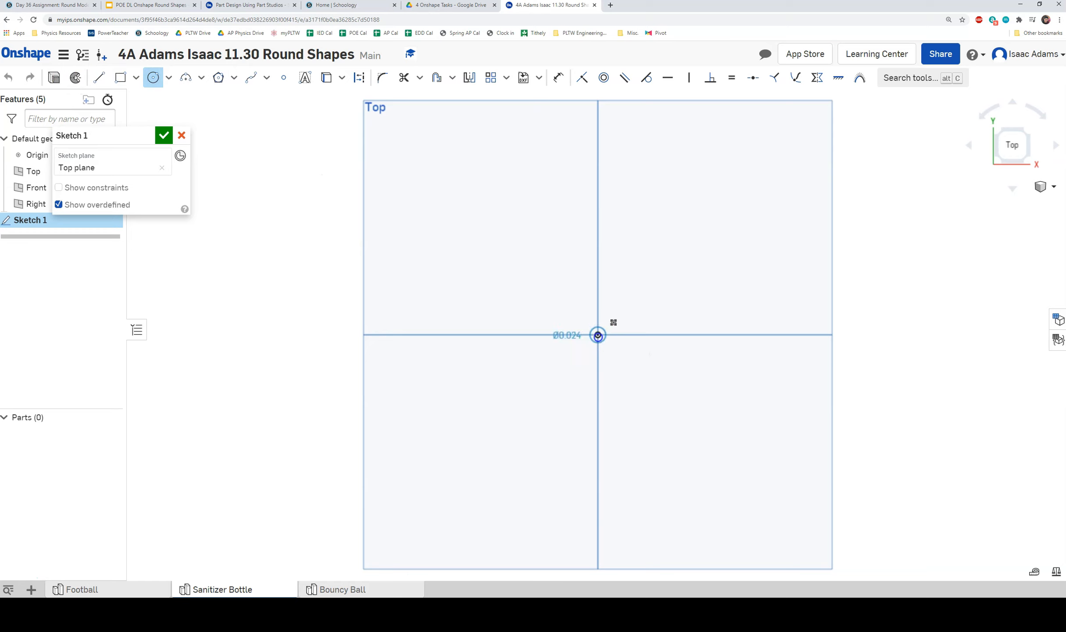
{"action": "left_click", "coordinate": [664, 250]}
{"action": "left_click", "coordinate": [682, 237]}
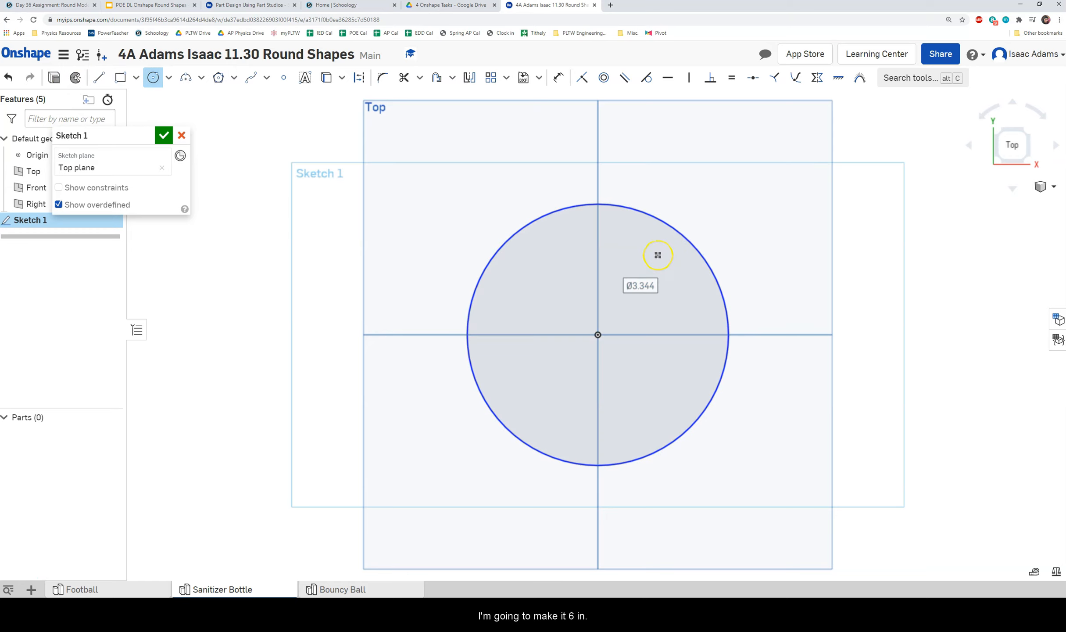
{"action": "type", "text": "6"}
{"action": "key", "text": "Return"}
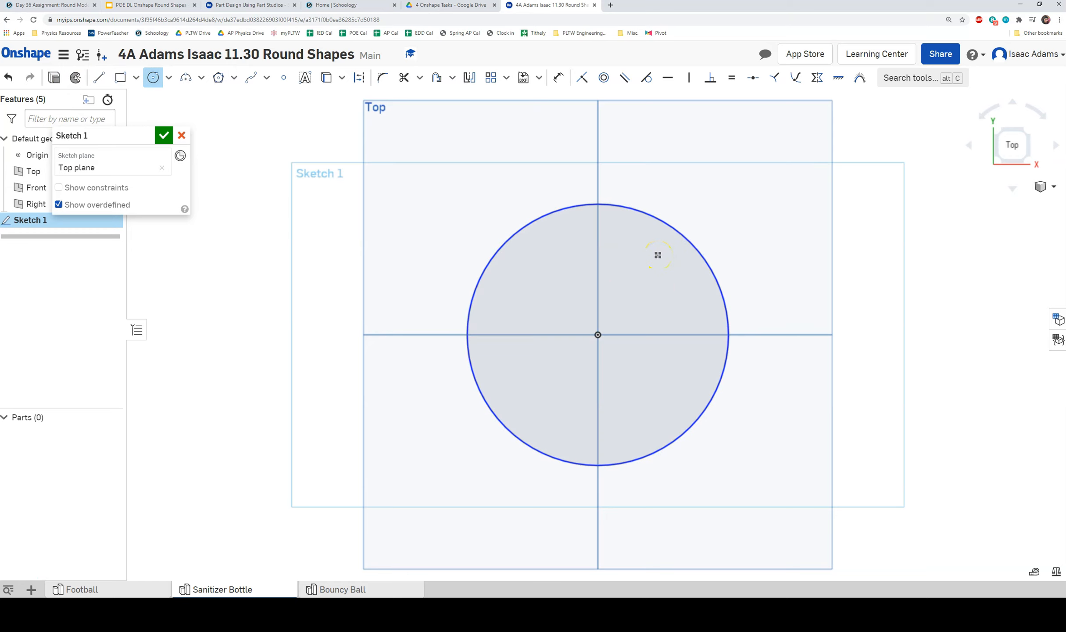
{"action": "scroll", "coordinate": [647, 255], "scroll_direction": "down", "scroll_amount": 1}
{"action": "scroll", "coordinate": [638, 269], "scroll_direction": "down", "scroll_amount": 3}
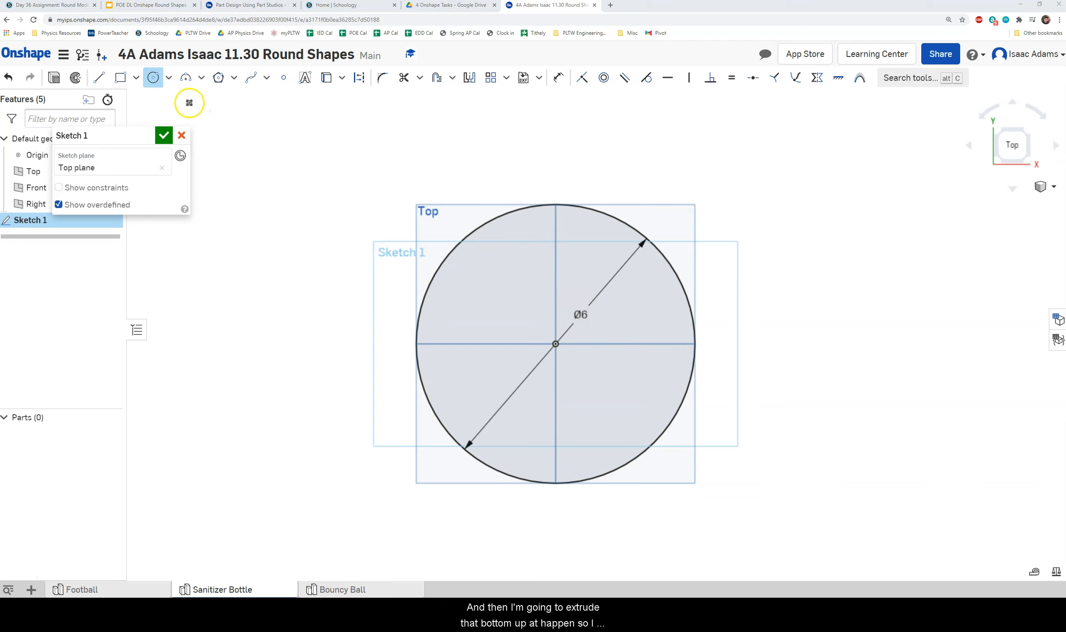
{"action": "left_click", "coordinate": [164, 135]}
{"action": "mouse_move", "coordinate": [438, 364]}
{"action": "right_mouse_down"}
{"action": "mouse_move", "coordinate": [472, 355]}
{"action": "mouse_move", "coordinate": [476, 322]}
{"action": "mouse_move", "coordinate": [467, 325]}
{"action": "right_mouse_up"}
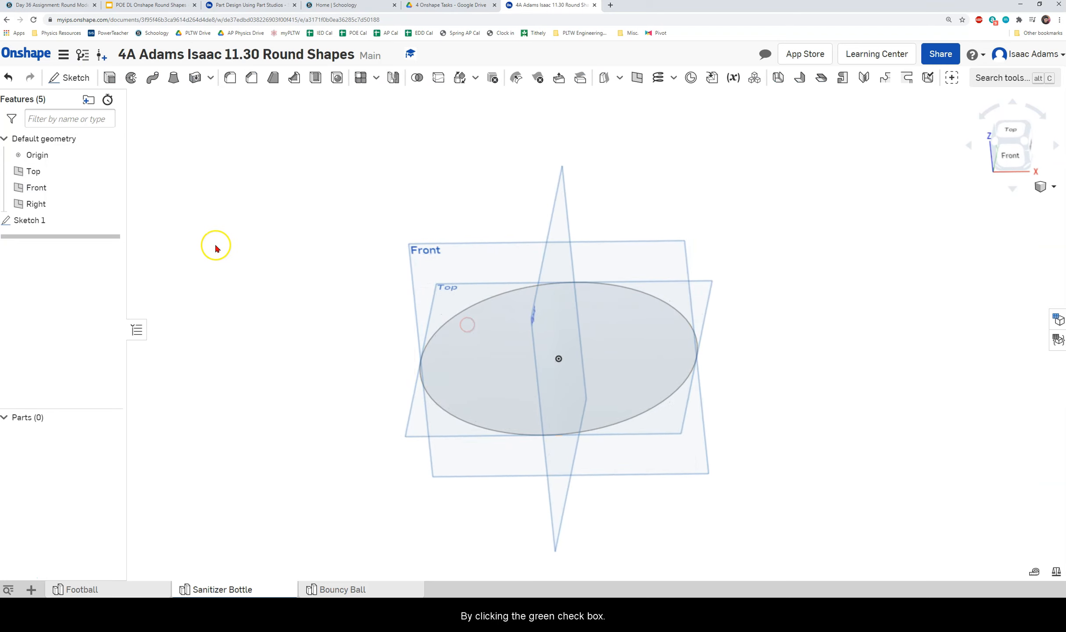
Extrude the base circle 0.5 in into a solid disc.
{"action": "left_click", "coordinate": [110, 77]}
{"action": "left_click", "coordinate": [506, 367]}
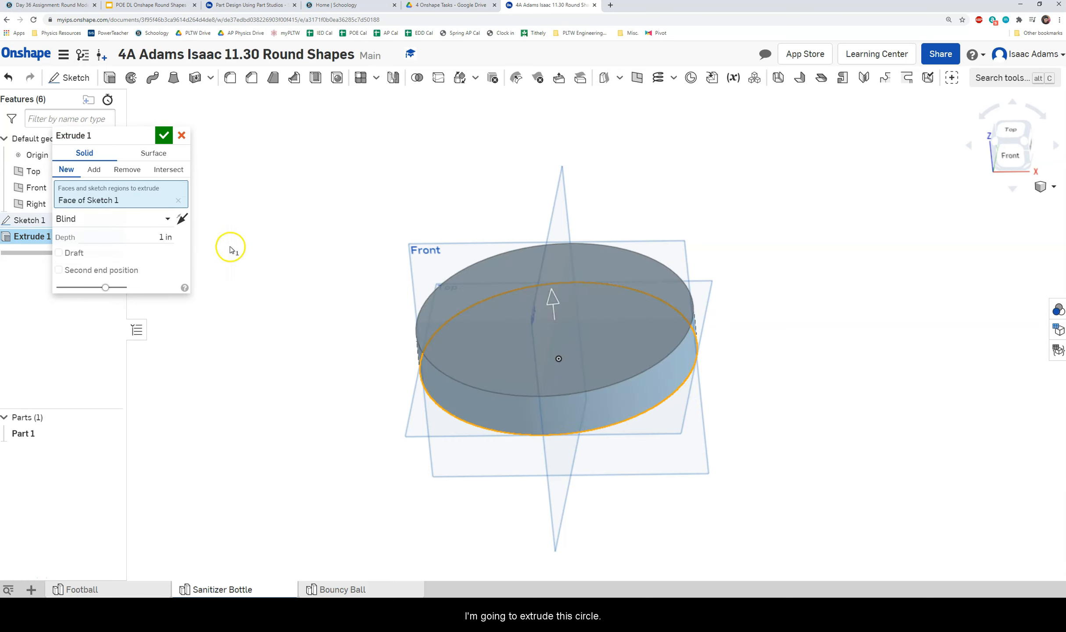
{"action": "left_click", "coordinate": [166, 236]}
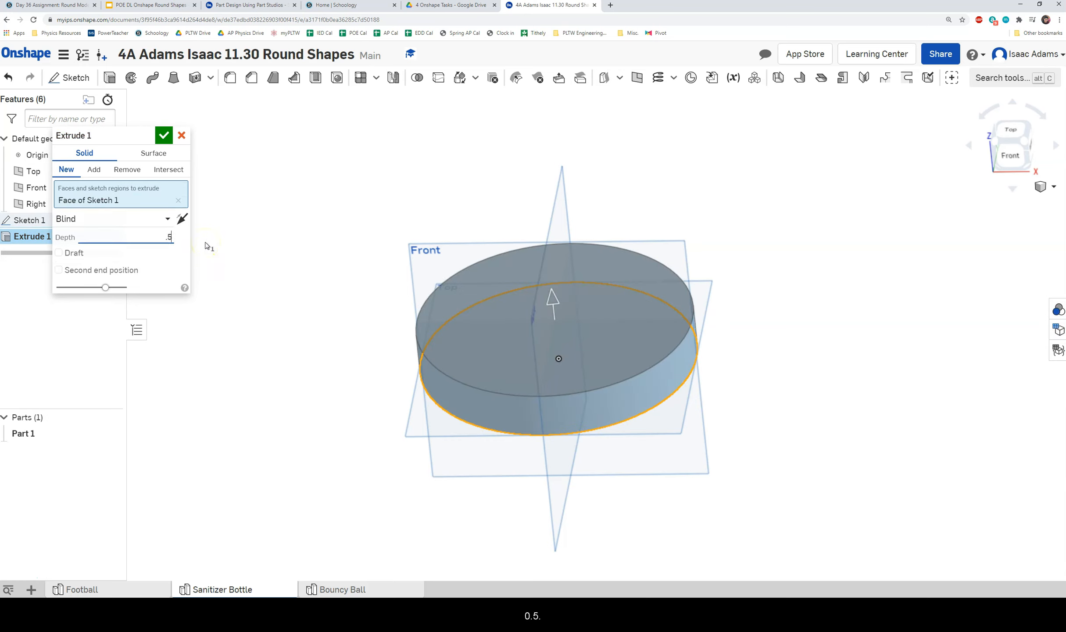
{"action": "left_click", "coordinate": [164, 135]}
{"action": "right_click_drag", "start_coordinate": [290, 425], "coordinate": [299, 372]}
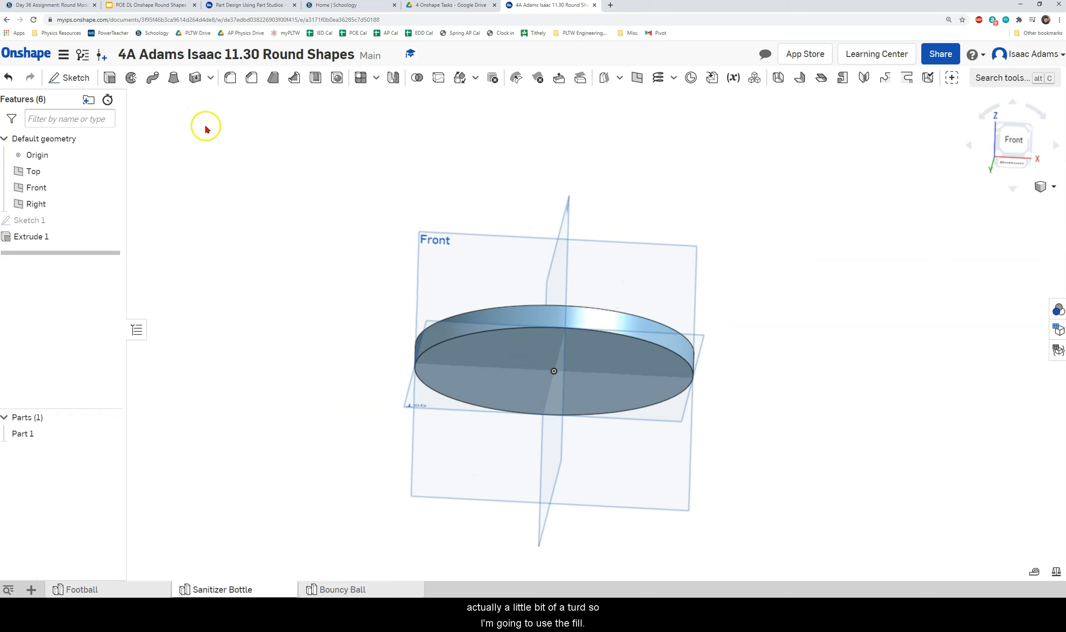
Round the disc's lower edge with a 0.2 in fillet.
{"action": "left_click", "coordinate": [231, 79]}
{"action": "left_click", "coordinate": [475, 334]}
{"action": "right_click_drag", "start_coordinate": [393, 312], "coordinate": [384, 333]}
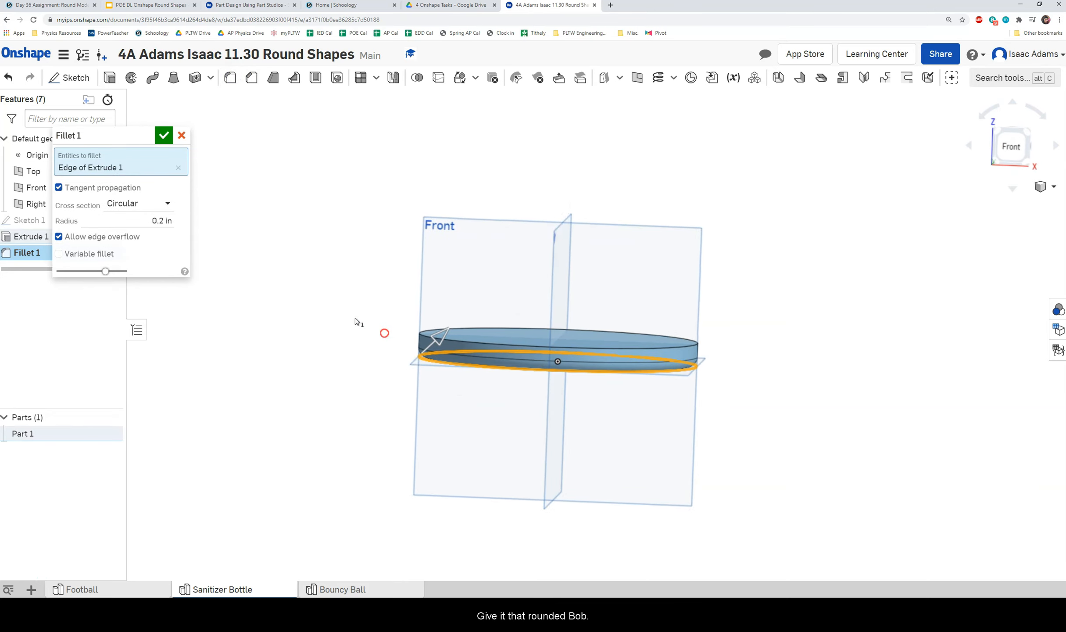
{"action": "left_click", "coordinate": [159, 136]}
{"action": "right_click_drag", "start_coordinate": [467, 271], "coordinate": [396, 265]}
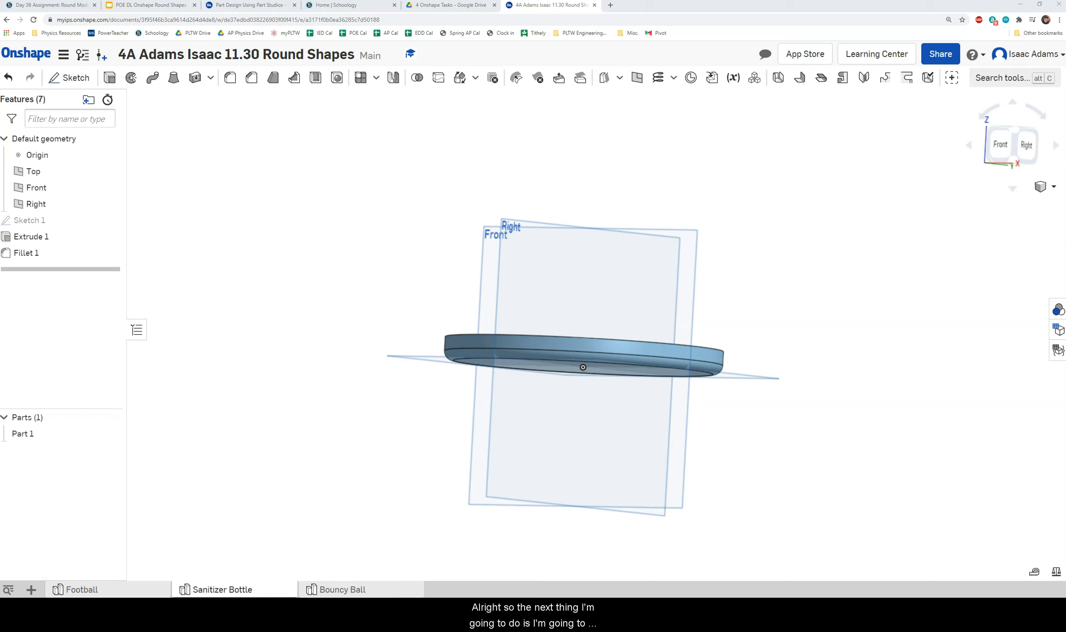
Start a new sketch on the disc's top face, viewed from above.
{"action": "mouse_move", "coordinate": [467, 300]}
{"action": "right_mouse_down"}
{"action": "mouse_move", "coordinate": [453, 332]}
{"action": "mouse_move", "coordinate": [470, 293]}
{"action": "mouse_move", "coordinate": [475, 310]}
{"action": "right_mouse_up"}
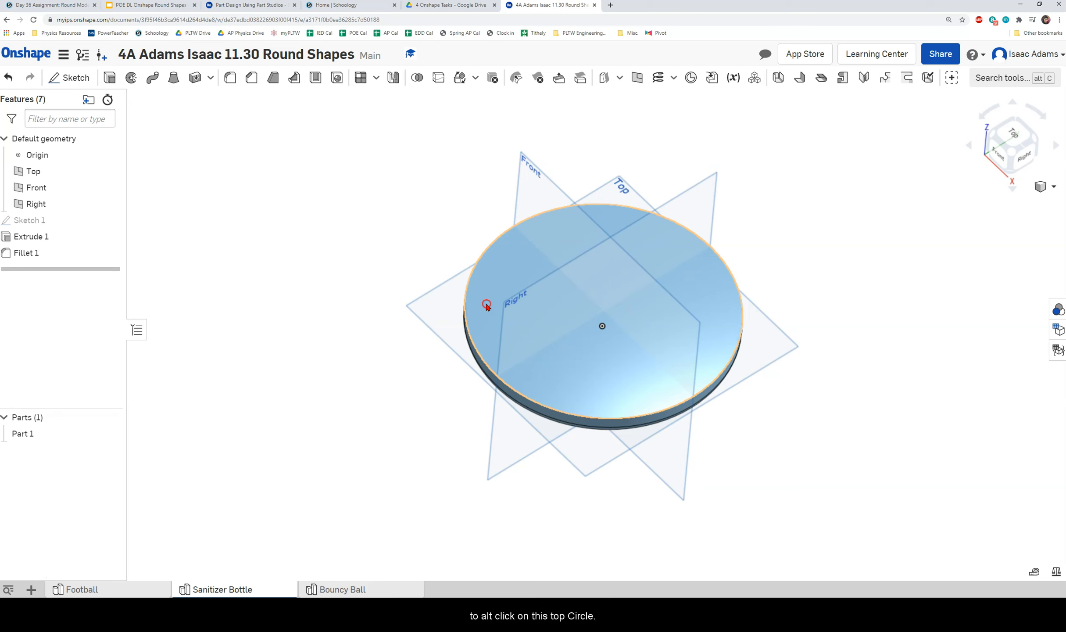
{"action": "right_click", "coordinate": [486, 304]}
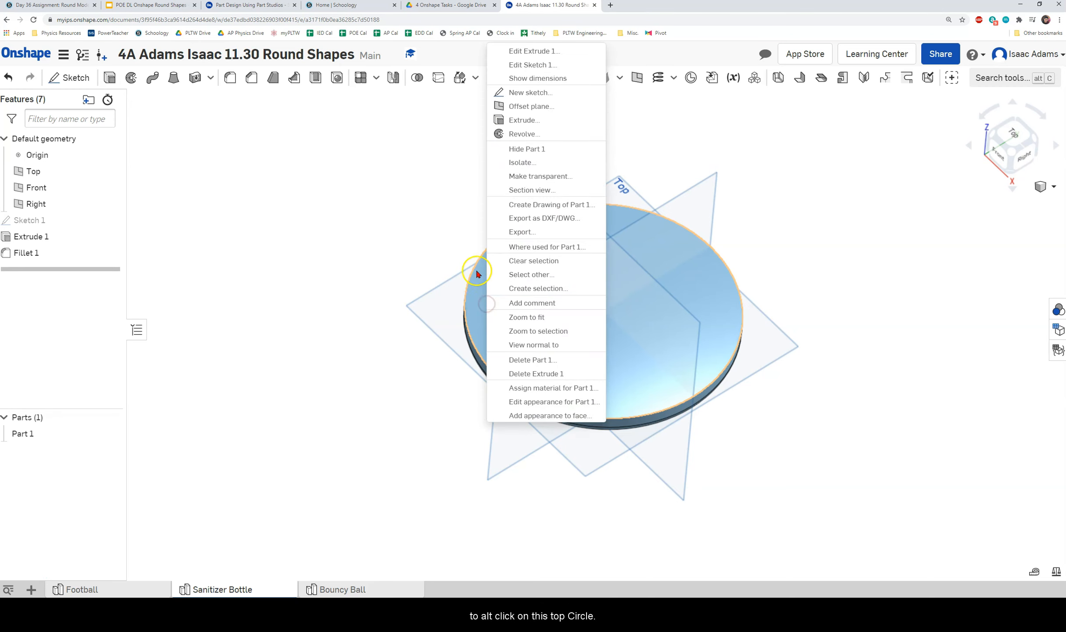
{"action": "left_click", "coordinate": [531, 93]}
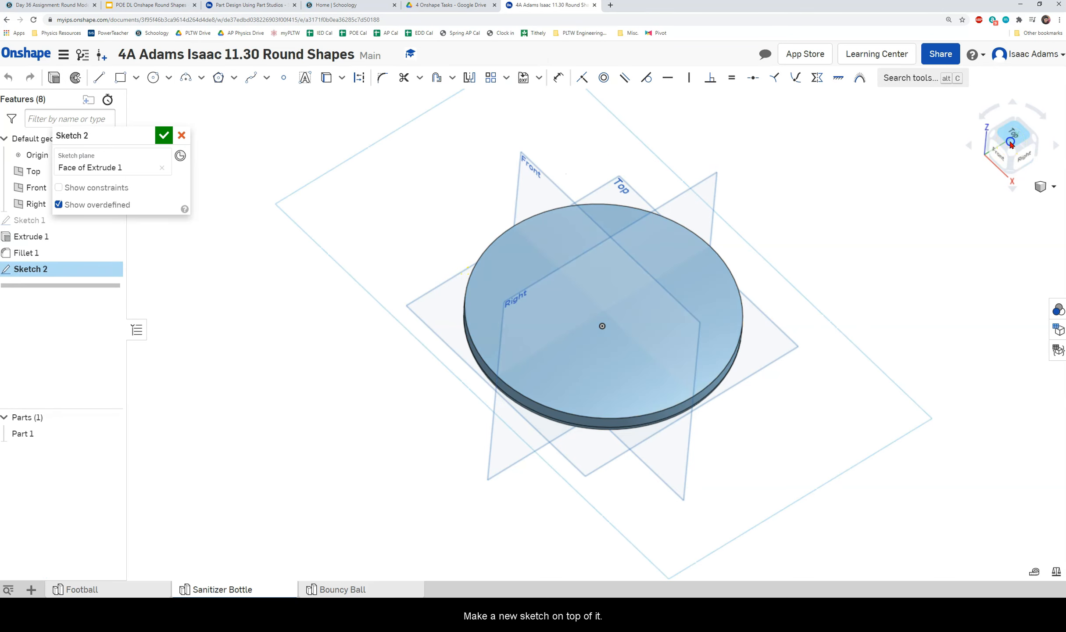
{"action": "left_click", "coordinate": [1011, 144]}
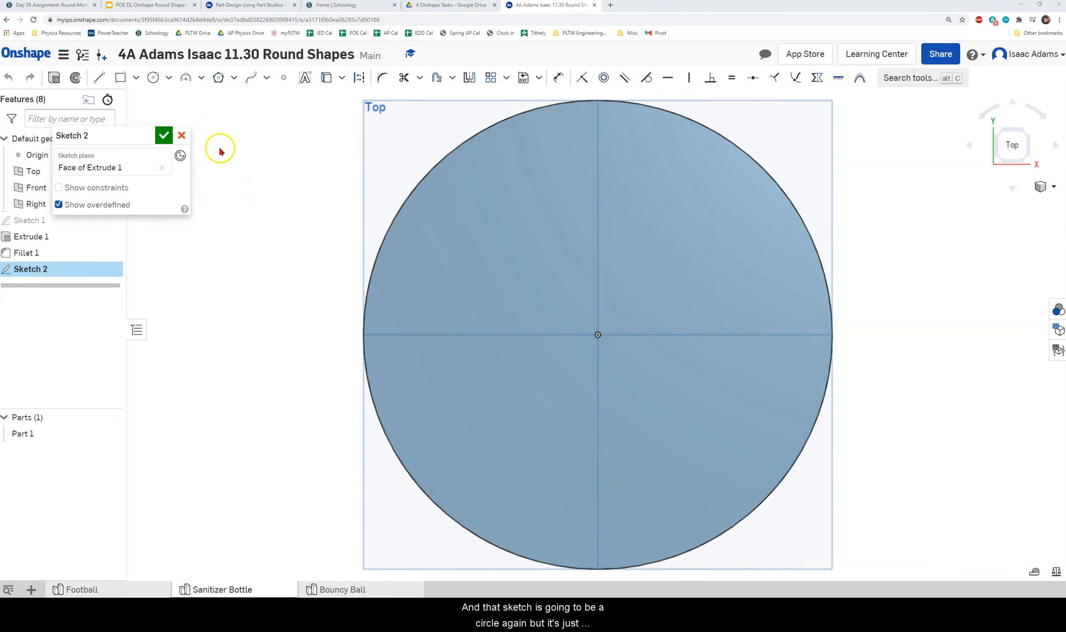
{"action": "scroll", "coordinate": [433, 220], "scroll_direction": "down", "scroll_amount": 2}
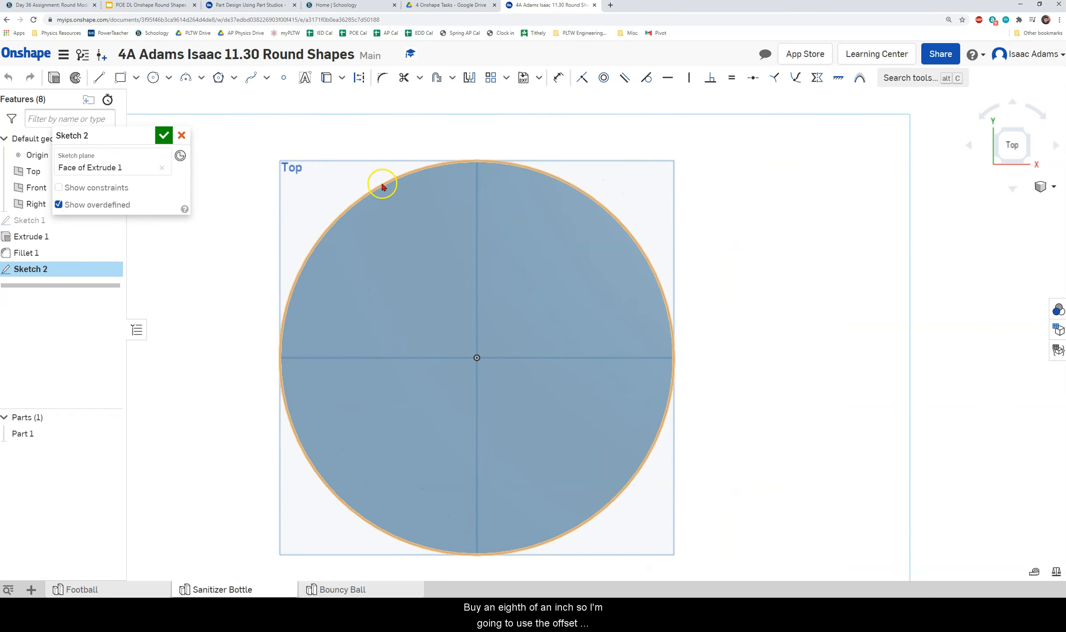
Offset the disc's outer edge inward by 0.125 in and finish the sketch.
{"action": "left_click", "coordinate": [437, 79]}
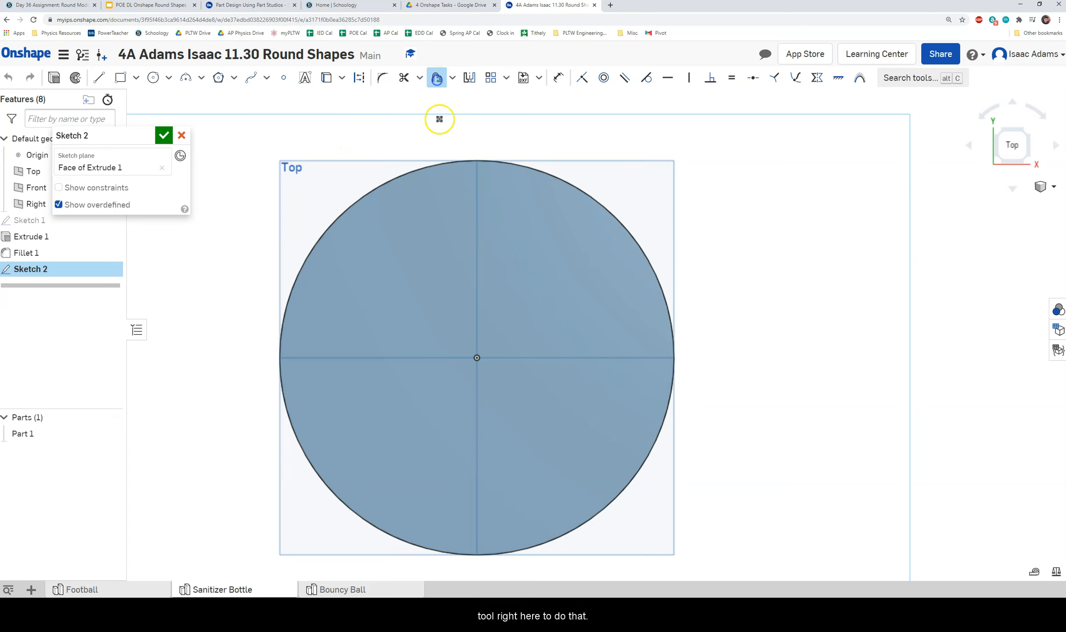
{"action": "left_click", "coordinate": [426, 167]}
{"action": "right_click_drag", "start_coordinate": [442, 237], "coordinate": [444, 226]}
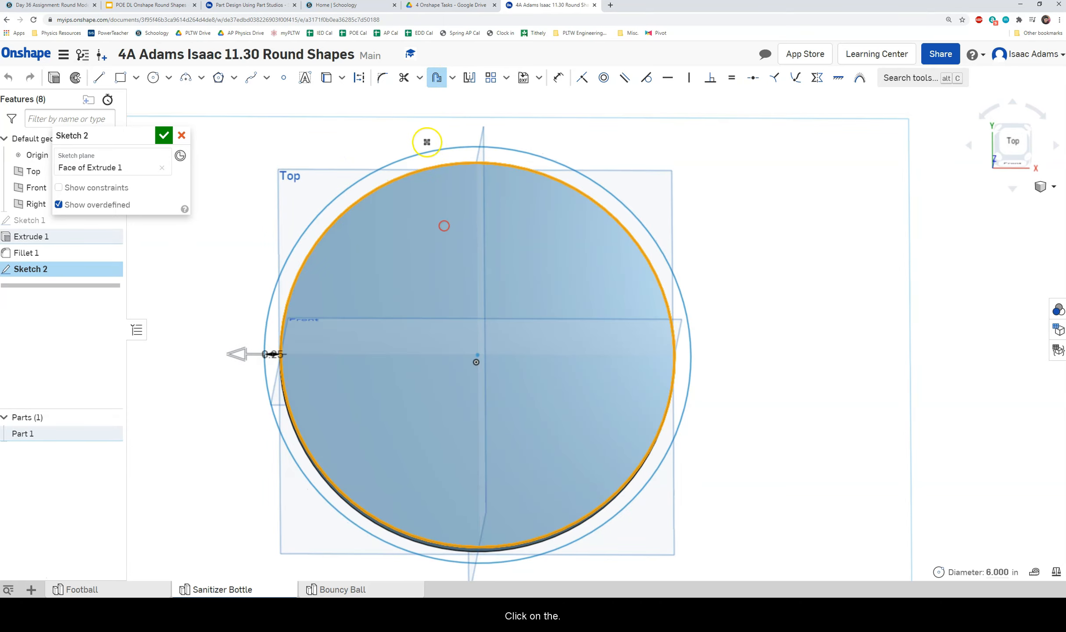
{"action": "right_click_drag", "start_coordinate": [356, 242], "coordinate": [258, 320]}
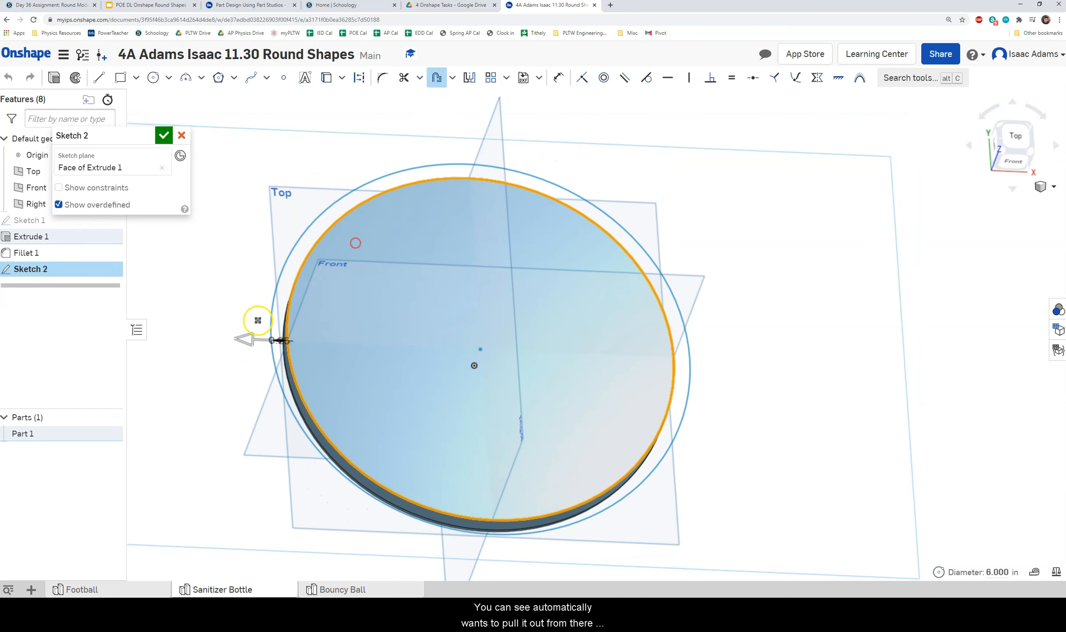
{"action": "left_click_drag", "start_coordinate": [251, 340], "coordinate": [290, 336]}
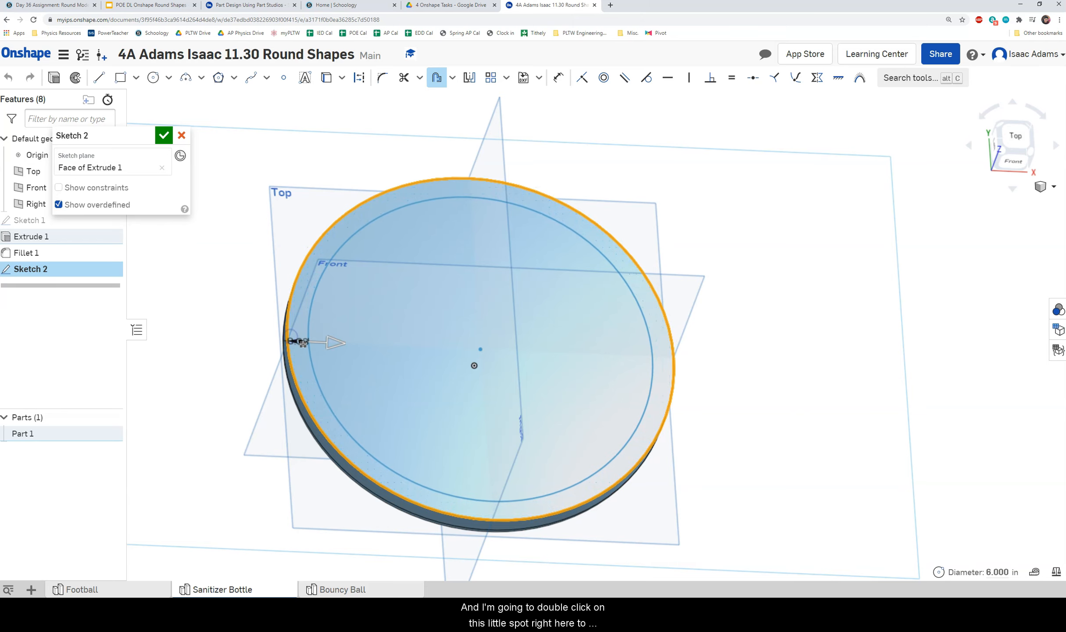
{"action": "double_click", "coordinate": [303, 344]}
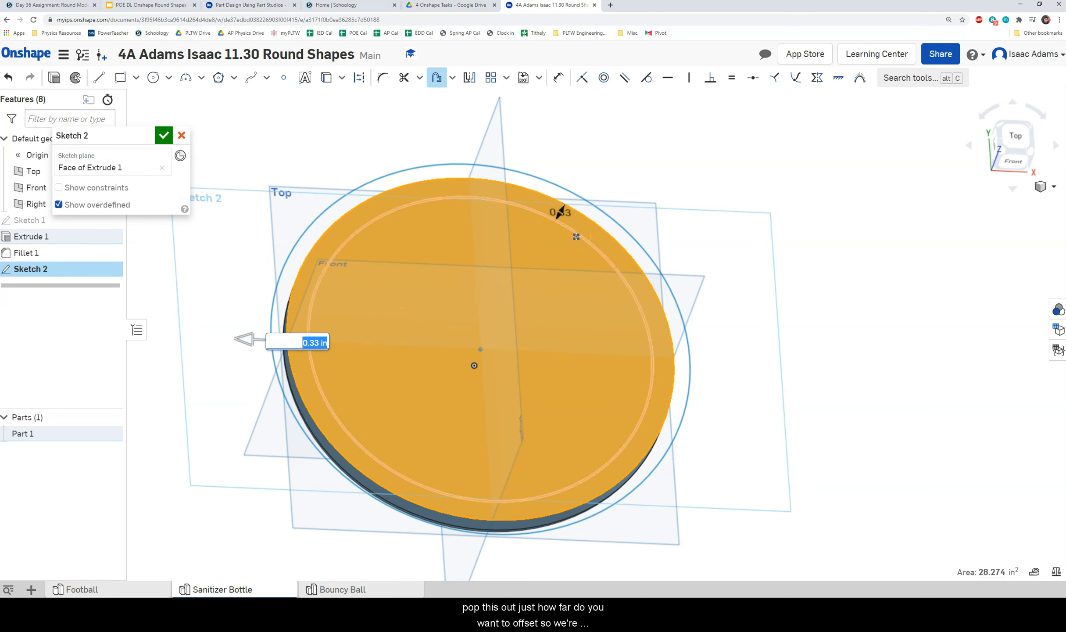
{"action": "key", "text": "BackSpace"}
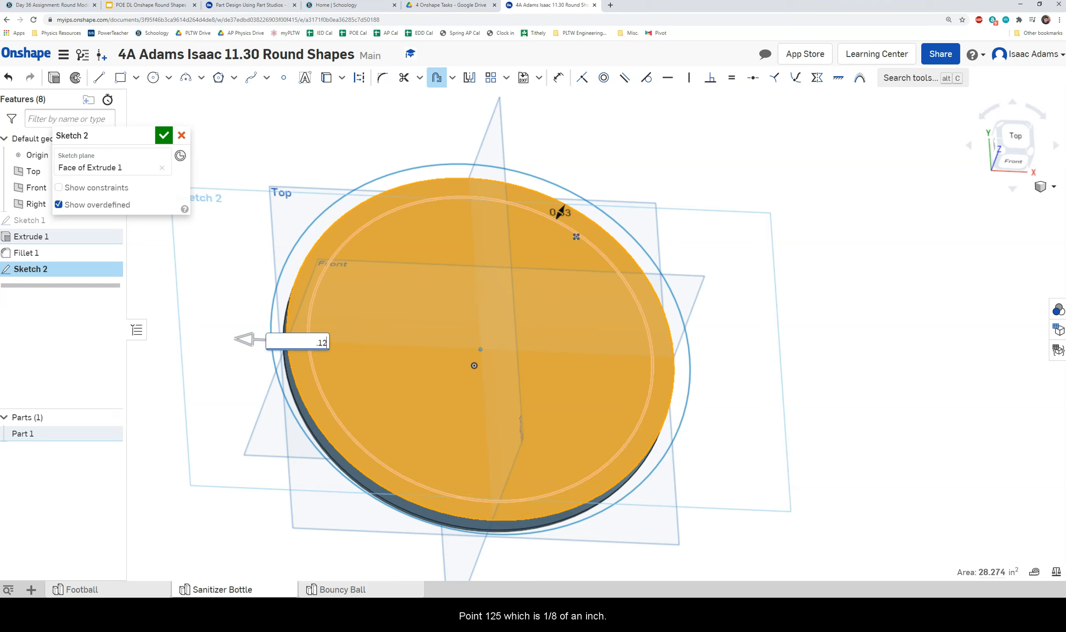
{"action": "key", "text": "Return"}
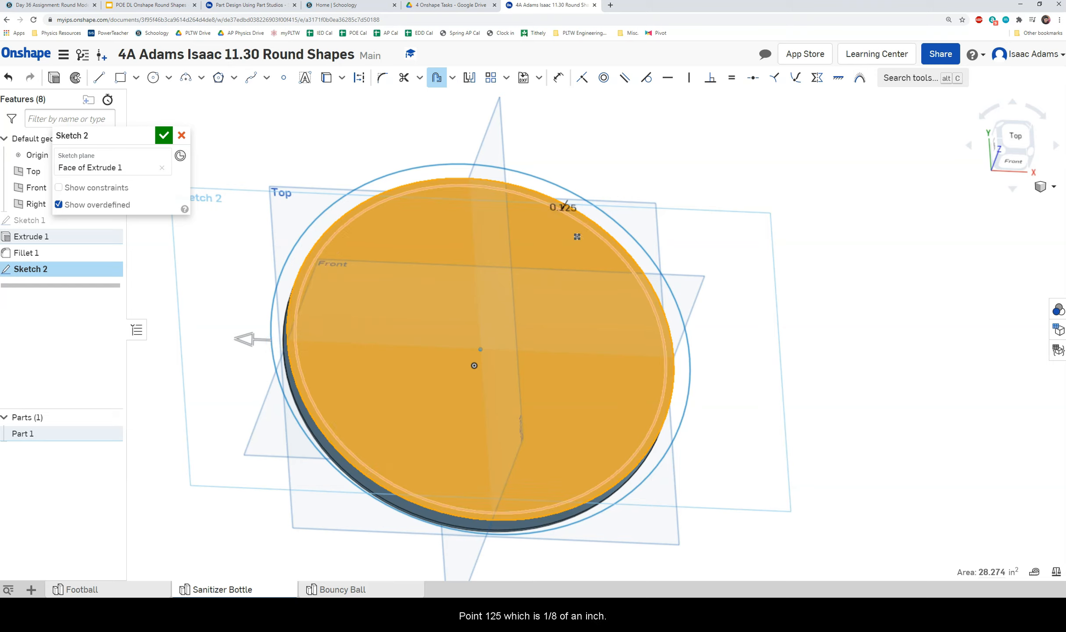
{"action": "left_click", "coordinate": [339, 277]}
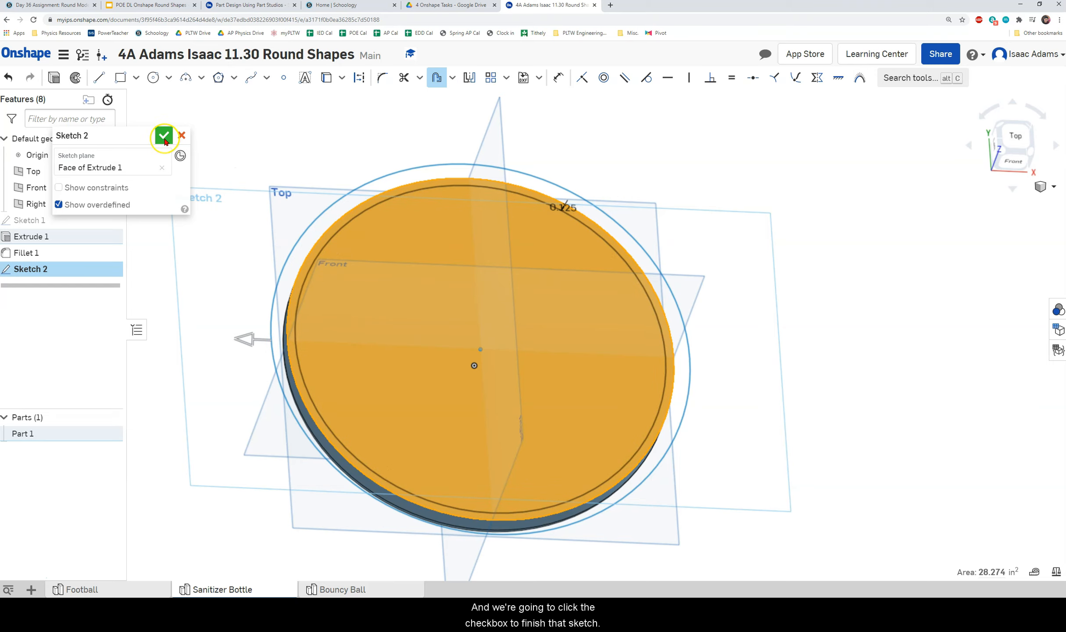
{"action": "left_click", "coordinate": [164, 140]}
Extrude the inset Sketch 2 circle 5 in with Add, joining a tall cylinder to the disc.
{"action": "mouse_move", "coordinate": [720, 255]}
{"action": "right_mouse_down"}
{"action": "mouse_move", "coordinate": [705, 260]}
{"action": "mouse_move", "coordinate": [699, 187]}
{"action": "mouse_move", "coordinate": [719, 248]}
{"action": "right_mouse_up"}
{"action": "left_click", "coordinate": [171, 194]}
{"action": "left_click", "coordinate": [109, 78]}
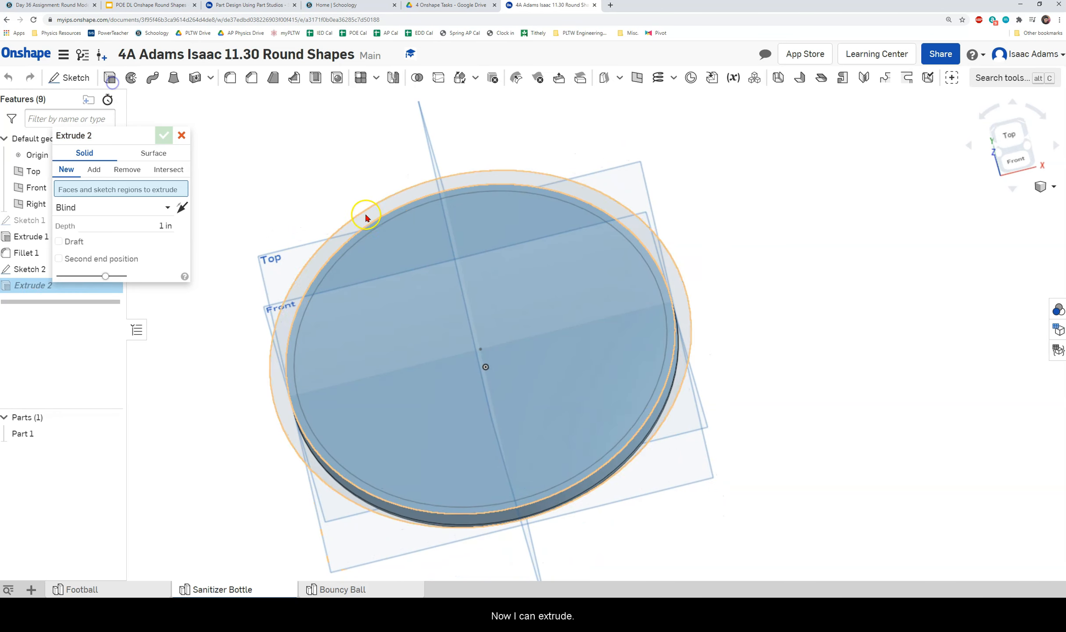
{"action": "left_click", "coordinate": [387, 235]}
{"action": "mouse_move", "coordinate": [466, 300]}
{"action": "right_mouse_down"}
{"action": "mouse_move", "coordinate": [467, 281]}
{"action": "mouse_move", "coordinate": [481, 318]}
{"action": "right_mouse_up"}
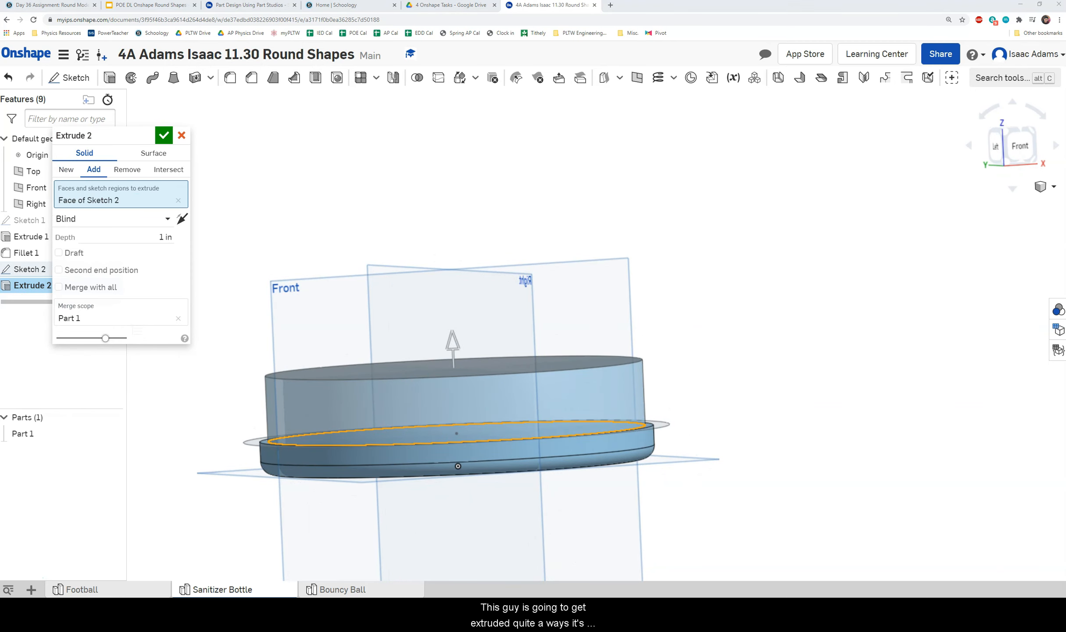
{"action": "left_click", "coordinate": [164, 236]}
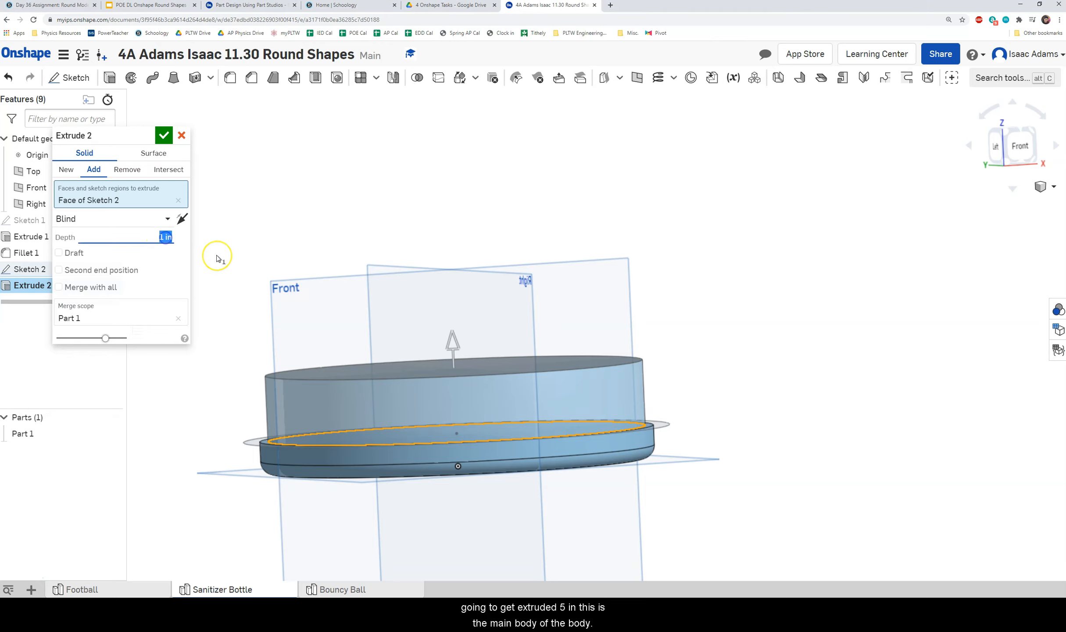
{"action": "left_click", "coordinate": [168, 136]}
{"action": "right_click_drag", "start_coordinate": [393, 238], "coordinate": [500, 298]}
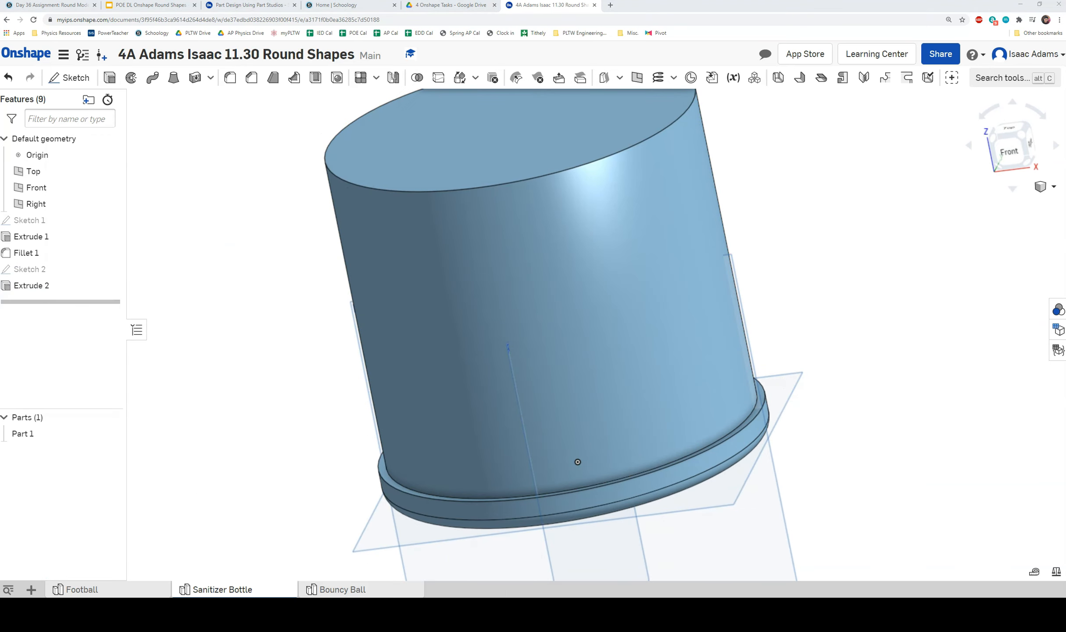
{"action": "middle_click_drag", "start_coordinate": [246, 265], "coordinate": [183, 333]}
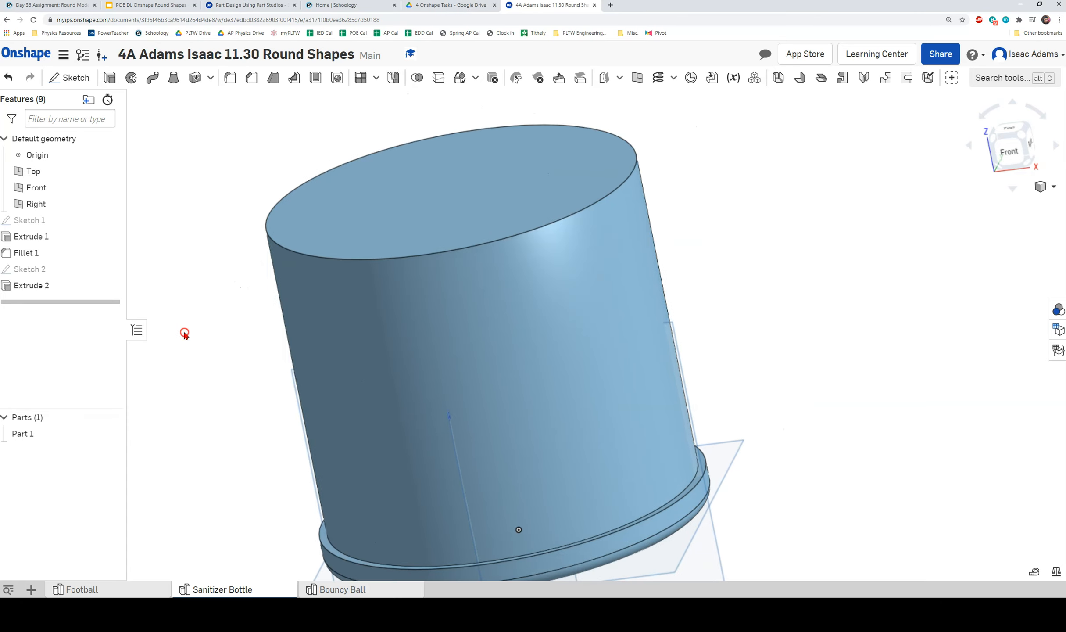
{"action": "scroll", "coordinate": [340, 327], "scroll_direction": "down", "scroll_amount": 2}
{"action": "right_click_drag", "start_coordinate": [399, 309], "coordinate": [406, 330]}
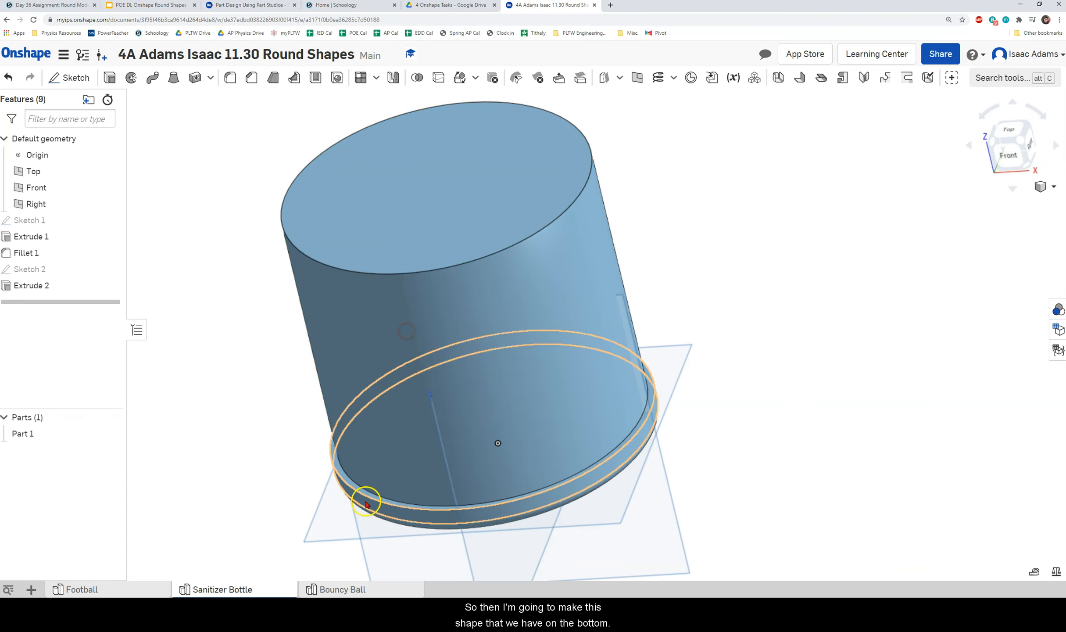
{"action": "right_click_drag", "start_coordinate": [447, 503], "coordinate": [428, 281]}
Start Sketch 3 on the cylinder's top face.
{"action": "right_click", "coordinate": [419, 270]}
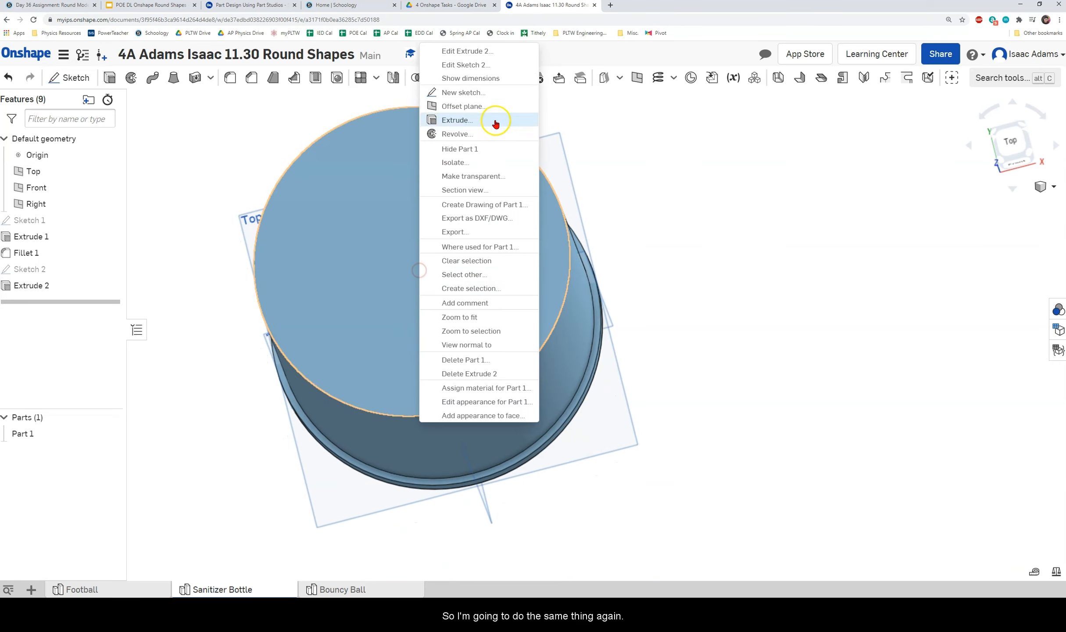
{"action": "left_click", "coordinate": [476, 92]}
{"action": "middle_click_drag", "start_coordinate": [421, 197], "coordinate": [443, 268]}
{"action": "right_click_drag", "start_coordinate": [434, 259], "coordinate": [451, 271]}
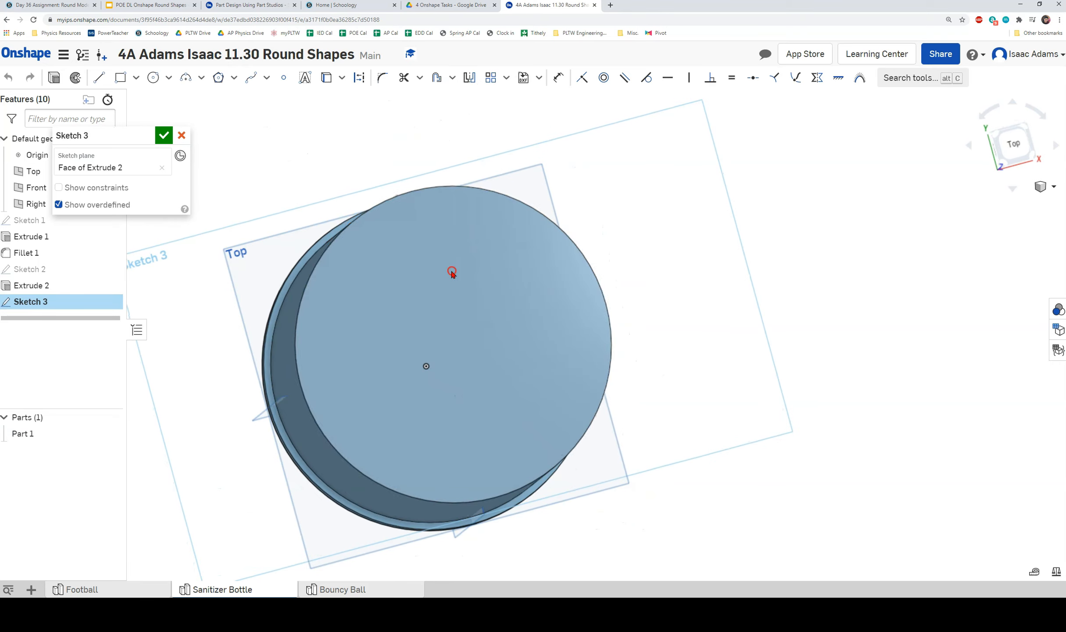
Offset the cylinder's top edge 1/8 in outward and finish Sketch 3.
{"action": "left_click", "coordinate": [439, 81]}
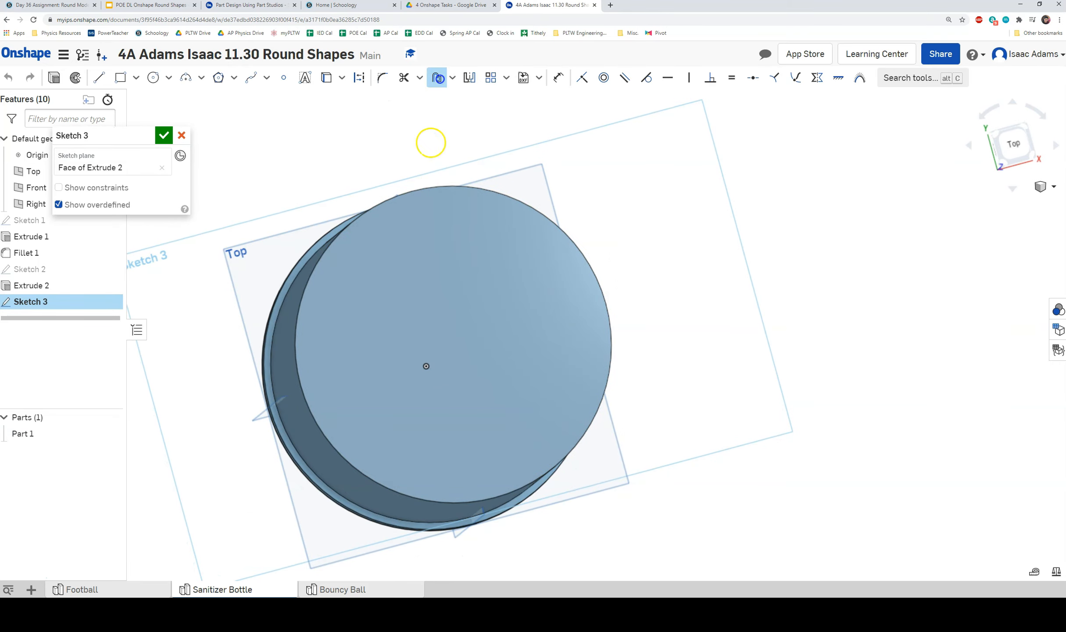
{"action": "left_click", "coordinate": [423, 186]}
{"action": "right_click_drag", "start_coordinate": [437, 237], "coordinate": [410, 283]}
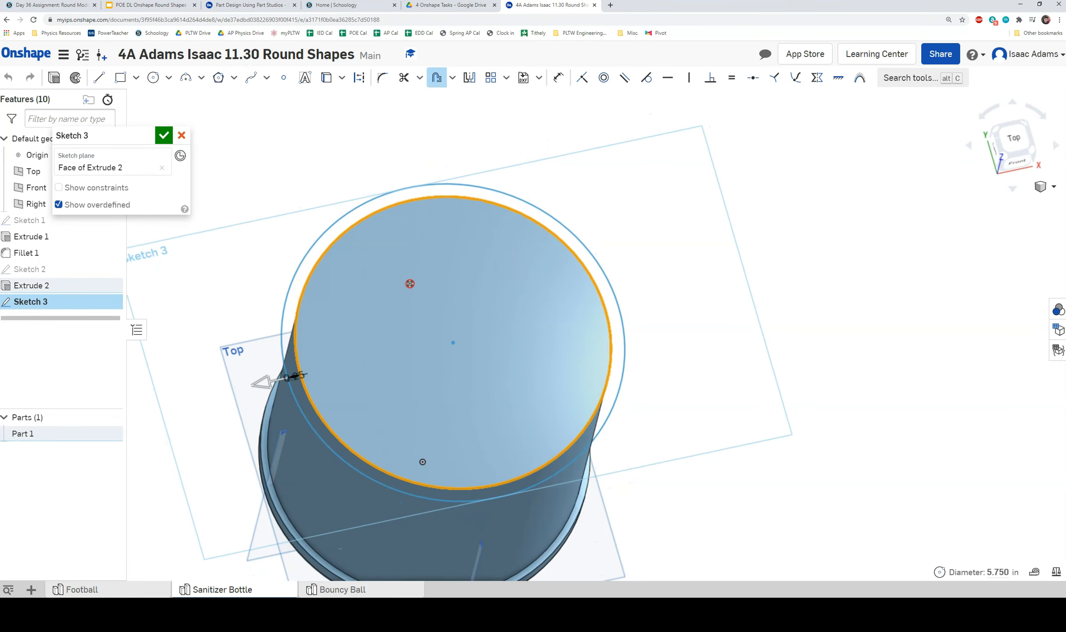
{"action": "left_click", "coordinate": [297, 376]}
{"action": "right_click_drag", "start_coordinate": [364, 364], "coordinate": [376, 335]}
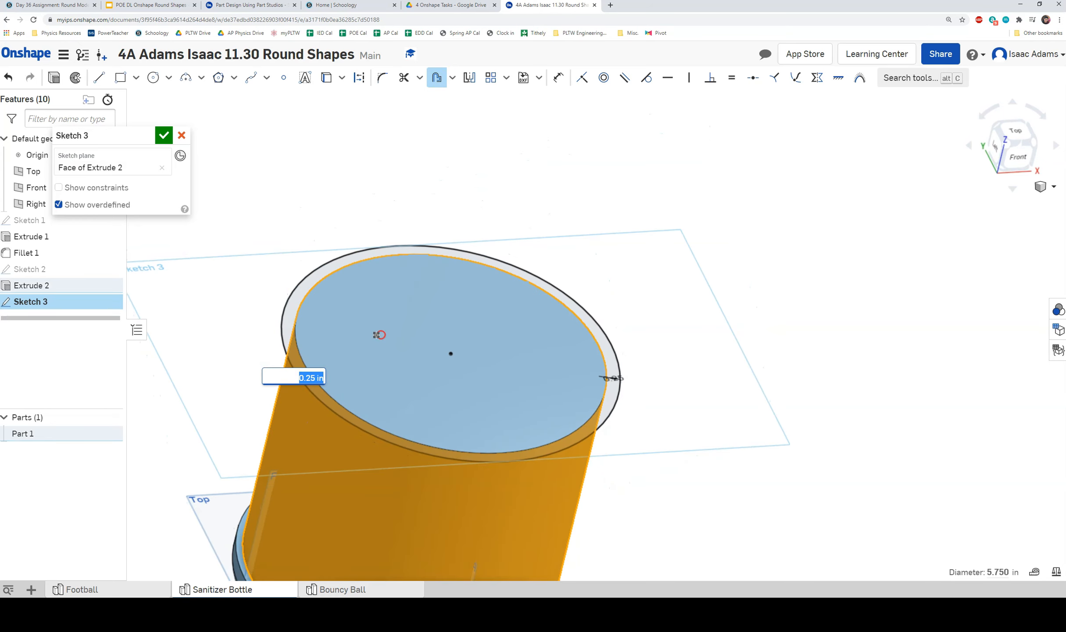
{"action": "type", "text": "1/8"}
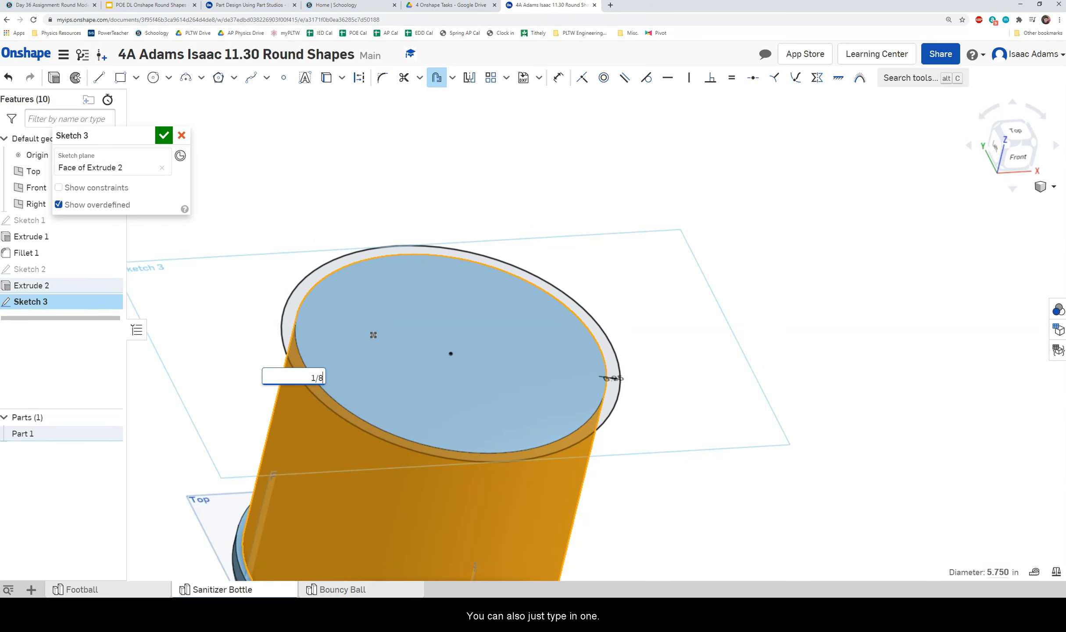
{"action": "left_click", "coordinate": [163, 135]}
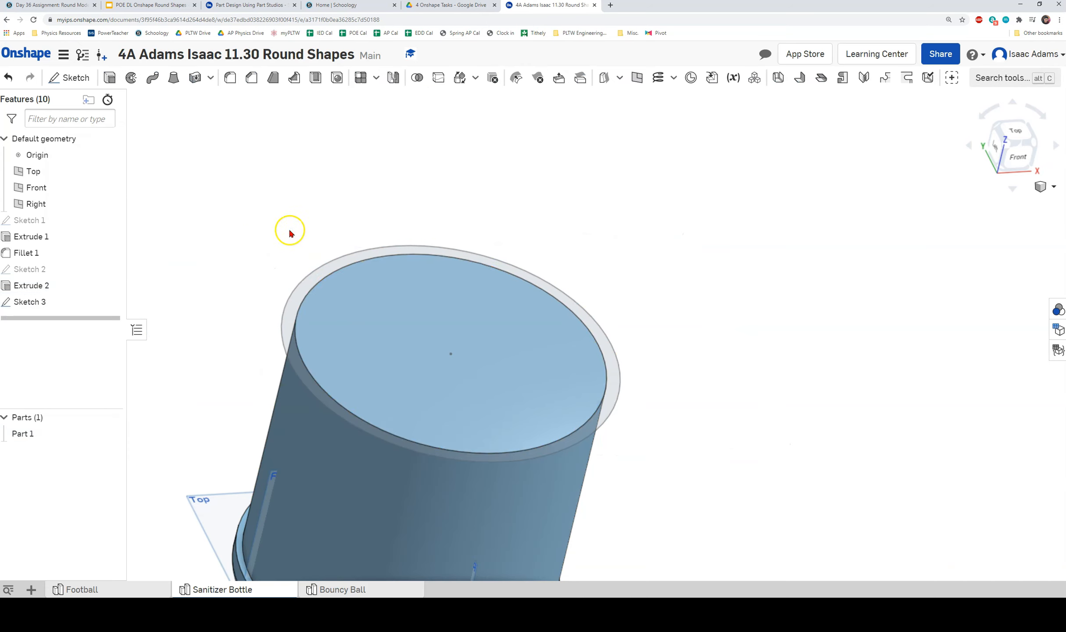
{"action": "right_click_drag", "start_coordinate": [484, 295], "coordinate": [484, 291]}
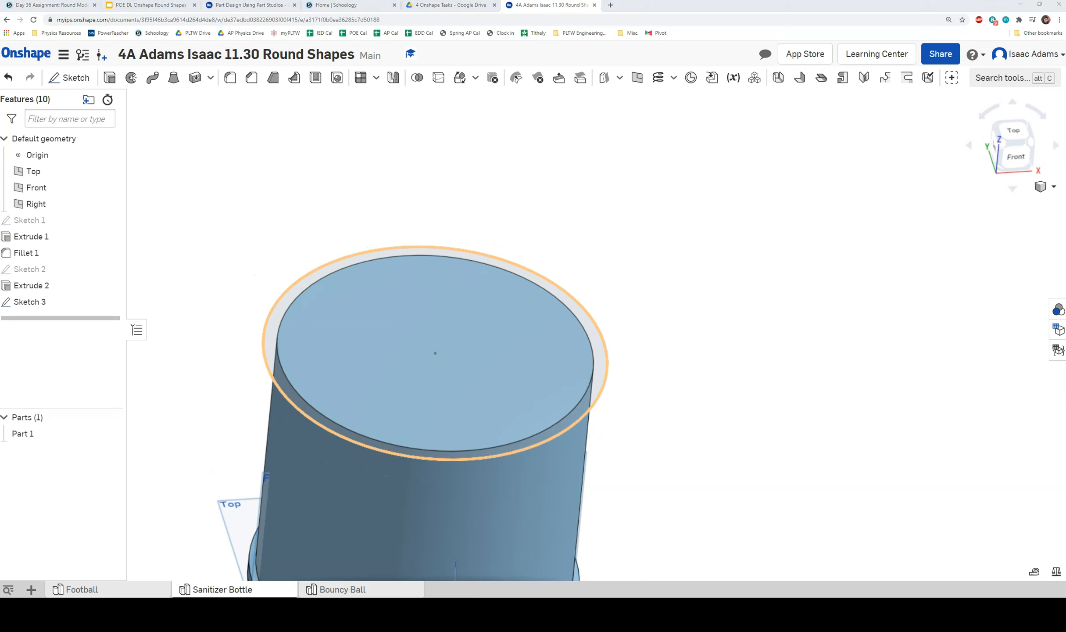
Extrude the outer ring and inner circle of Sketch 3 0.5 in with Add.
{"action": "left_click", "coordinate": [112, 80]}
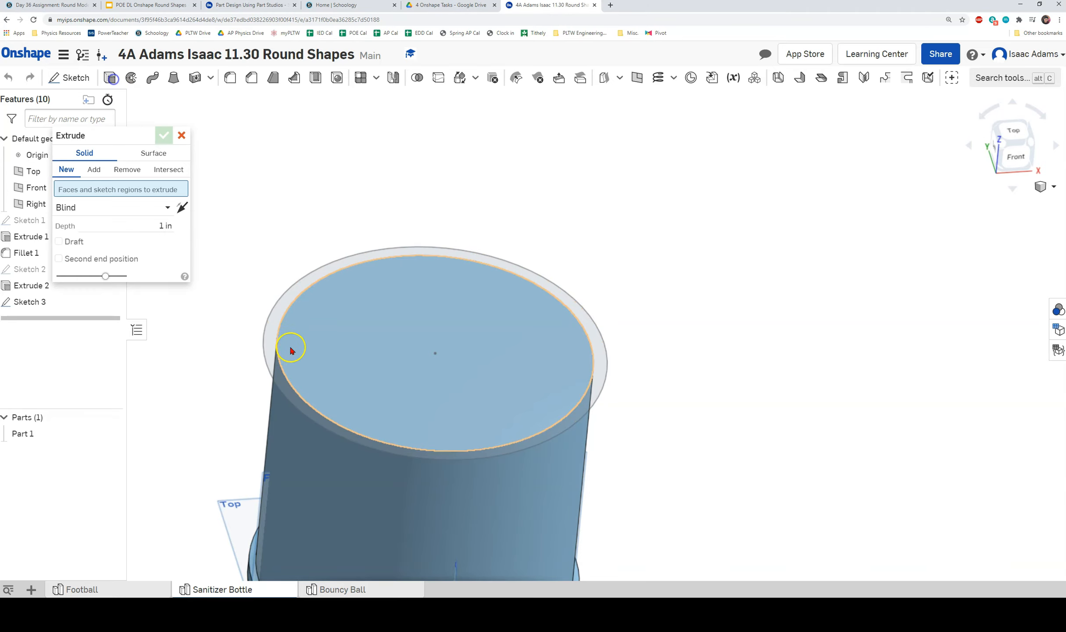
{"action": "left_click", "coordinate": [279, 310]}
{"action": "left_click", "coordinate": [363, 335]}
{"action": "mouse_move", "coordinate": [373, 365]}
{"action": "right_mouse_down"}
{"action": "mouse_move", "coordinate": [397, 336]}
{"action": "mouse_move", "coordinate": [388, 365]}
{"action": "right_mouse_up"}
{"action": "left_click", "coordinate": [155, 248]}
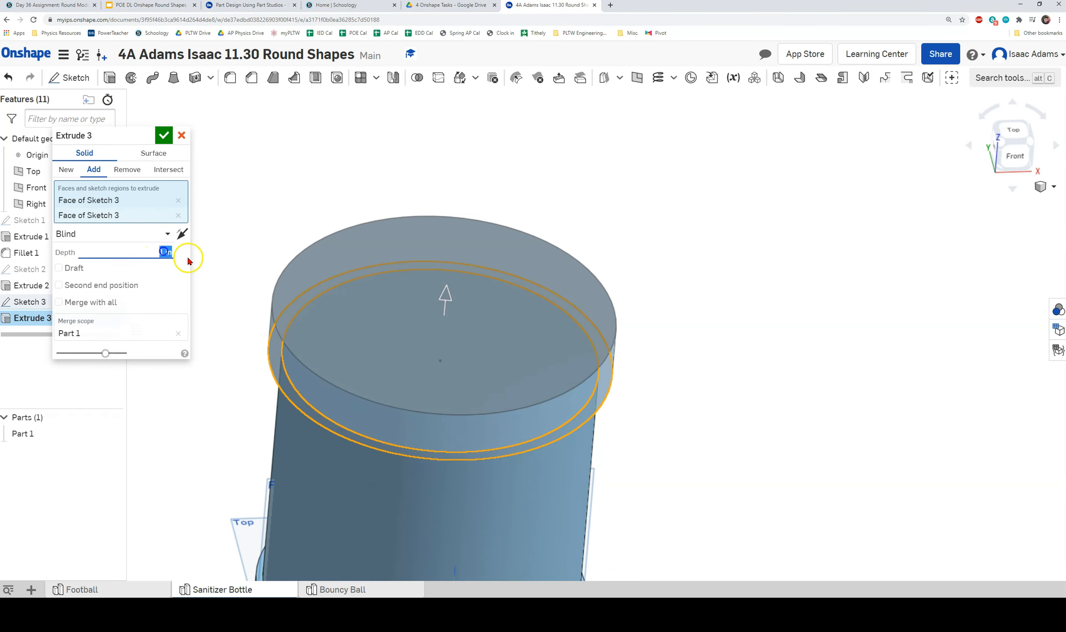
{"action": "type", "text": ".5"}
{"action": "left_click", "coordinate": [164, 135]}
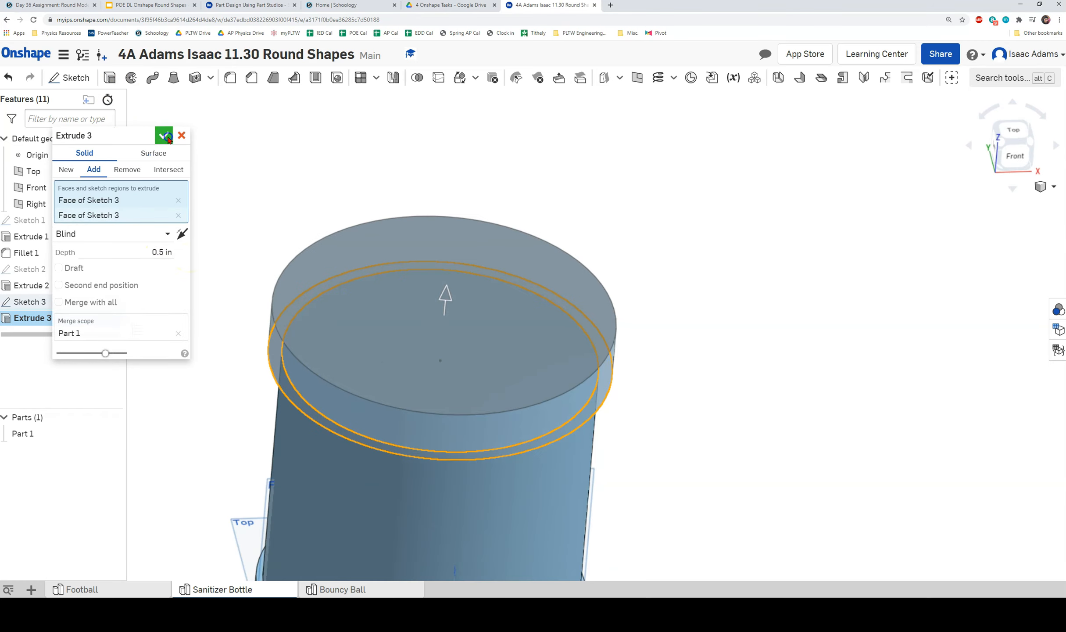
{"action": "right_click_drag", "start_coordinate": [402, 463], "coordinate": [518, 307]}
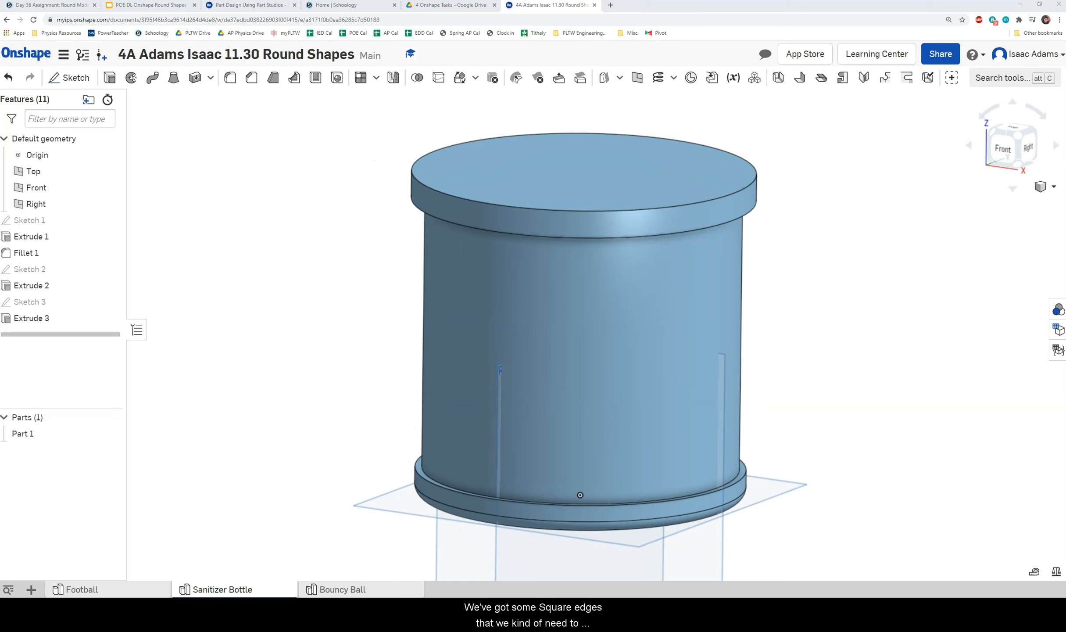
Start a fillet on the inner edges at the bottom rim and under the top disc.
{"action": "right_click_drag", "start_coordinate": [311, 298], "coordinate": [341, 279]}
{"action": "right_click_drag", "start_coordinate": [291, 206], "coordinate": [287, 216]}
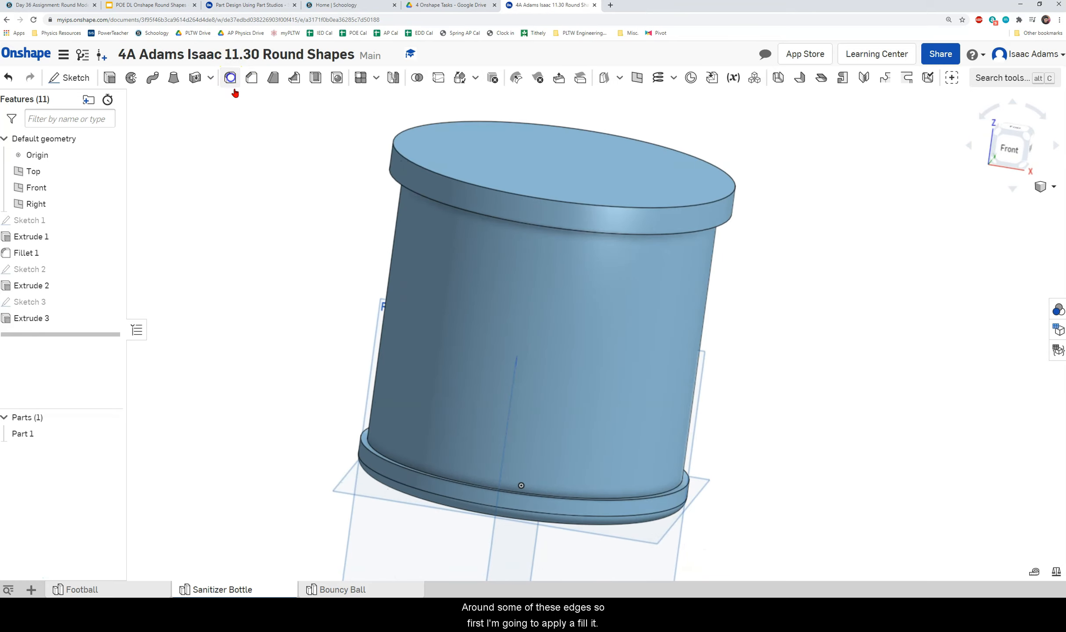
{"action": "left_click", "coordinate": [231, 83]}
{"action": "right_click_drag", "start_coordinate": [301, 287], "coordinate": [302, 310]}
{"action": "scroll", "coordinate": [355, 343], "scroll_direction": "up", "scroll_amount": 2}
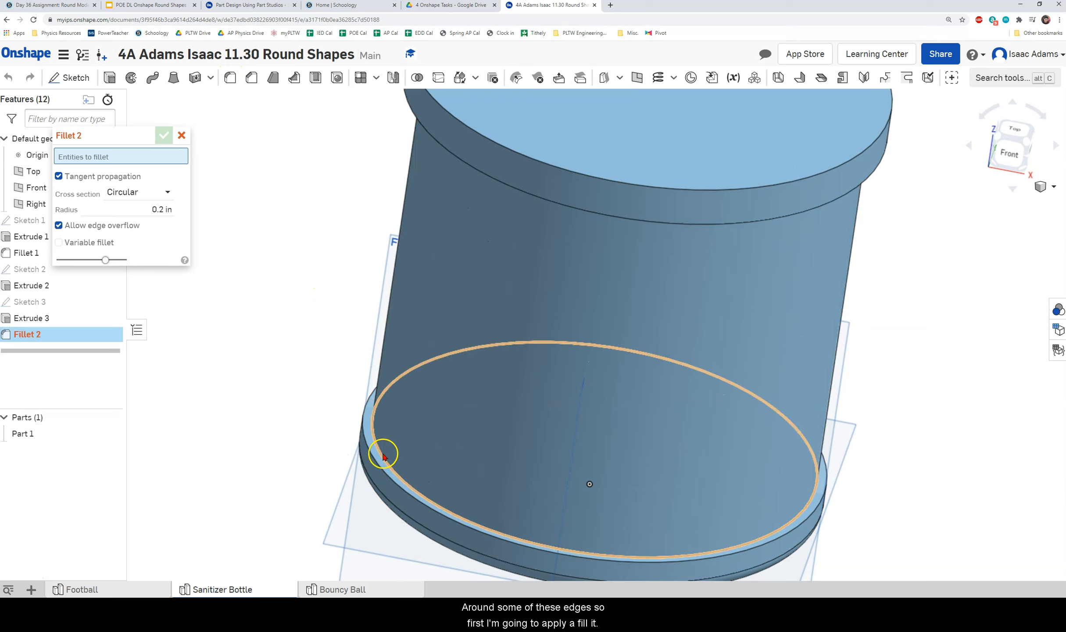
{"action": "left_click", "coordinate": [380, 454]}
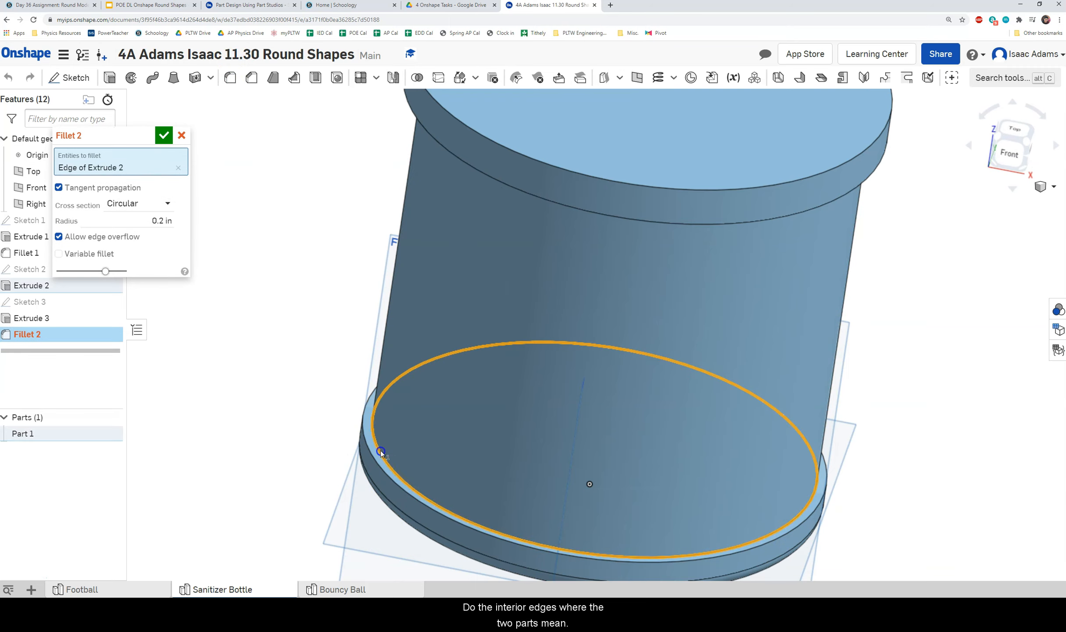
{"action": "right_click_drag", "start_coordinate": [428, 460], "coordinate": [440, 379]}
{"action": "left_click", "coordinate": [363, 284]}
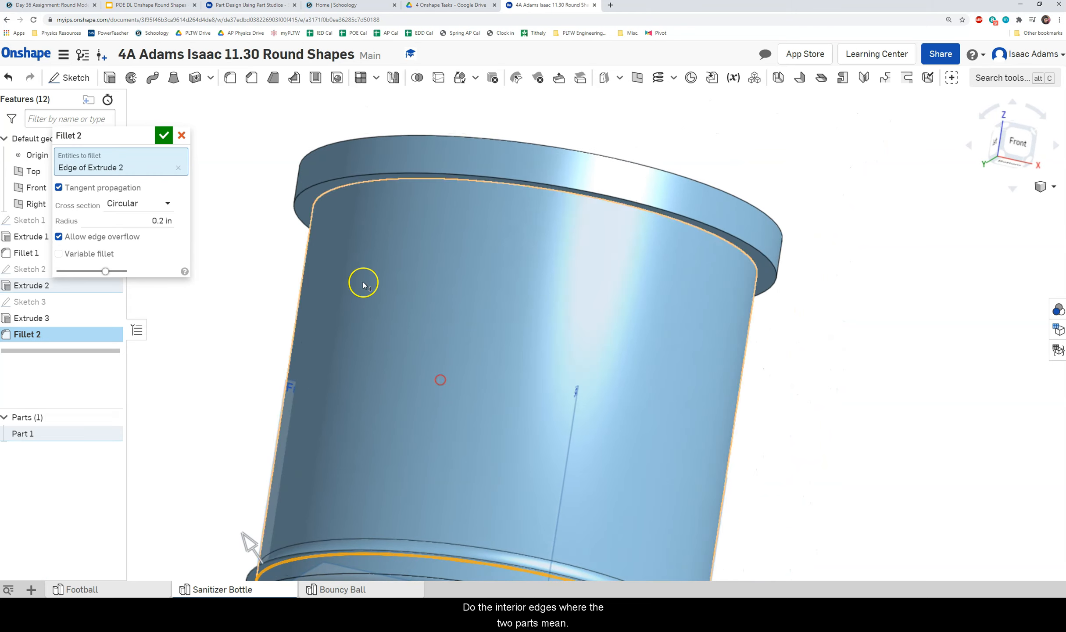
{"action": "left_click", "coordinate": [354, 185]}
{"action": "right_click_drag", "start_coordinate": [409, 257], "coordinate": [421, 294]}
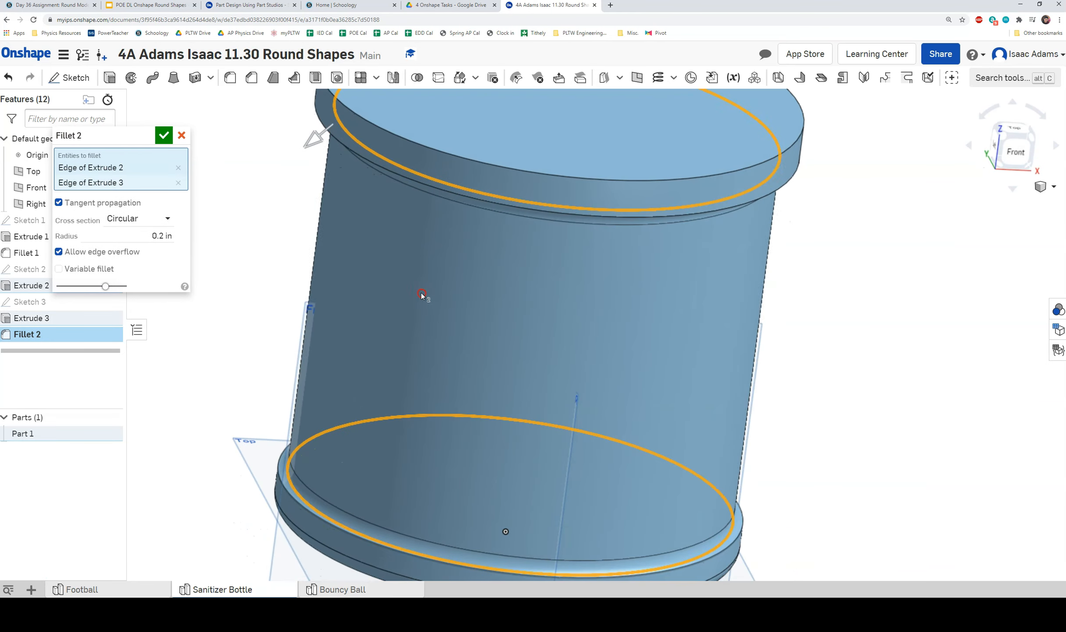
Set the fillet radius to 0.1 in and confirm Fillet 2.
{"action": "left_click", "coordinate": [161, 237]}
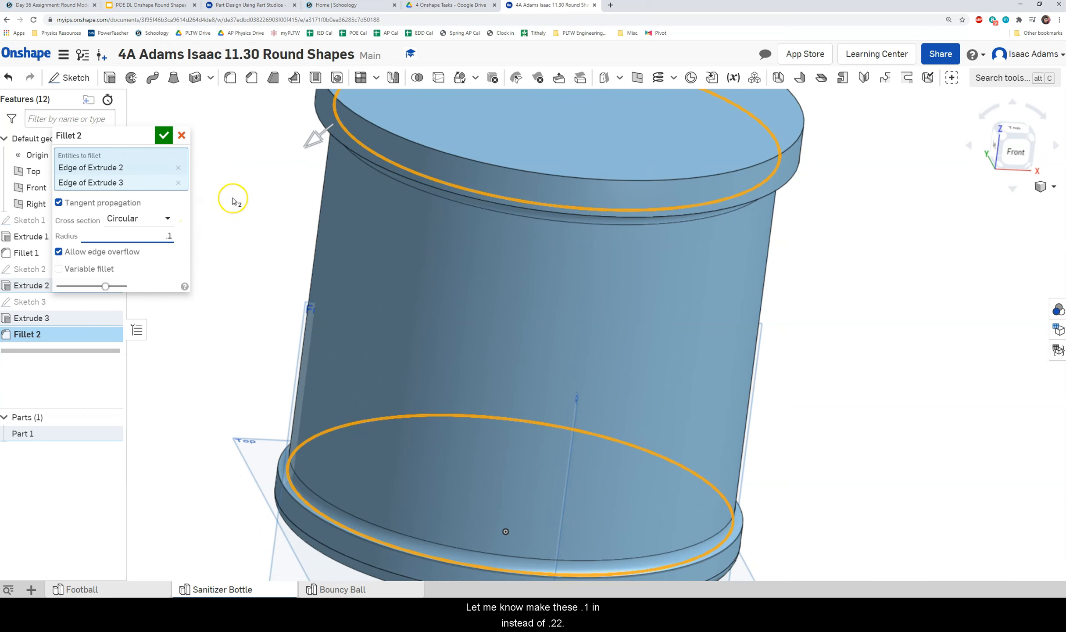
{"action": "mouse_move", "coordinate": [238, 284]}
{"action": "right_mouse_down"}
{"action": "mouse_move", "coordinate": [255, 279]}
{"action": "mouse_move", "coordinate": [269, 297]}
{"action": "mouse_move", "coordinate": [259, 288]}
{"action": "right_mouse_up"}
{"action": "left_click", "coordinate": [164, 136]}
{"action": "scroll", "coordinate": [300, 333], "scroll_direction": "up", "scroll_amount": 8}
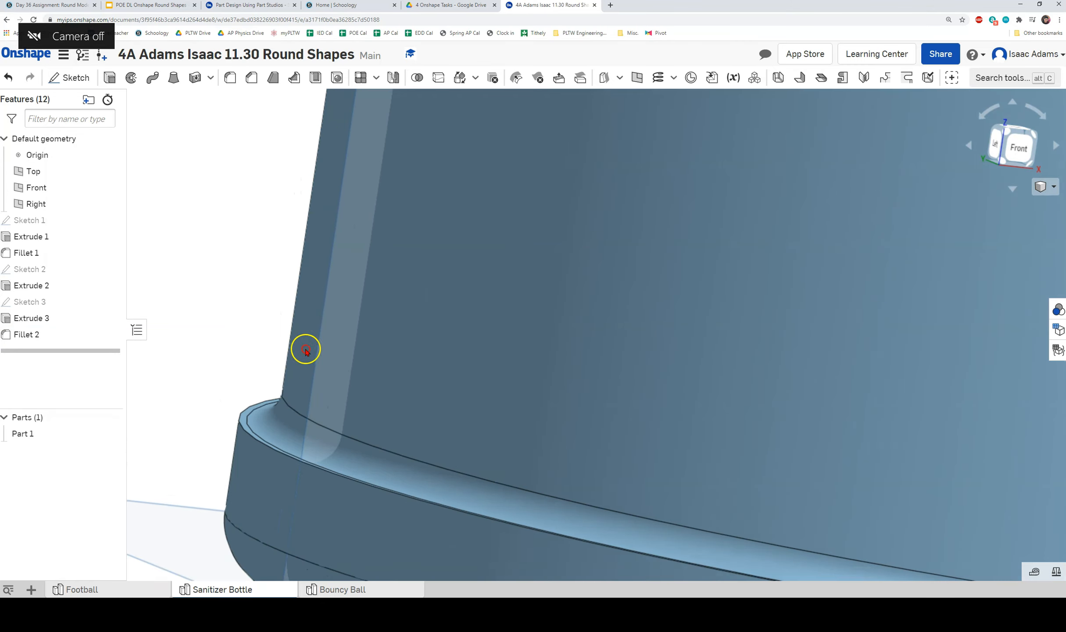
{"action": "middle_click_drag", "start_coordinate": [305, 350], "coordinate": [309, 328]}
{"action": "mouse_move", "coordinate": [310, 329]}
{"action": "right_mouse_down"}
{"action": "mouse_move", "coordinate": [312, 314]}
{"action": "mouse_move", "coordinate": [302, 321]}
{"action": "mouse_move", "coordinate": [311, 326]}
{"action": "right_mouse_up"}
{"action": "scroll", "coordinate": [311, 326], "scroll_direction": "down", "scroll_amount": 8}
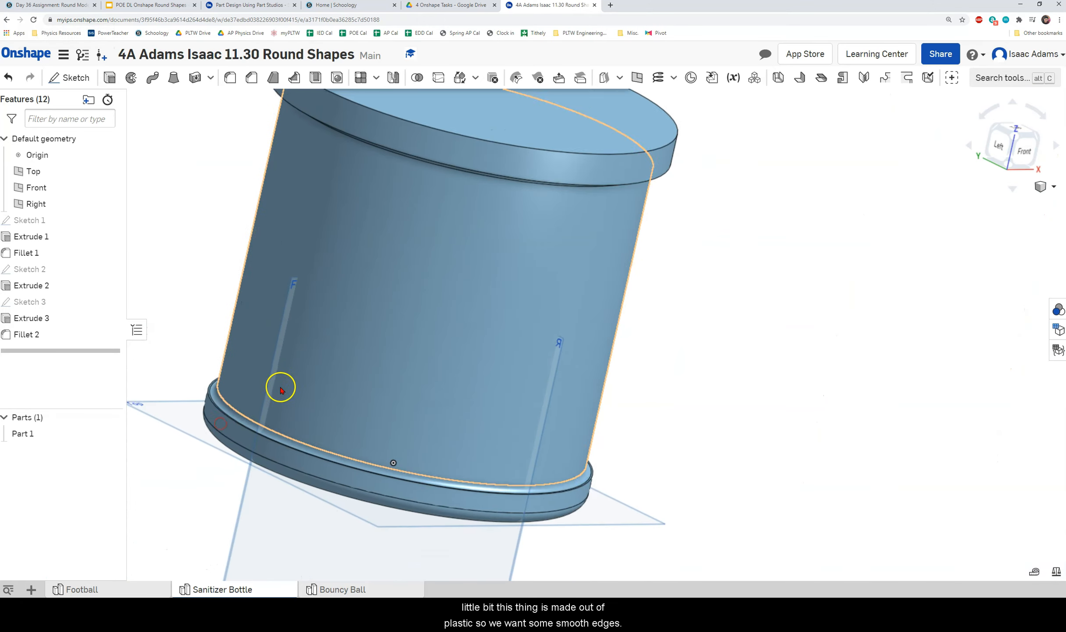
{"action": "scroll", "coordinate": [281, 389], "scroll_direction": "down", "scroll_amount": 3}
{"action": "right_click_drag", "start_coordinate": [278, 431], "coordinate": [374, 397]}
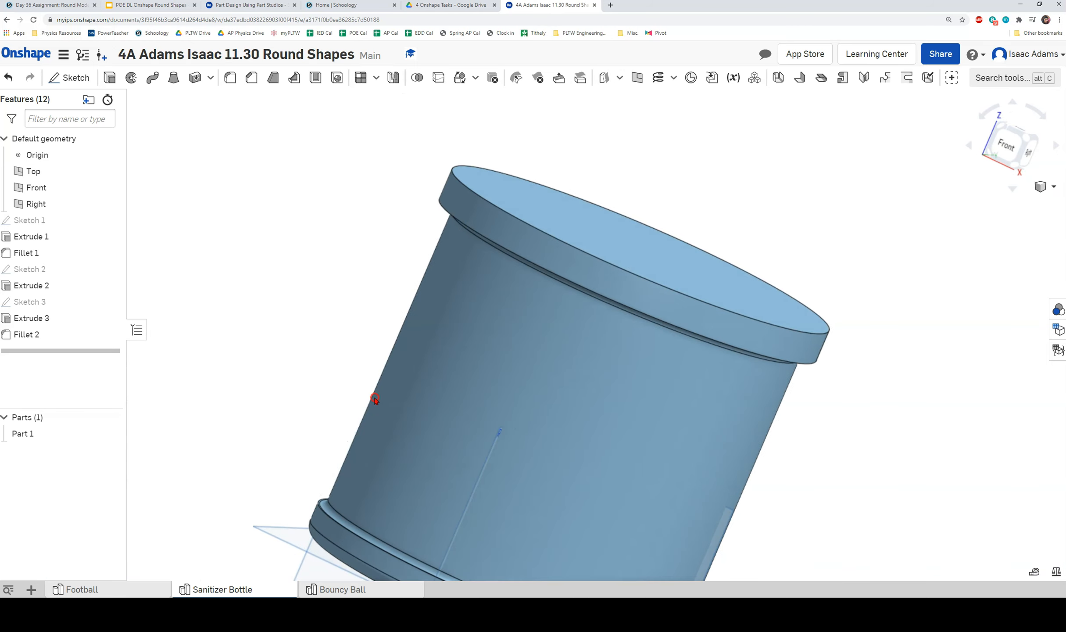
Fillet the outer edges of the top disc and bottom rim as Fillet 3.
{"action": "left_click", "coordinate": [230, 78]}
{"action": "right_click_drag", "start_coordinate": [335, 247], "coordinate": [405, 233]}
{"action": "left_click", "coordinate": [408, 231]}
{"action": "right_click_drag", "start_coordinate": [281, 389], "coordinate": [317, 492]}
{"action": "left_click", "coordinate": [305, 476]}
{"action": "left_click", "coordinate": [165, 137]}
Snap to the front view, then orbit to look down on the bottle's top face.
{"action": "right_click_drag", "start_coordinate": [285, 230], "coordinate": [265, 254]}
{"action": "scroll", "coordinate": [432, 307], "scroll_direction": "up", "scroll_amount": 1}
{"action": "middle_click_drag", "start_coordinate": [434, 307], "coordinate": [442, 234]}
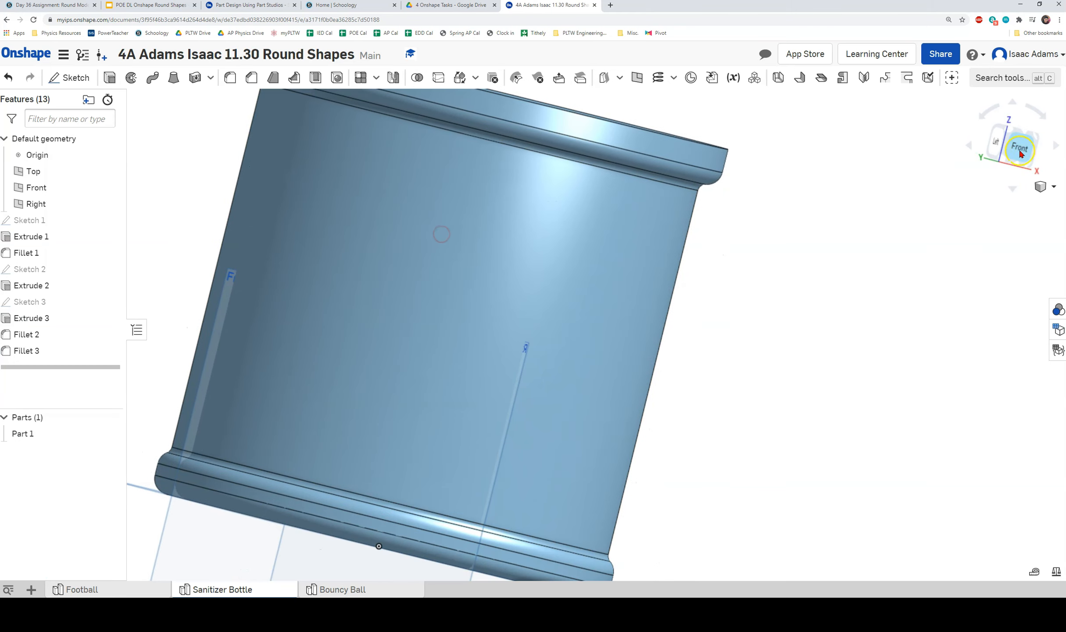
{"action": "left_click", "coordinate": [1019, 147]}
{"action": "mouse_move", "coordinate": [698, 318]}
{"action": "right_mouse_down"}
{"action": "mouse_move", "coordinate": [671, 333]}
{"action": "mouse_move", "coordinate": [697, 323]}
{"action": "right_mouse_up"}
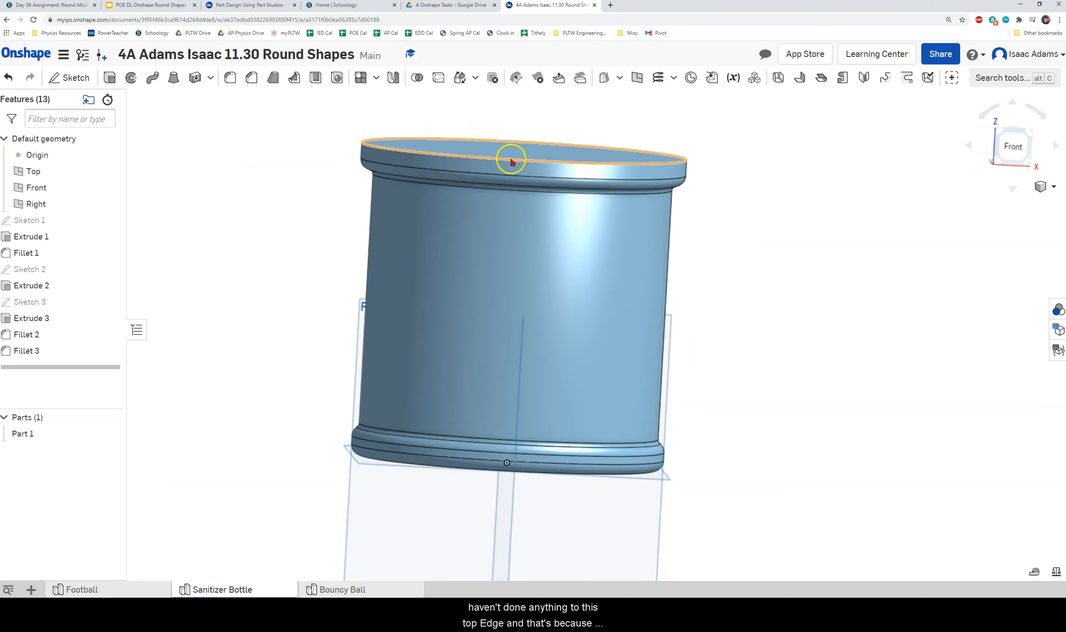
{"action": "right_click_drag", "start_coordinate": [511, 200], "coordinate": [577, 232]}
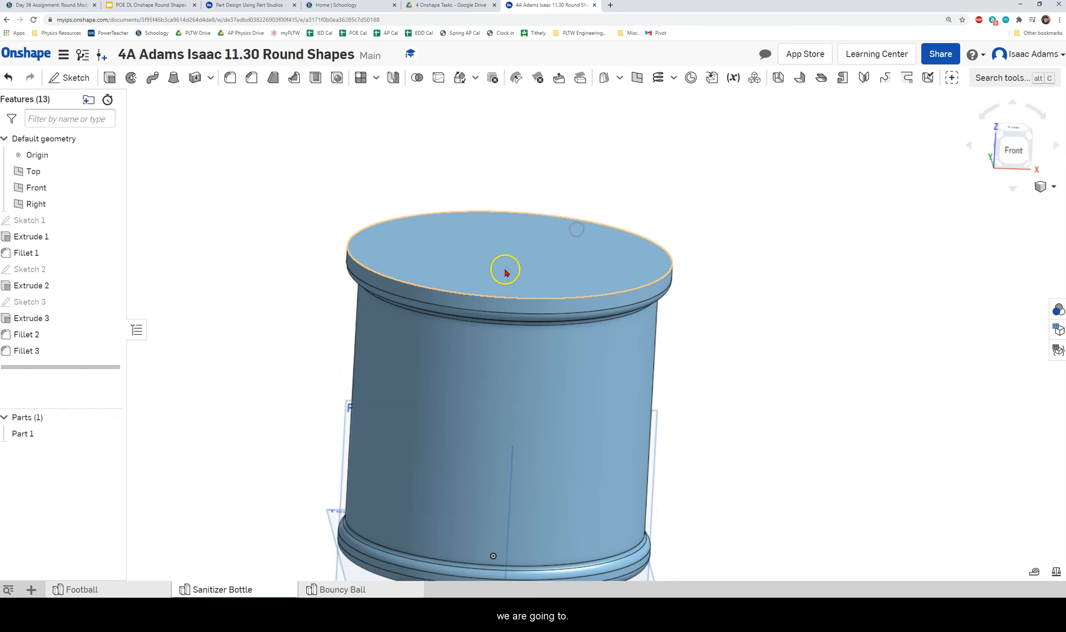
{"action": "scroll", "coordinate": [607, 250], "scroll_direction": "down", "scroll_amount": 3}
{"action": "middle_click_drag", "start_coordinate": [575, 251], "coordinate": [532, 279]}
{"action": "right_click_drag", "start_coordinate": [532, 279], "coordinate": [573, 300]}
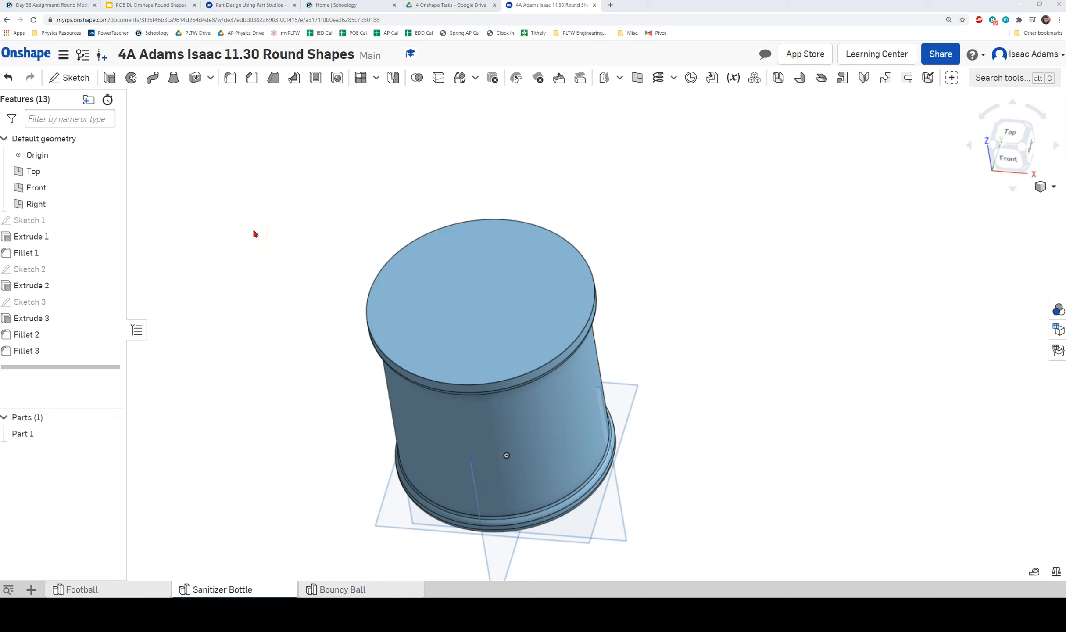
Create Plane 1 offset 3 in above the top face of Extrude 3.
{"action": "left_click", "coordinate": [277, 234]}
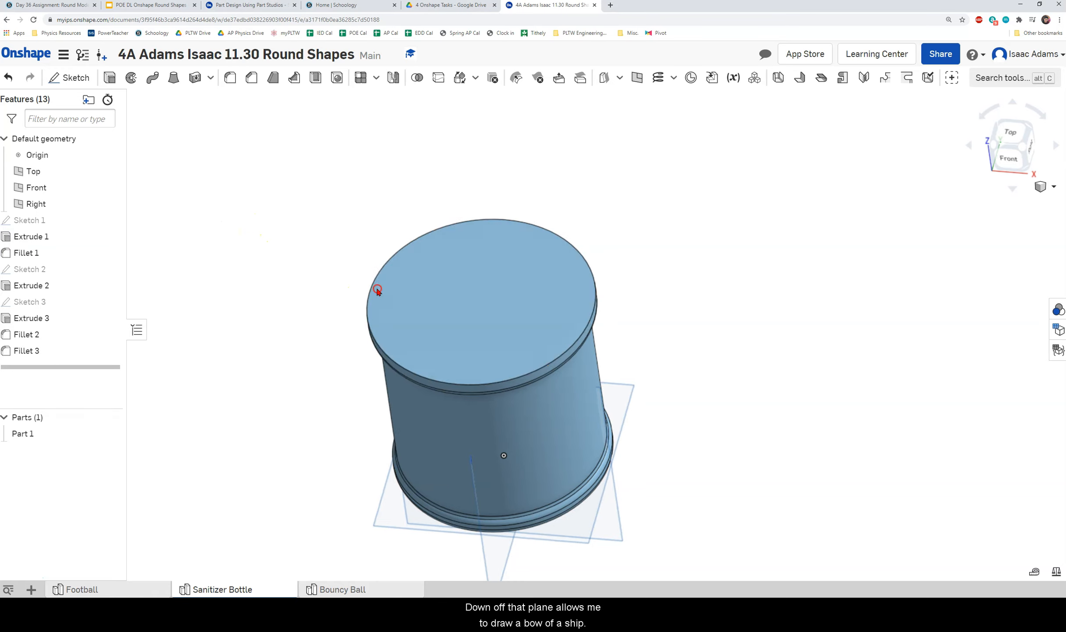
{"action": "right_click_drag", "start_coordinate": [375, 291], "coordinate": [388, 259]}
{"action": "middle_click_drag", "start_coordinate": [661, 226], "coordinate": [675, 255]}
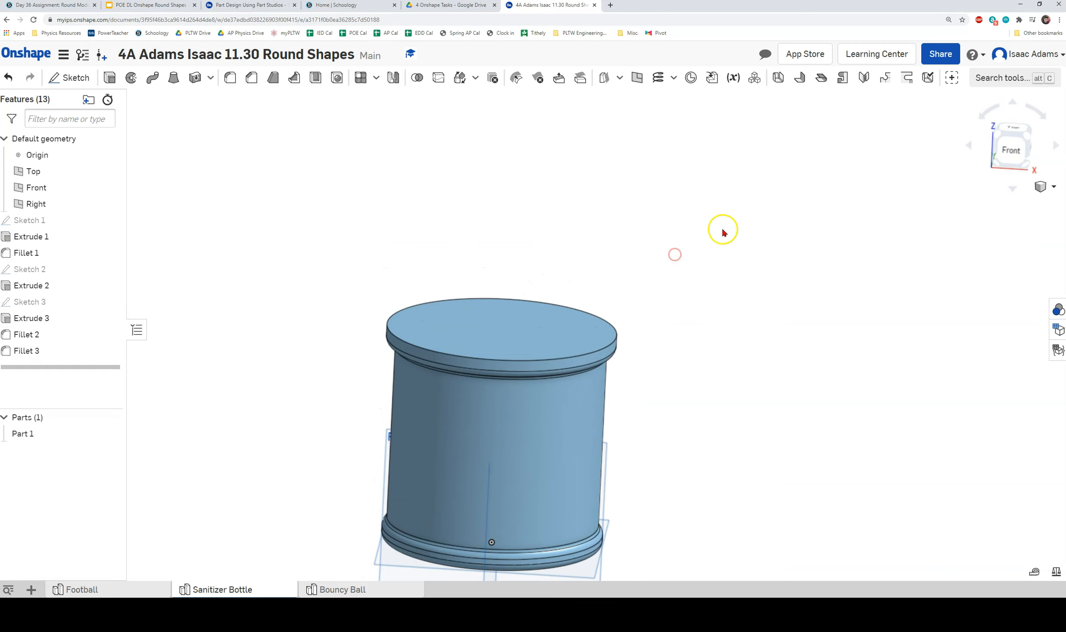
{"action": "left_click", "coordinate": [639, 80]}
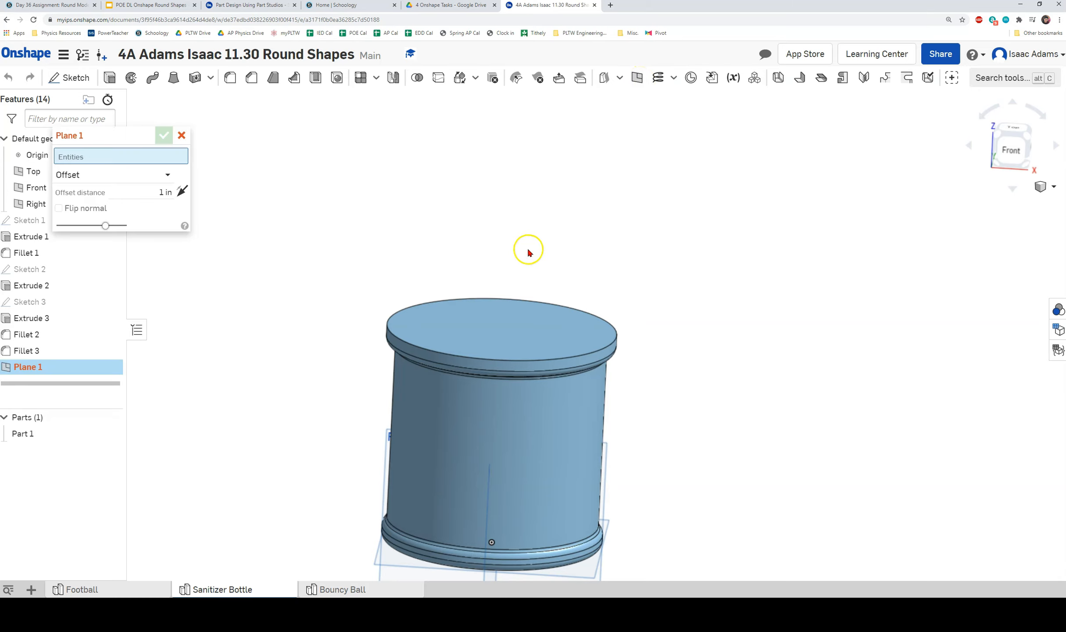
{"action": "right_click_drag", "start_coordinate": [701, 284], "coordinate": [606, 260]}
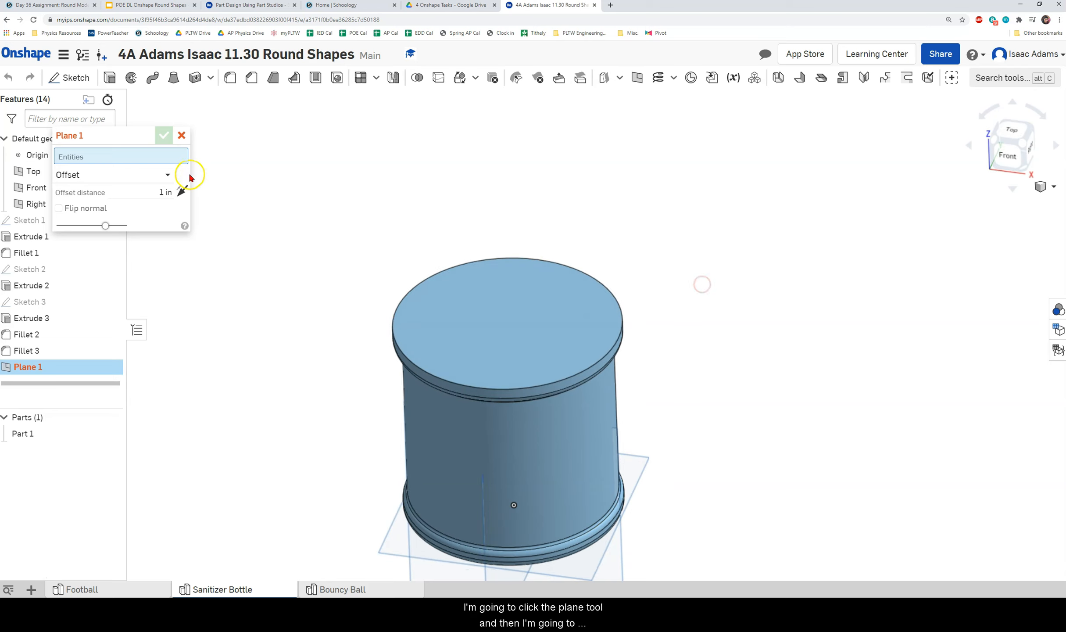
{"action": "left_click", "coordinate": [494, 334]}
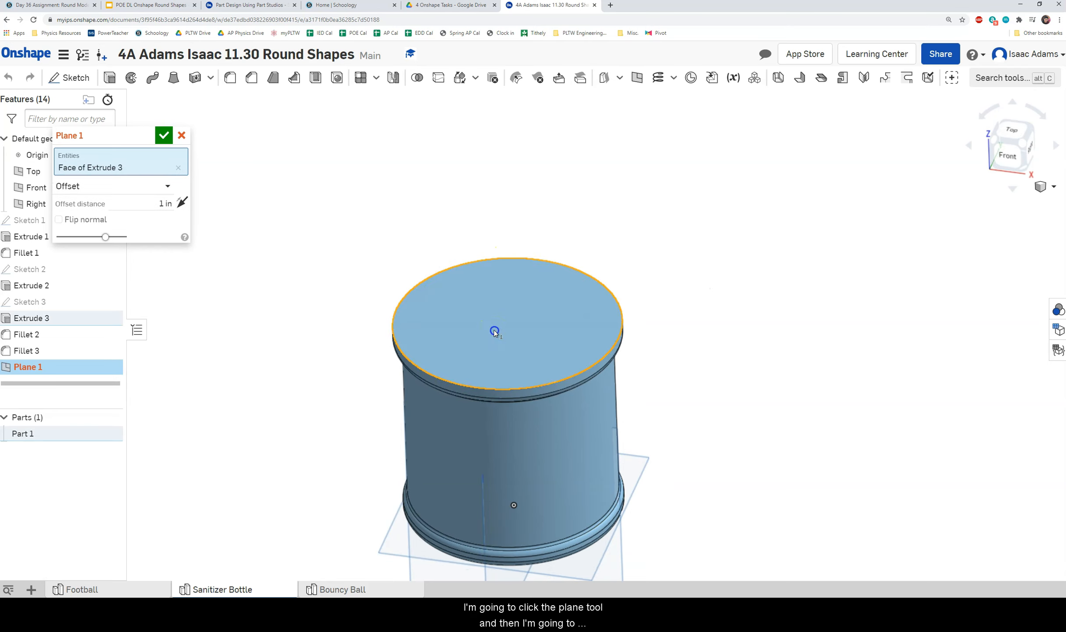
{"action": "right_click_drag", "start_coordinate": [692, 404], "coordinate": [659, 352]}
{"action": "right_click_drag", "start_coordinate": [549, 323], "coordinate": [552, 279]}
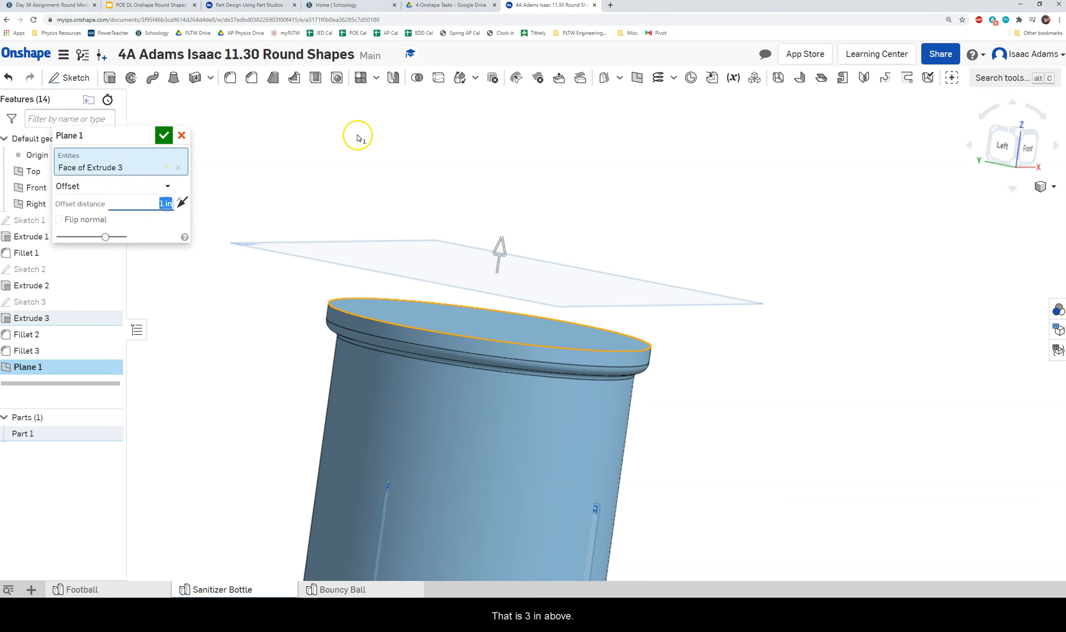
{"action": "left_click", "coordinate": [293, 133]}
{"action": "right_click_drag", "start_coordinate": [254, 160], "coordinate": [436, 340]}
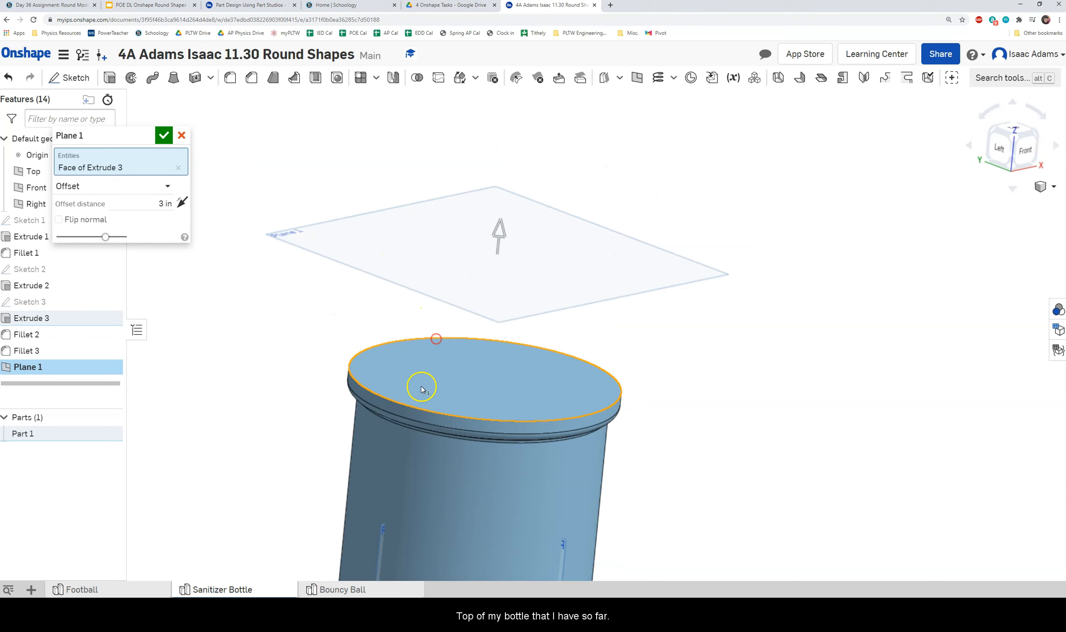
{"action": "left_click", "coordinate": [164, 137]}
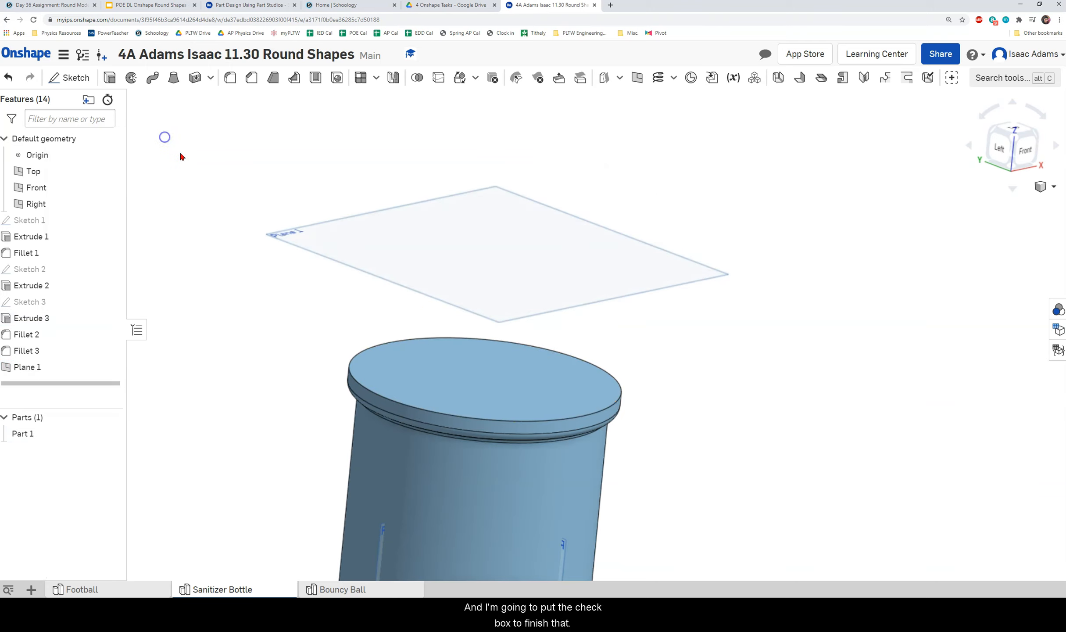
Start Sketch 4 on Plane 1, viewed straight from the top.
{"action": "right_click_drag", "start_coordinate": [467, 349], "coordinate": [433, 364]}
{"action": "left_click", "coordinate": [390, 284]}
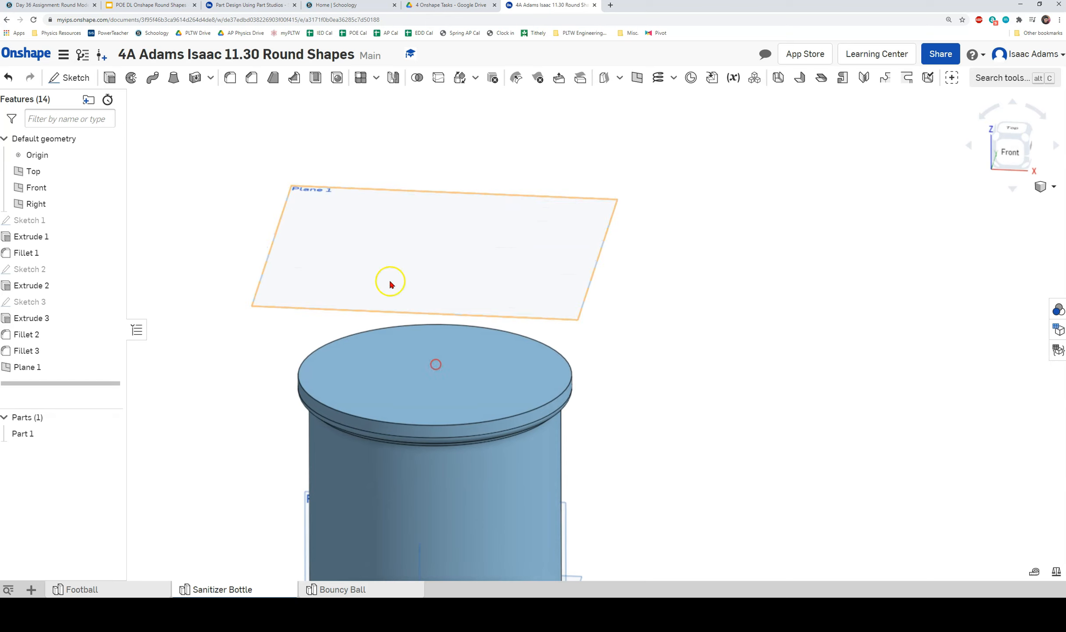
{"action": "right_click", "coordinate": [315, 208]}
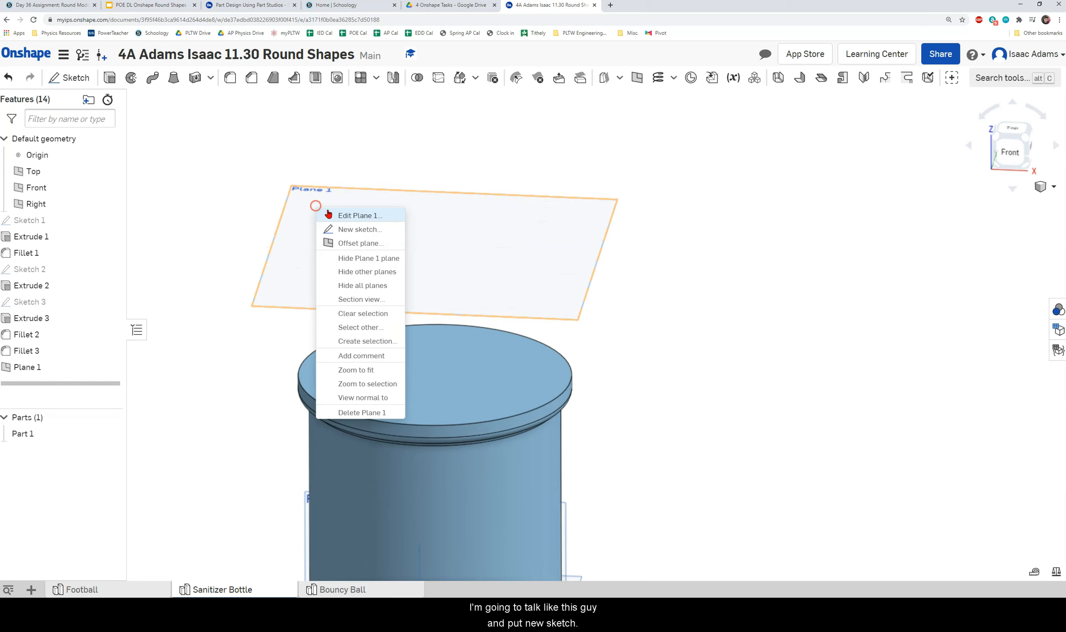
{"action": "left_click", "coordinate": [353, 230]}
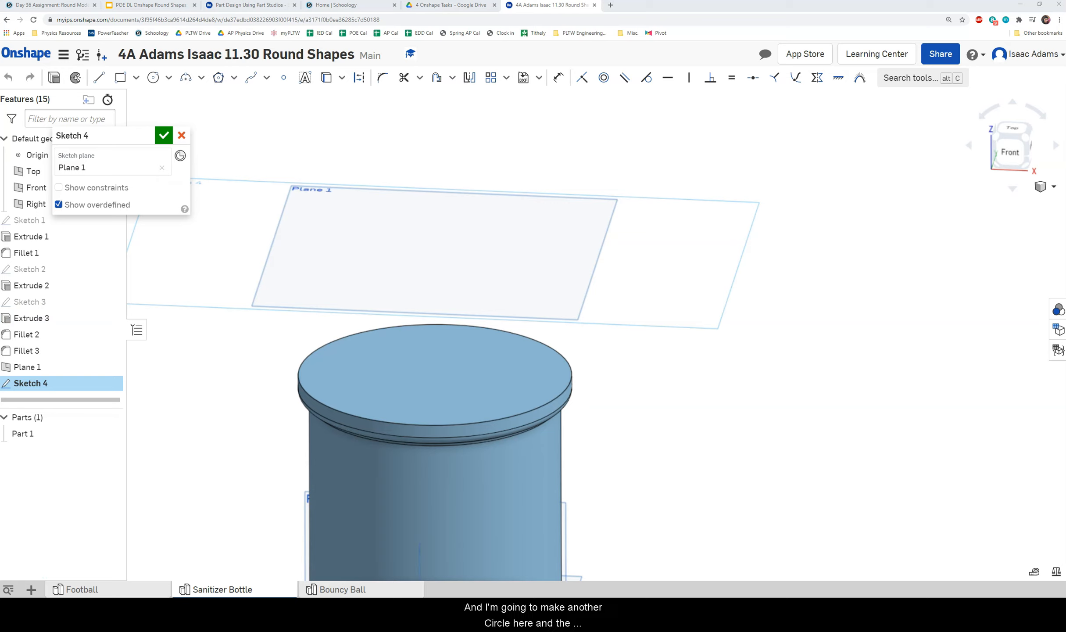
{"action": "left_click", "coordinate": [1011, 128]}
Draw a 2 in diameter circle centred on the origin and finish Sketch 4.
{"action": "left_click", "coordinate": [154, 78]}
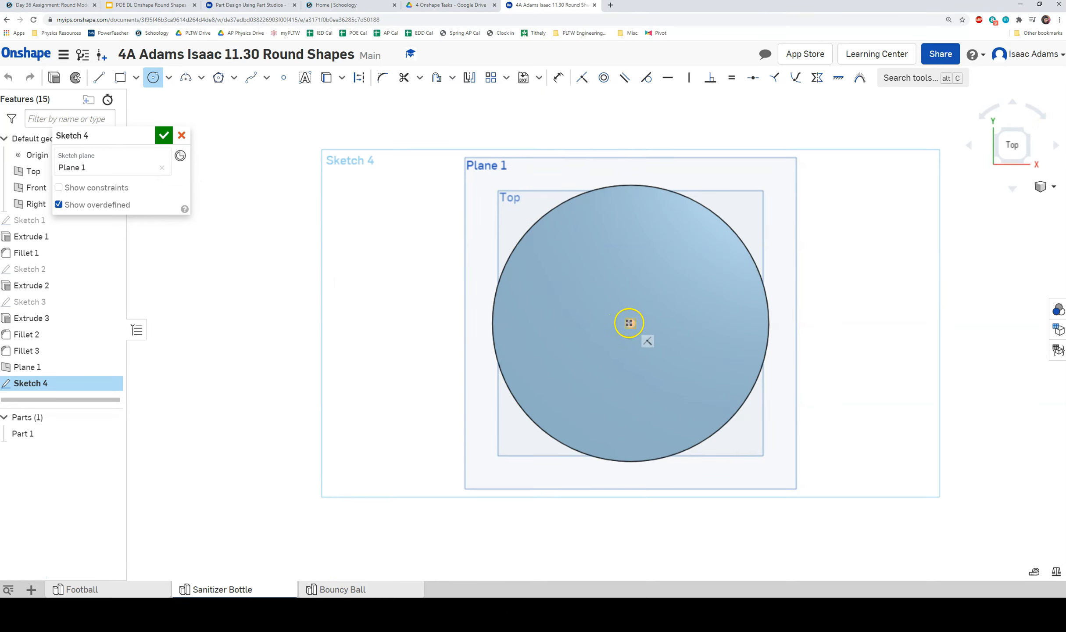
{"action": "left_click", "coordinate": [630, 323]}
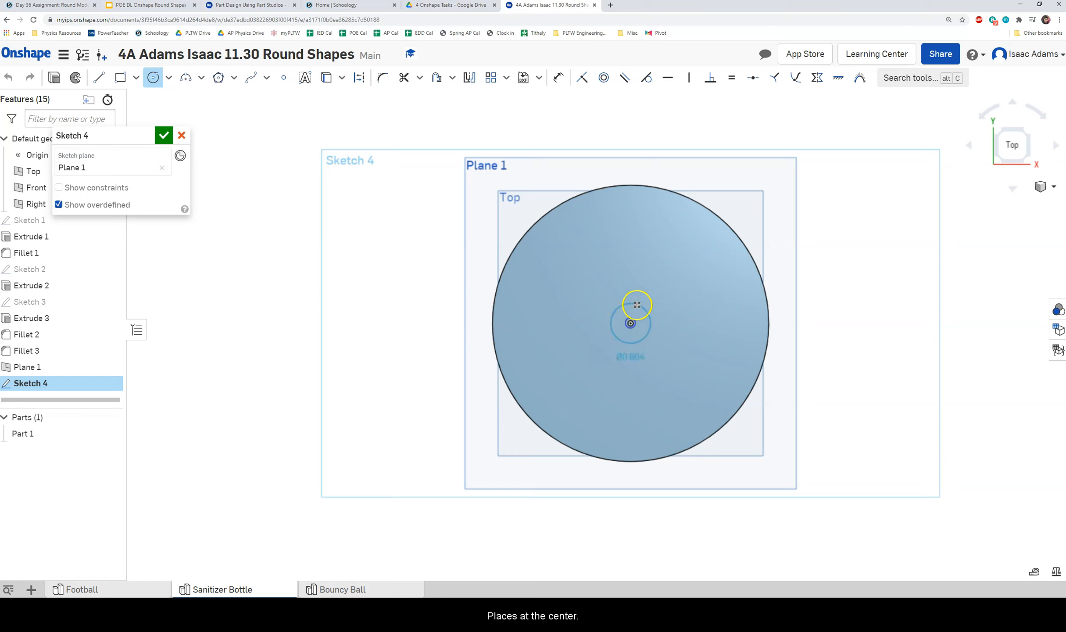
{"action": "left_click", "coordinate": [653, 284]}
{"action": "type", "text": "2"}
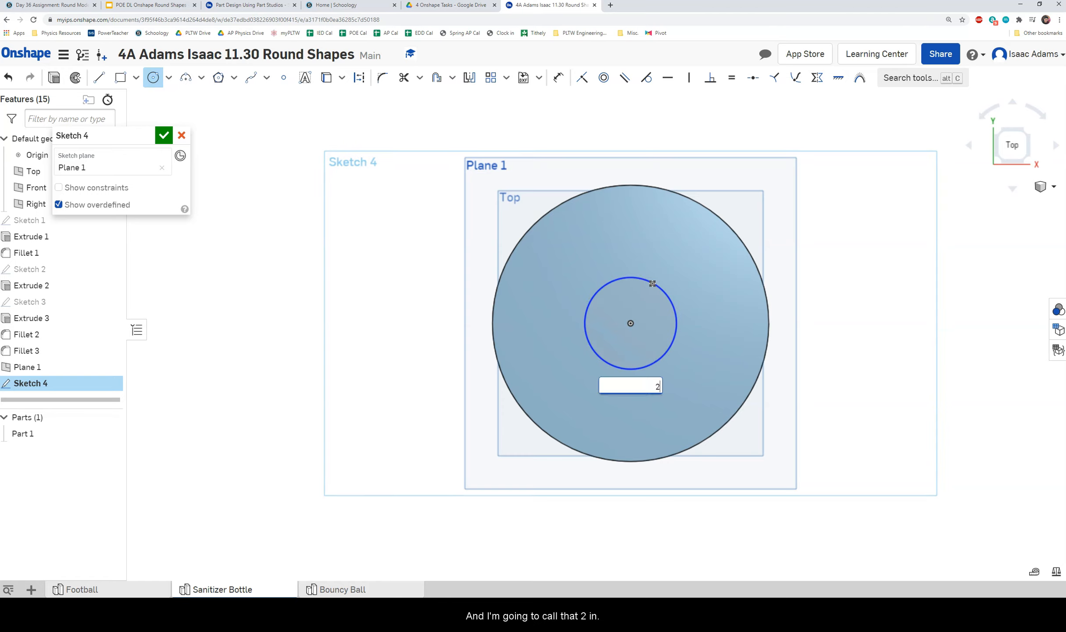
{"action": "key", "text": "Return"}
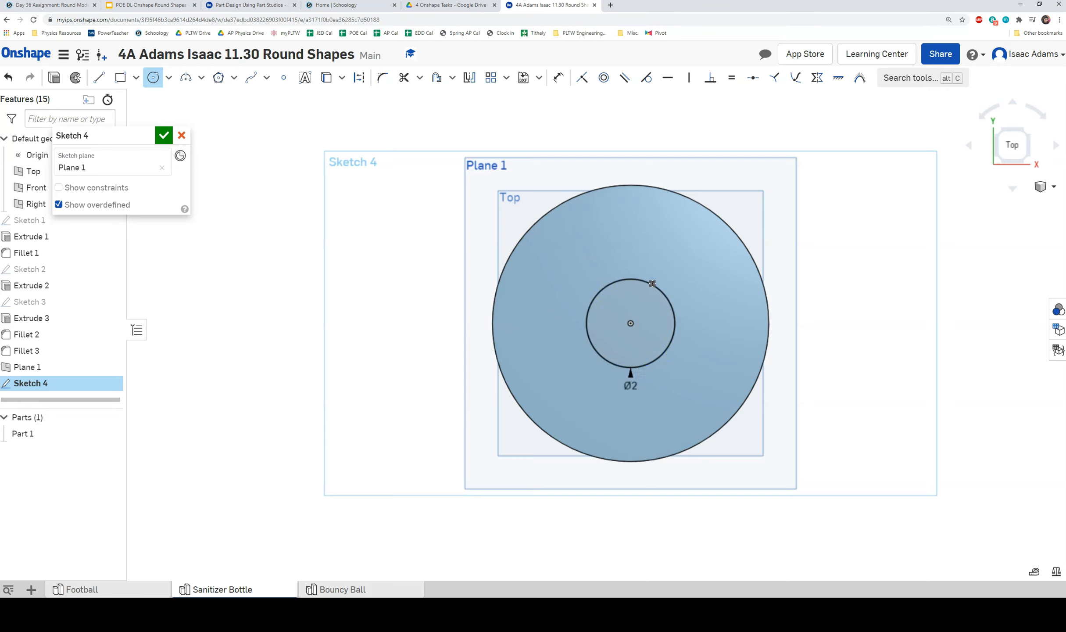
{"action": "mouse_move", "coordinate": [652, 283]}
{"action": "right_mouse_down"}
{"action": "mouse_move", "coordinate": [673, 267]}
{"action": "mouse_move", "coordinate": [671, 152]}
{"action": "mouse_move", "coordinate": [674, 241]}
{"action": "mouse_move", "coordinate": [673, 191]}
{"action": "mouse_move", "coordinate": [692, 186]}
{"action": "mouse_move", "coordinate": [683, 267]}
{"action": "mouse_move", "coordinate": [662, 271]}
{"action": "mouse_move", "coordinate": [685, 247]}
{"action": "mouse_move", "coordinate": [675, 301]}
{"action": "mouse_move", "coordinate": [682, 136]}
{"action": "mouse_move", "coordinate": [683, 202]}
{"action": "right_mouse_up"}
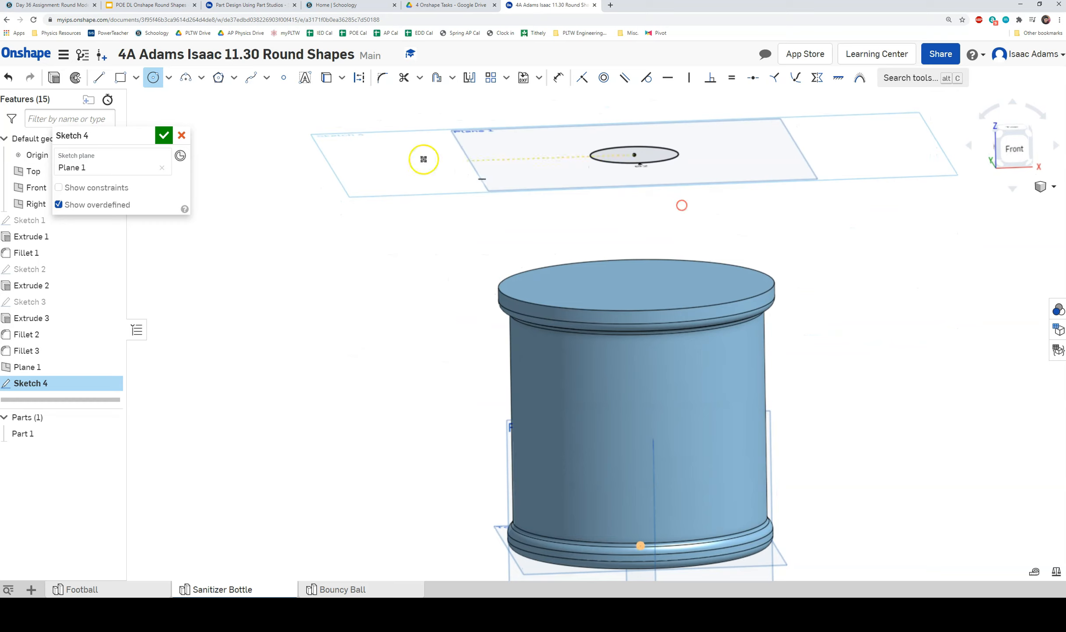
{"action": "left_click", "coordinate": [164, 136]}
{"action": "mouse_move", "coordinate": [601, 237]}
{"action": "right_mouse_down"}
{"action": "mouse_move", "coordinate": [592, 244]}
{"action": "mouse_move", "coordinate": [601, 295]}
{"action": "mouse_move", "coordinate": [578, 240]}
{"action": "mouse_move", "coordinate": [630, 267]}
{"action": "right_mouse_up"}
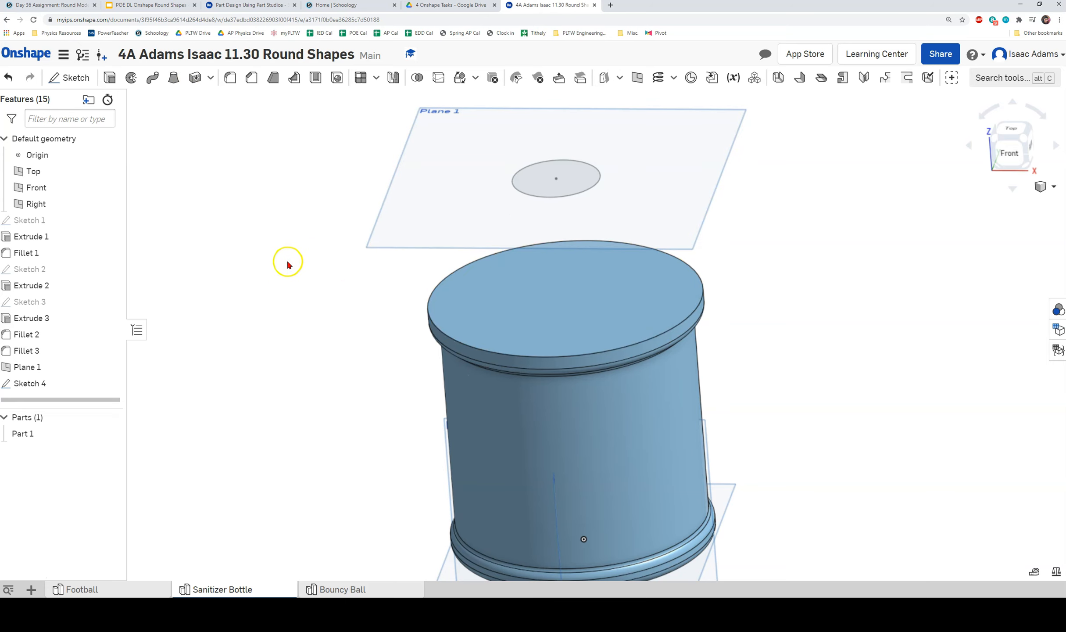
Loft from the body's top face to the 2 in Sketch 4 circle, creating Loft 1.
{"action": "right_click_drag", "start_coordinate": [281, 259], "coordinate": [292, 252]}
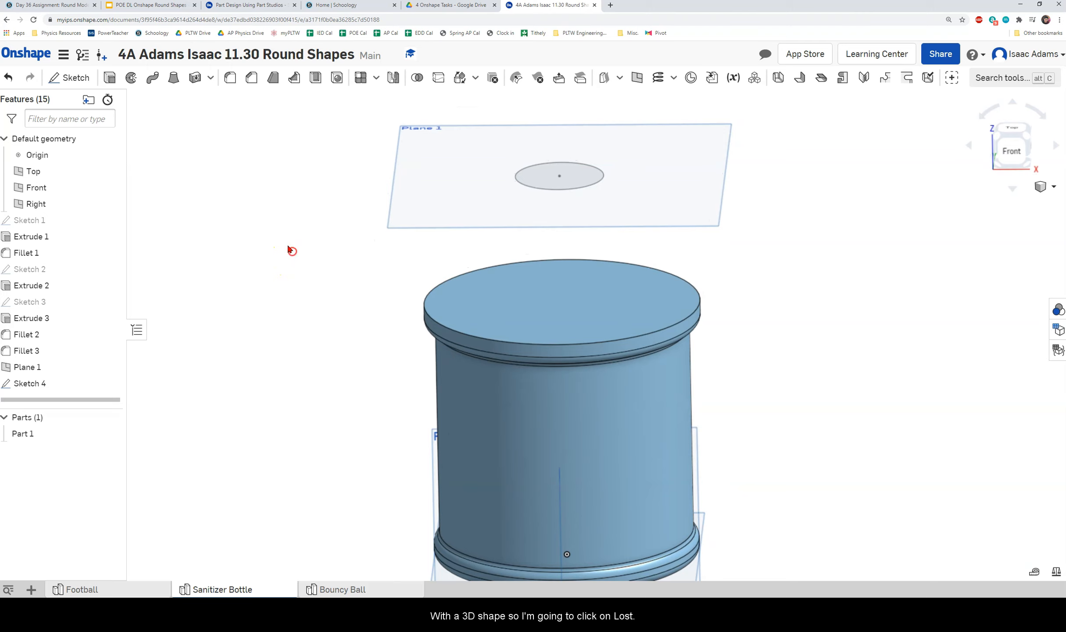
{"action": "left_click", "coordinate": [174, 79]}
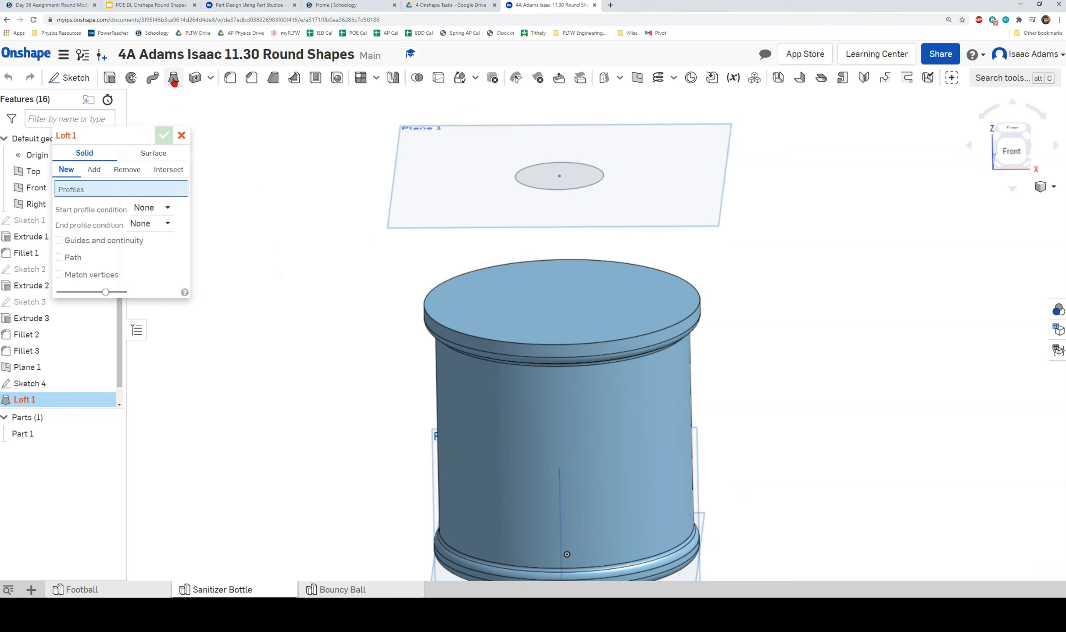
{"action": "left_click", "coordinate": [531, 298]}
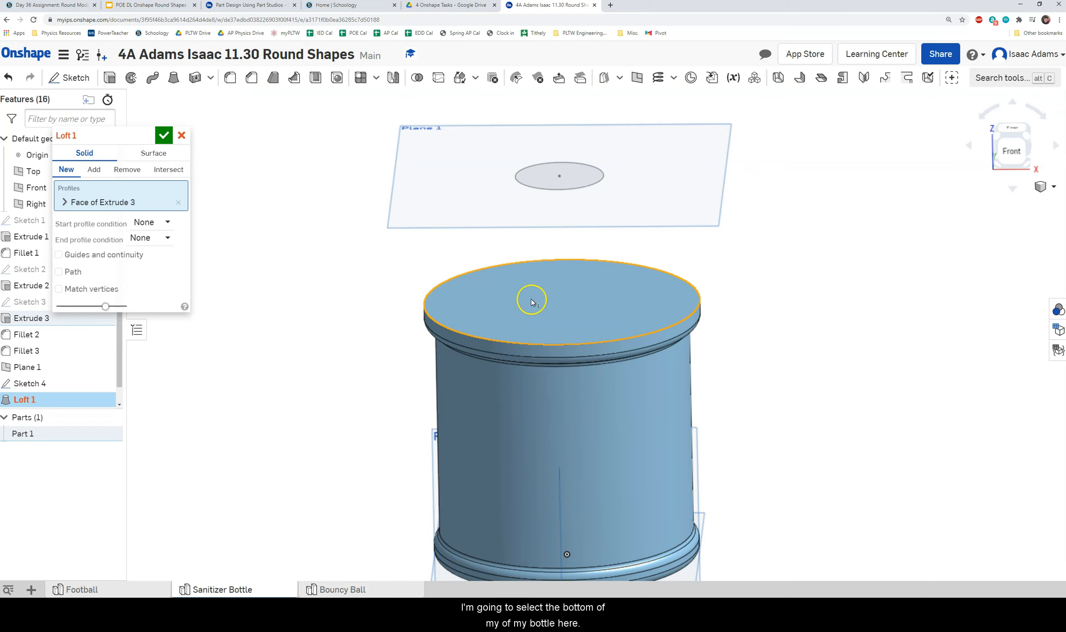
{"action": "mouse_move", "coordinate": [525, 269]}
{"action": "right_mouse_down"}
{"action": "mouse_move", "coordinate": [533, 275]}
{"action": "mouse_move", "coordinate": [524, 266]}
{"action": "right_mouse_up"}
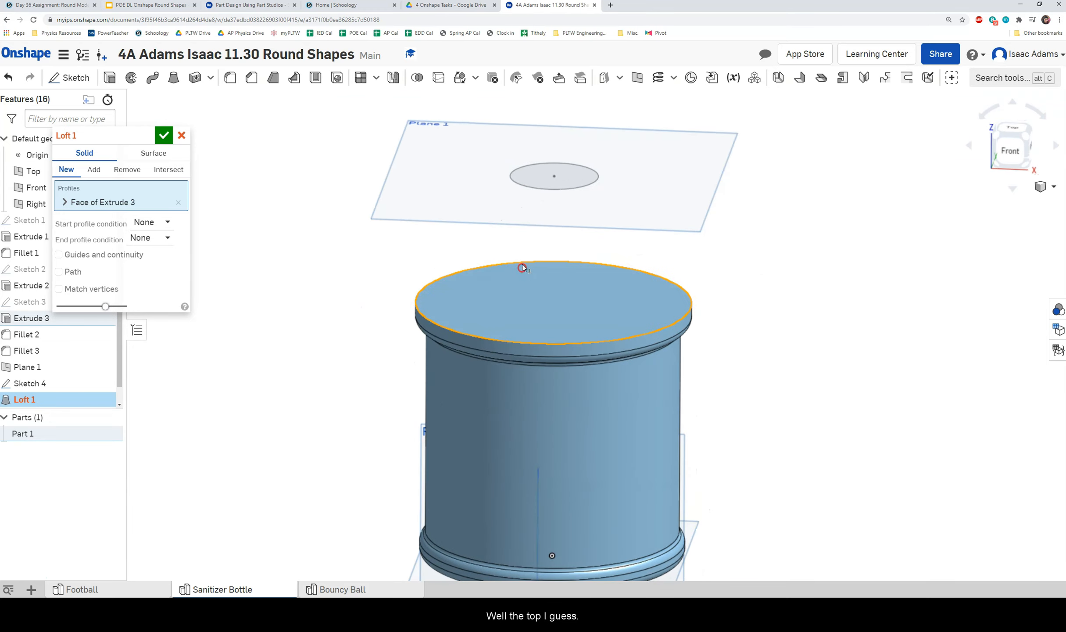
{"action": "left_click", "coordinate": [573, 182]}
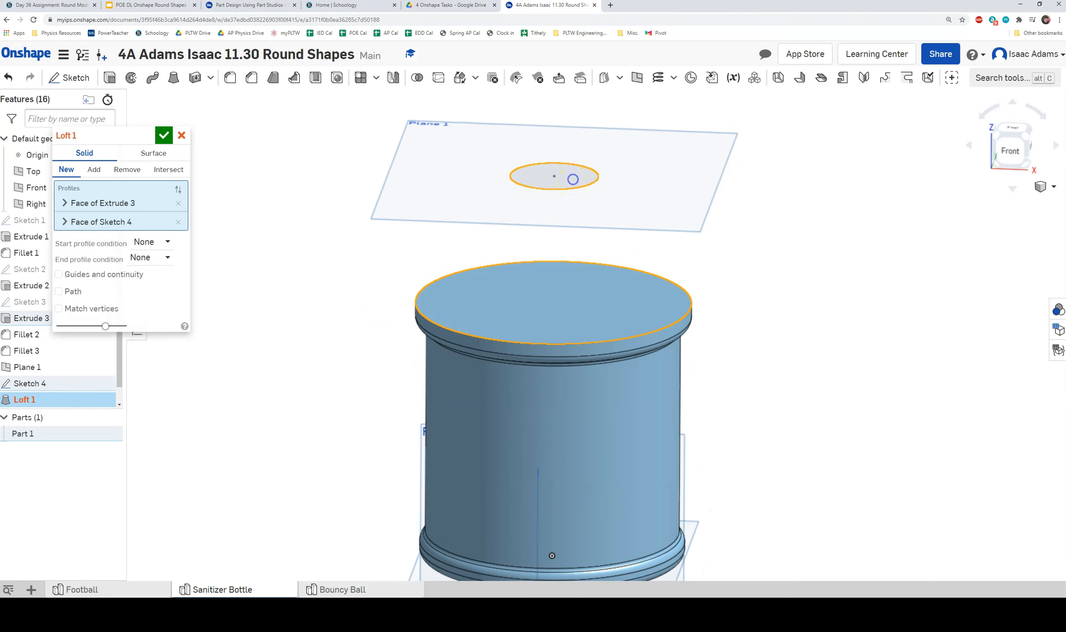
{"action": "mouse_move", "coordinate": [634, 233]}
{"action": "right_mouse_down"}
{"action": "mouse_move", "coordinate": [625, 226]}
{"action": "mouse_move", "coordinate": [643, 207]}
{"action": "mouse_move", "coordinate": [648, 224]}
{"action": "mouse_move", "coordinate": [592, 248]}
{"action": "mouse_move", "coordinate": [576, 241]}
{"action": "mouse_move", "coordinate": [669, 212]}
{"action": "mouse_move", "coordinate": [700, 217]}
{"action": "mouse_move", "coordinate": [688, 193]}
{"action": "mouse_move", "coordinate": [675, 259]}
{"action": "mouse_move", "coordinate": [623, 316]}
{"action": "mouse_move", "coordinate": [661, 276]}
{"action": "right_mouse_up"}
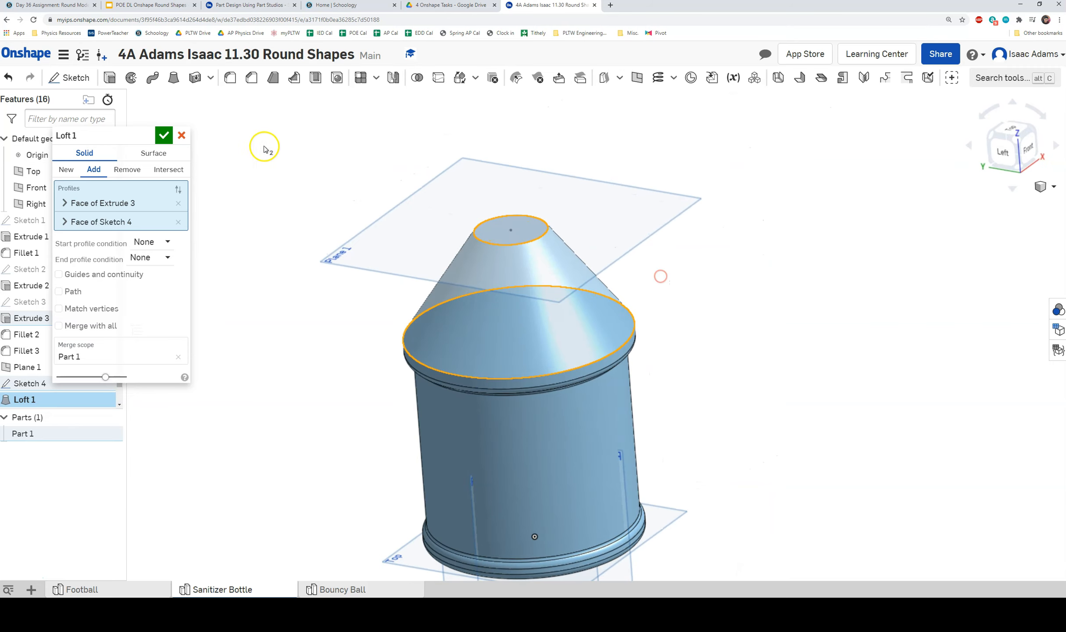
{"action": "left_click", "coordinate": [162, 137]}
{"action": "right_click_drag", "start_coordinate": [250, 208], "coordinate": [385, 297]}
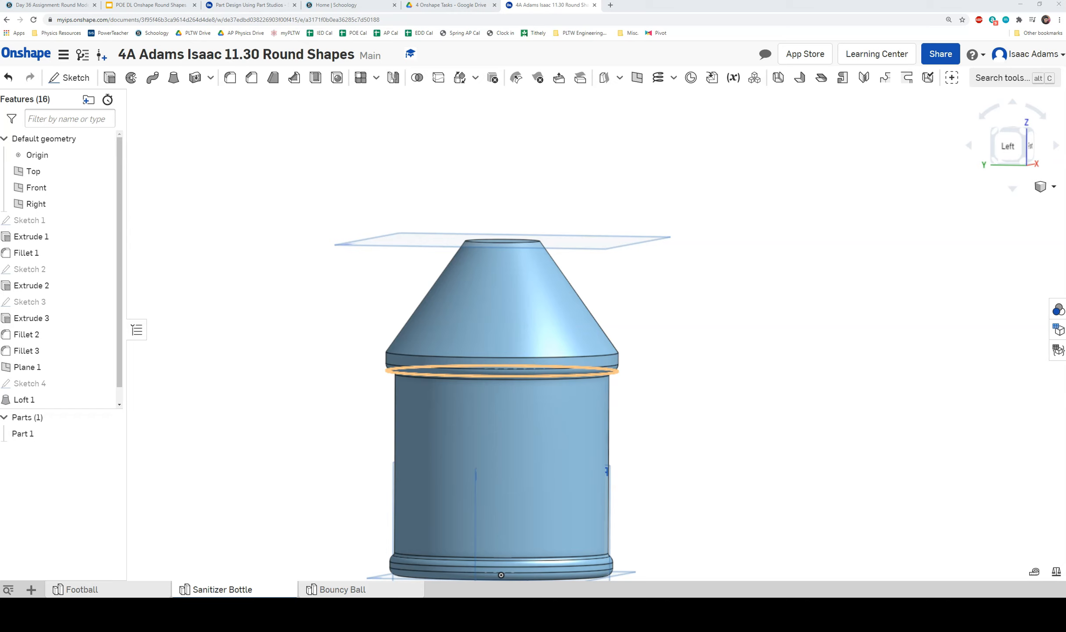
{"action": "right_click_drag", "start_coordinate": [554, 286], "coordinate": [533, 307]}
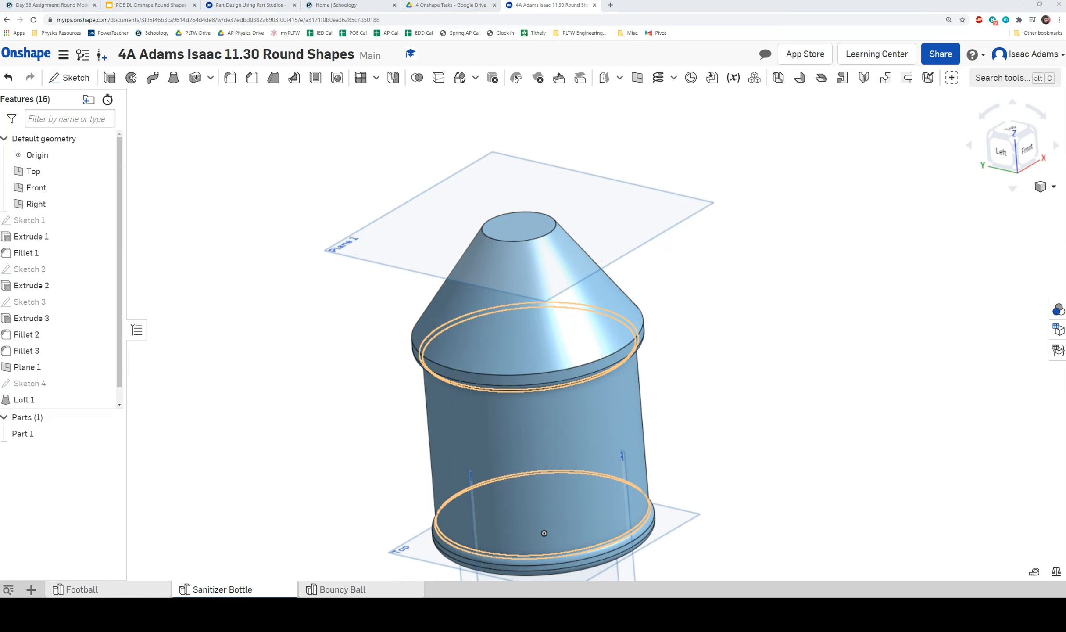
{"action": "right_click_drag", "start_coordinate": [389, 247], "coordinate": [402, 279]}
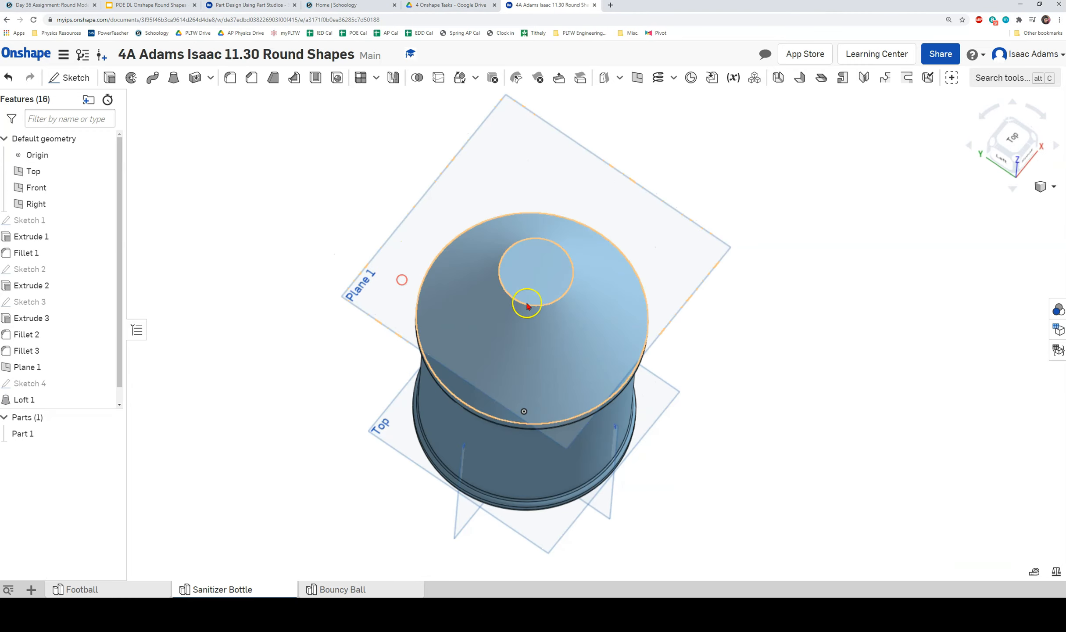
Start Sketch 5 on the cone's flat top face, viewed from the top.
{"action": "right_click", "coordinate": [548, 281]}
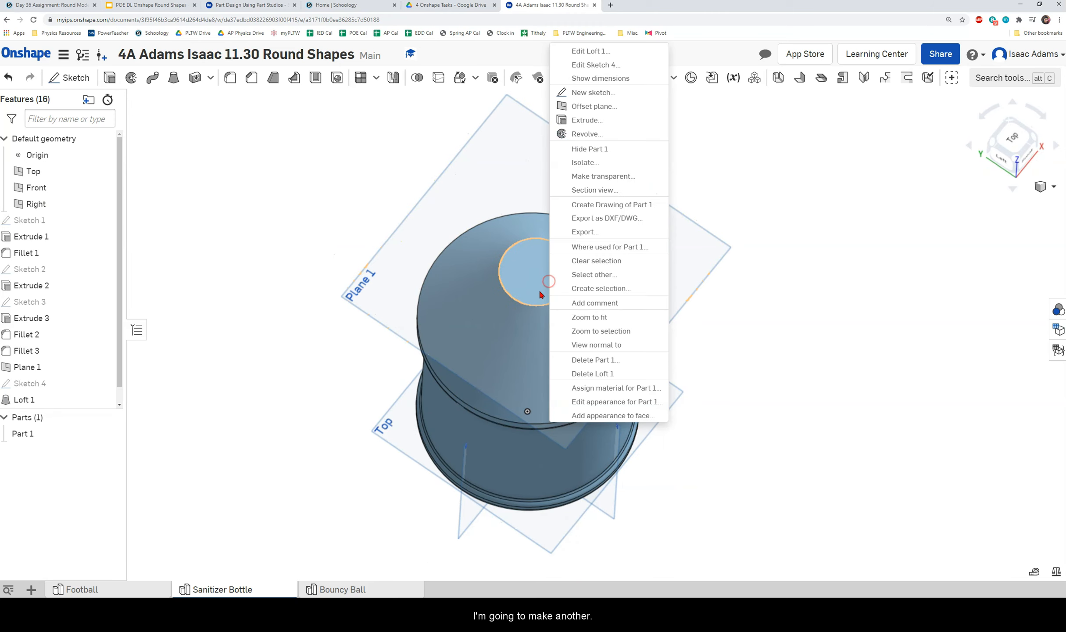
{"action": "left_click", "coordinate": [579, 93]}
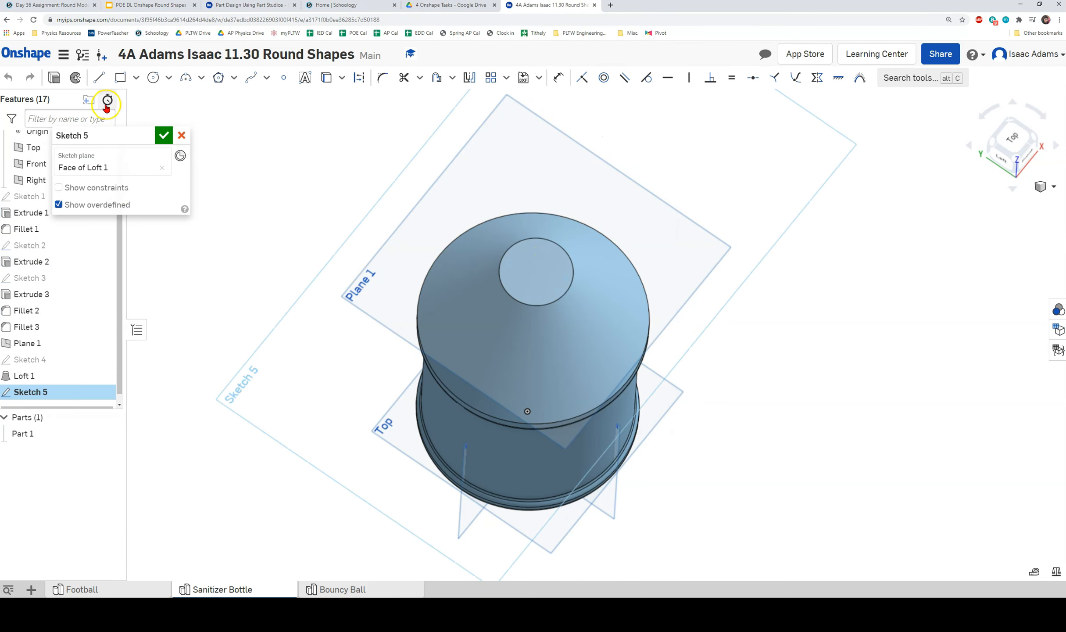
{"action": "left_click", "coordinate": [153, 77]}
{"action": "scroll", "coordinate": [546, 274], "scroll_direction": "up", "scroll_amount": 2}
{"action": "middle_click_drag", "start_coordinate": [543, 271], "coordinate": [538, 305]}
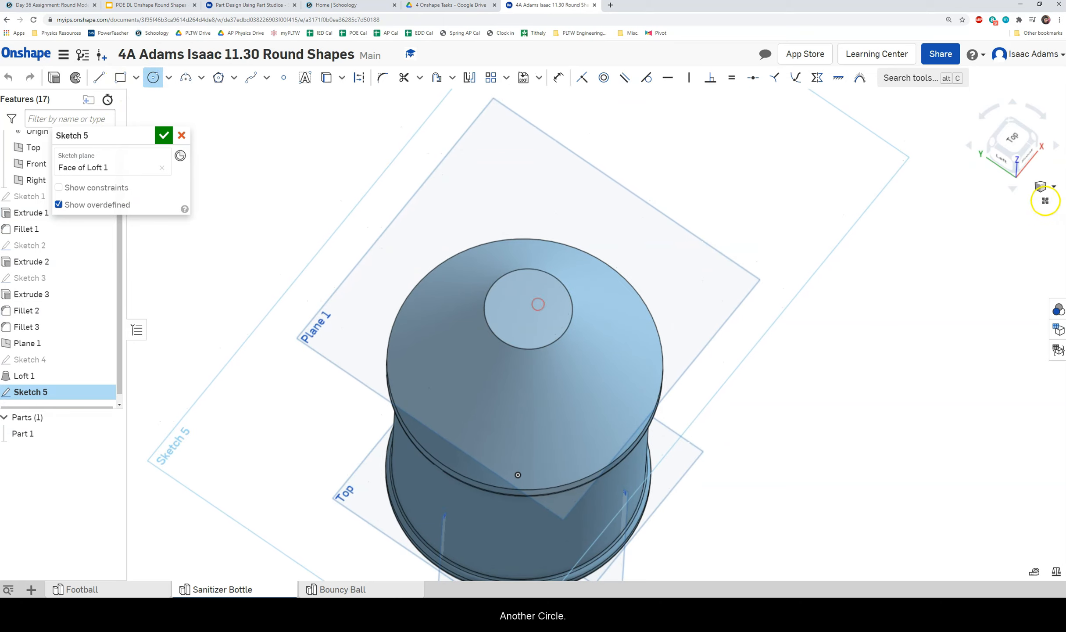
{"action": "left_click", "coordinate": [1015, 136]}
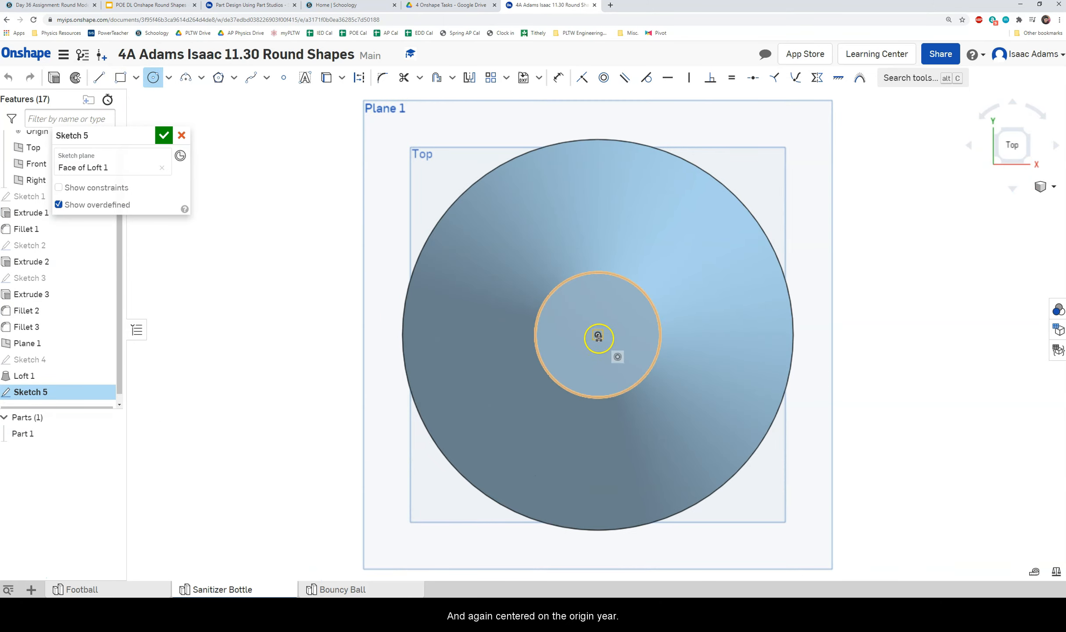
Draw a 1.5 in diameter circle at the origin and finish Sketch 5.
{"action": "left_click", "coordinate": [598, 334]}
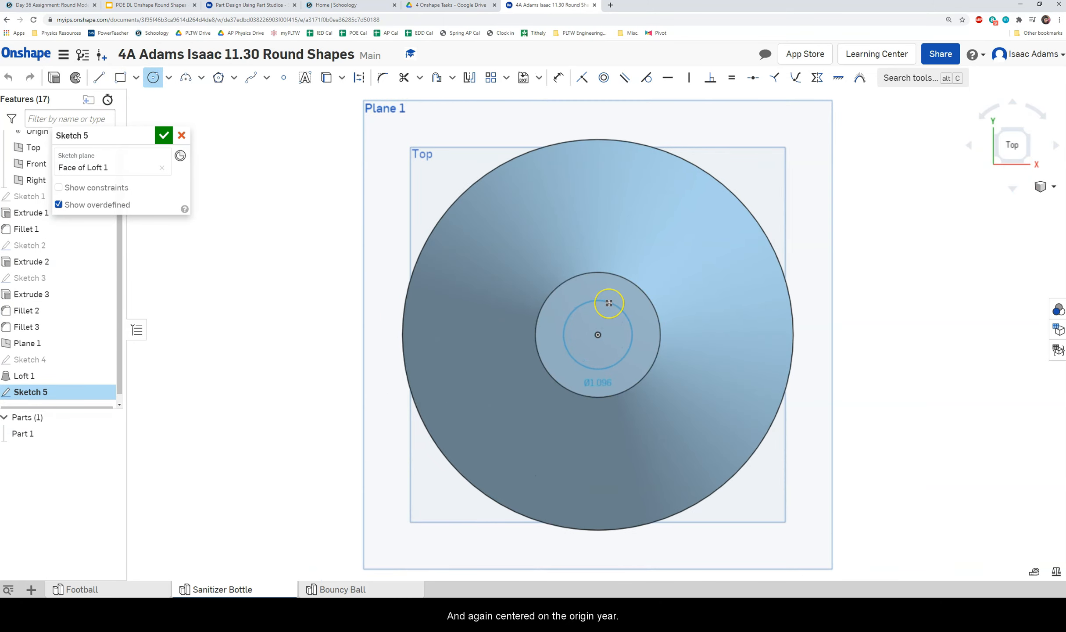
{"action": "left_click", "coordinate": [609, 303]}
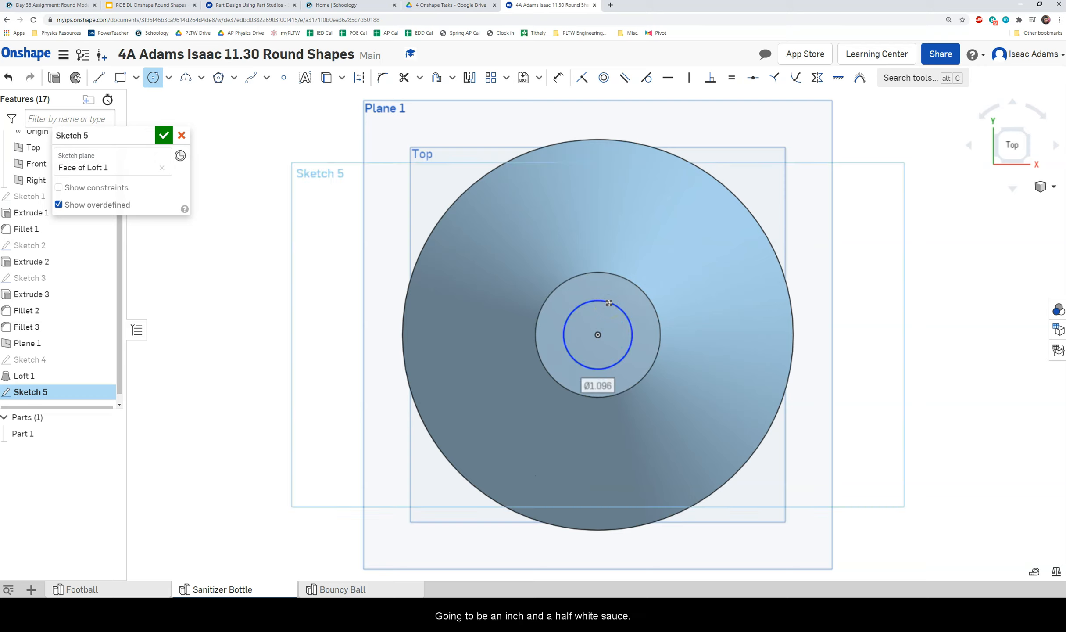
{"action": "type", "text": "1.5"}
{"action": "key", "text": "Return"}
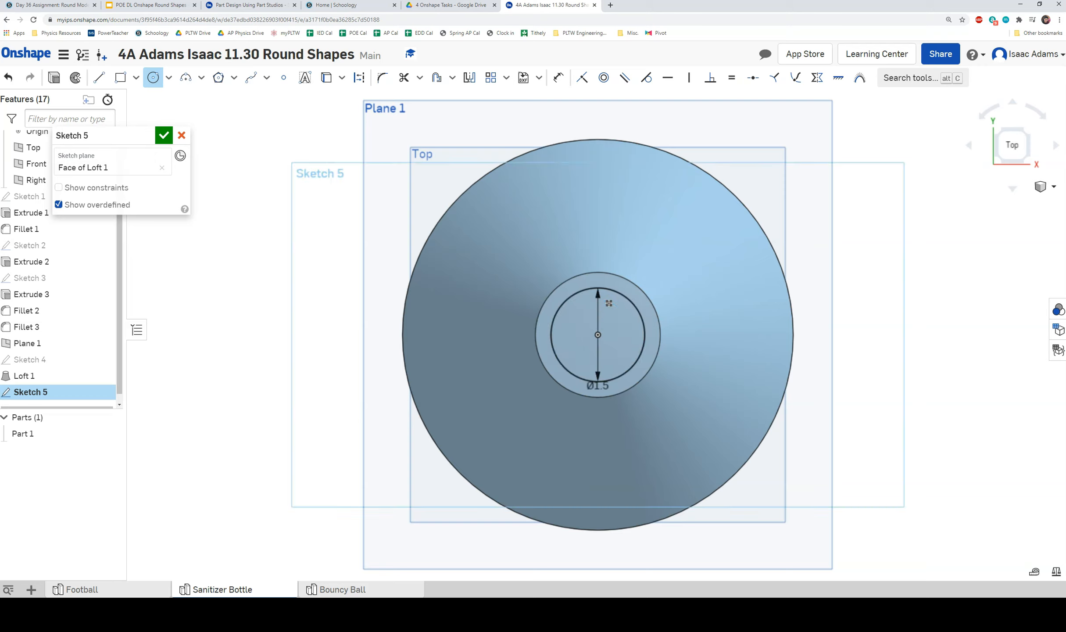
{"action": "left_click", "coordinate": [164, 135]}
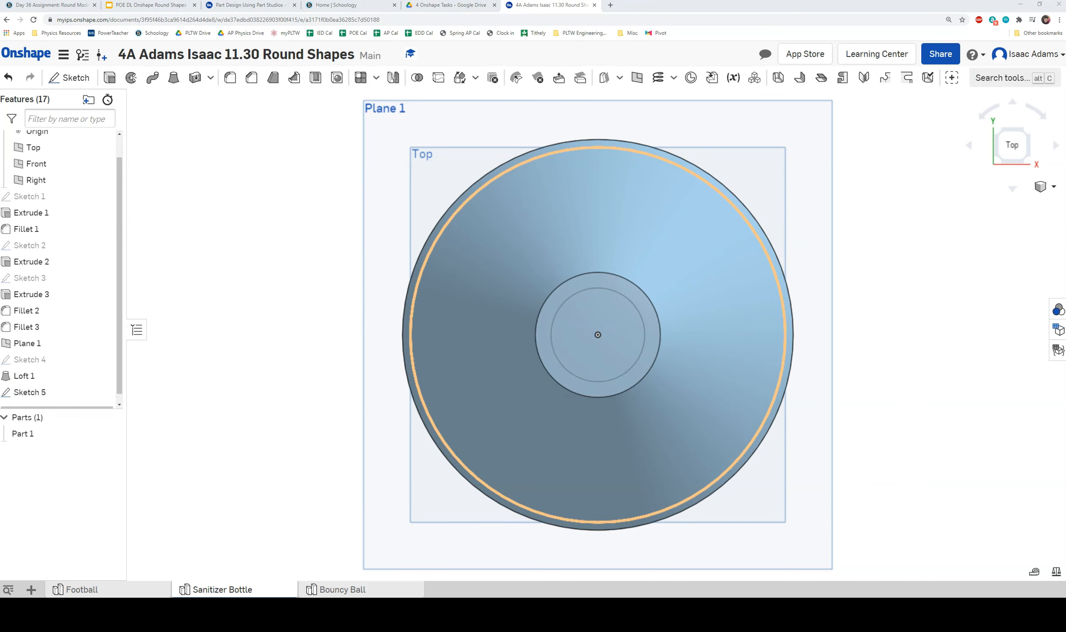
{"action": "right_click_drag", "start_coordinate": [231, 269], "coordinate": [313, 242]}
Extrude the 1.5 in Sketch 5 circle 0.75 in upward as Extrude 4.
{"action": "left_click", "coordinate": [111, 78]}
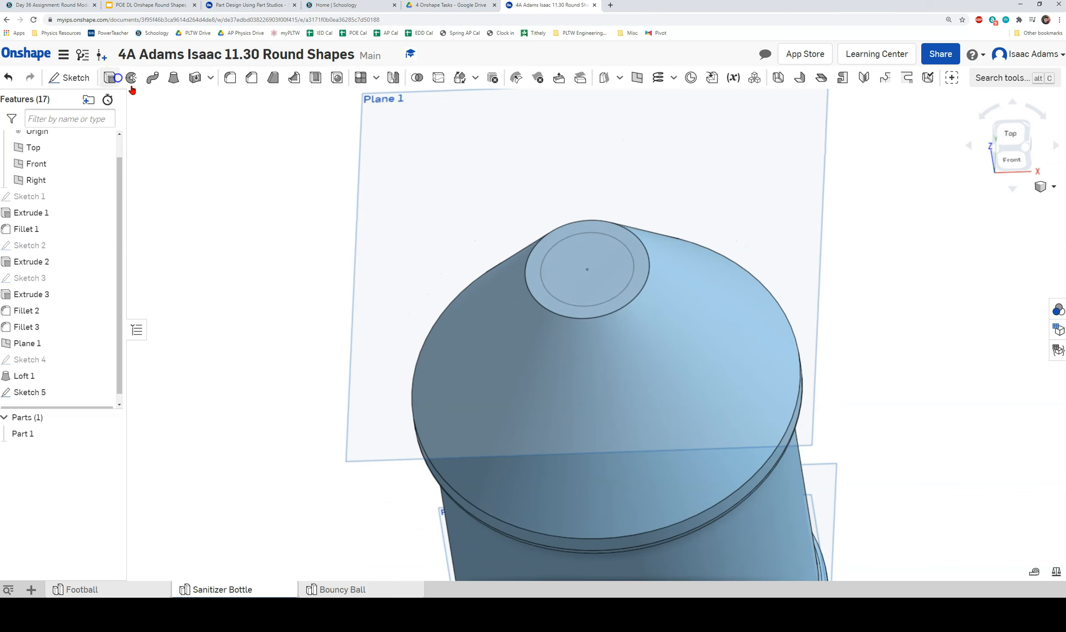
{"action": "left_click", "coordinate": [570, 268]}
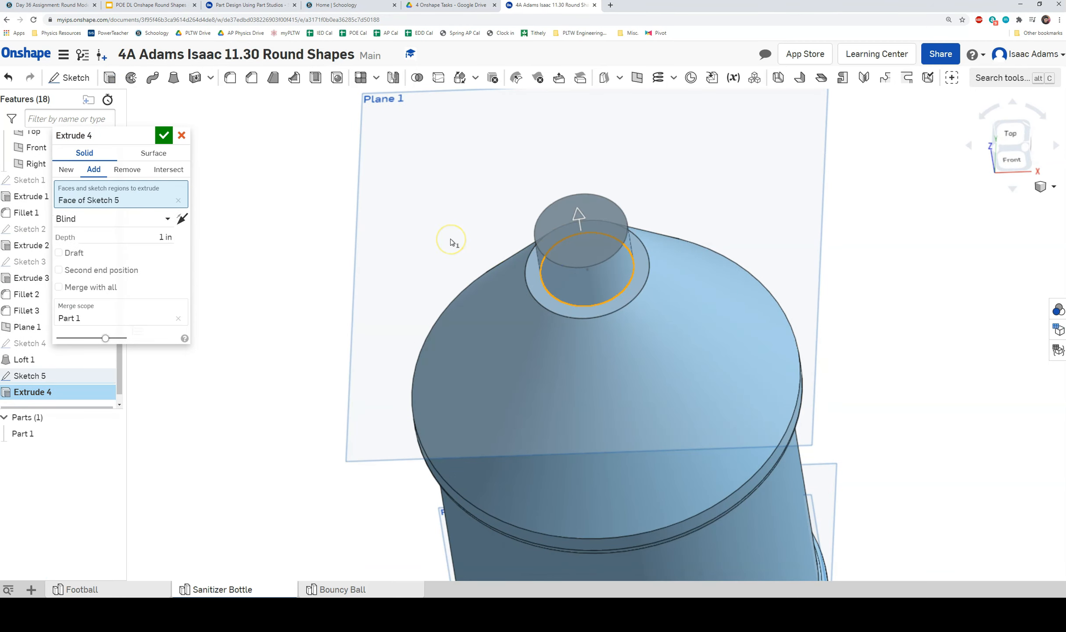
{"action": "left_click", "coordinate": [187, 240]}
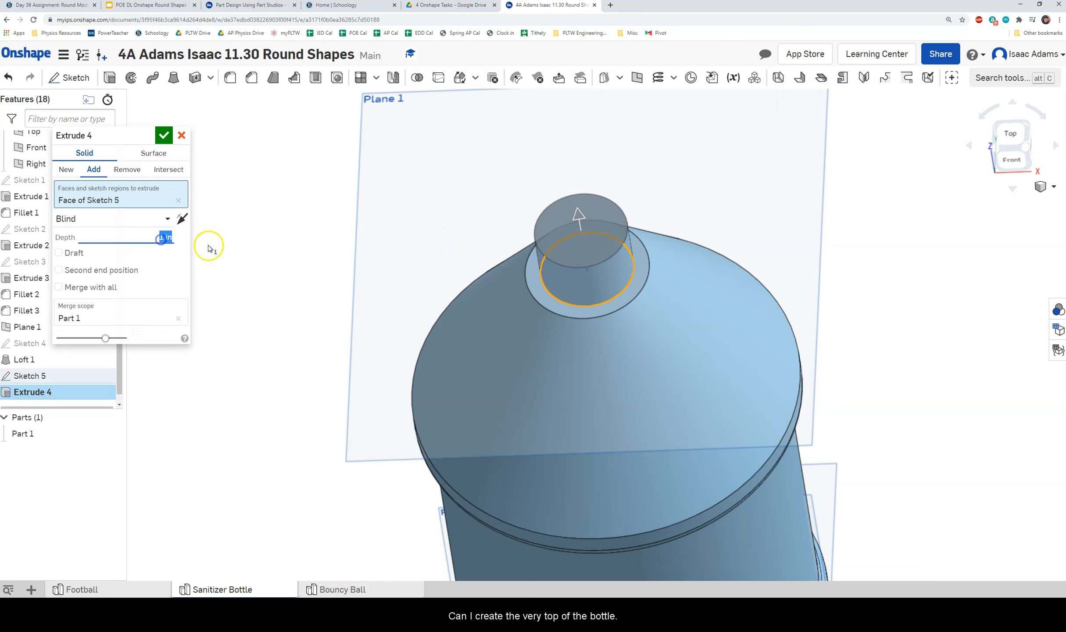
{"action": "type", "text": ".75"}
{"action": "key", "text": "Return"}
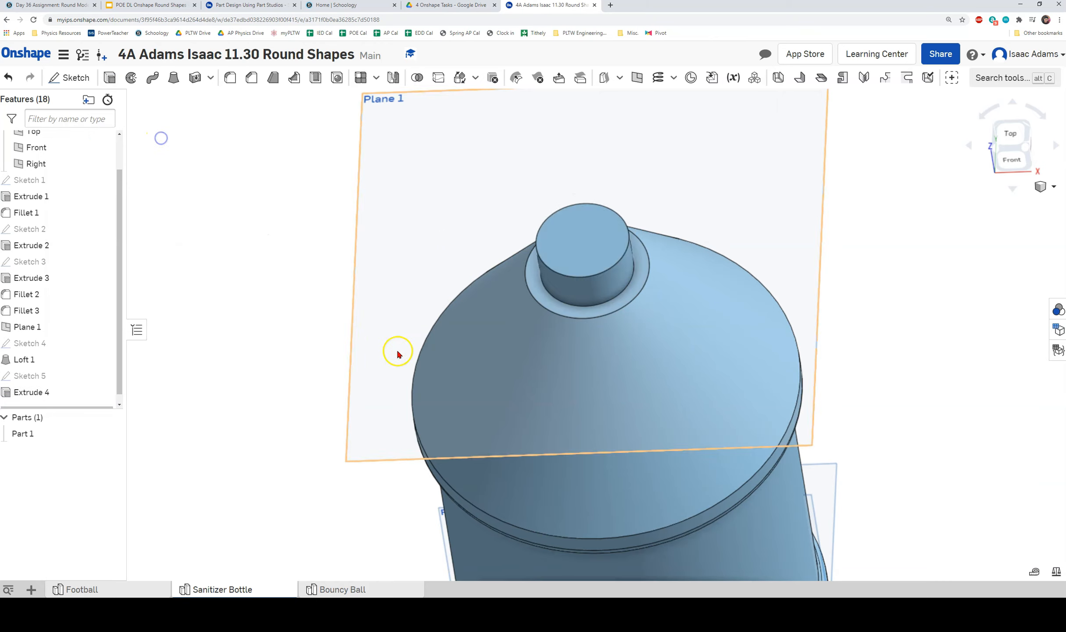
{"action": "right_click_drag", "start_coordinate": [397, 355], "coordinate": [388, 311]}
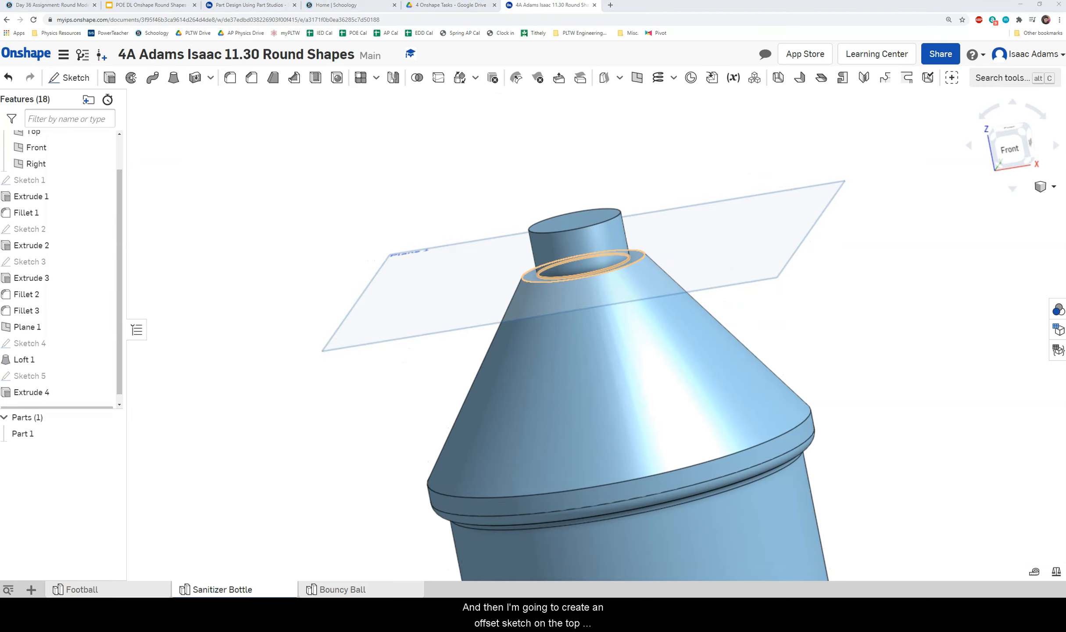
Start a sketch on the neck's top face and offset its top circle outward.
{"action": "right_click_drag", "start_coordinate": [181, 284], "coordinate": [202, 325]}
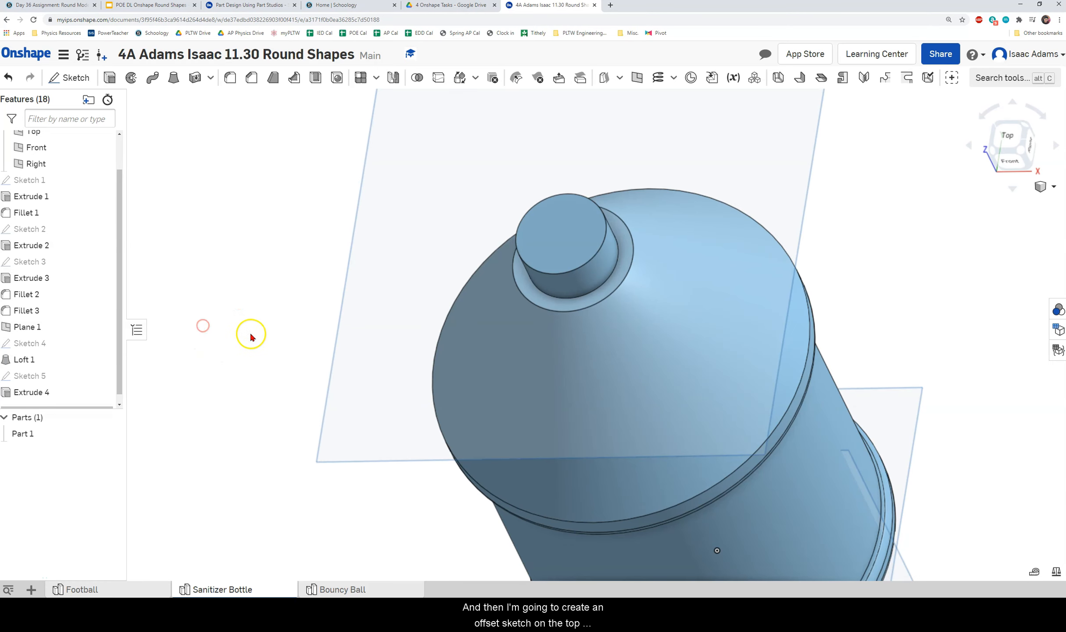
{"action": "right_click", "coordinate": [548, 246]}
{"action": "left_click", "coordinate": [600, 94]}
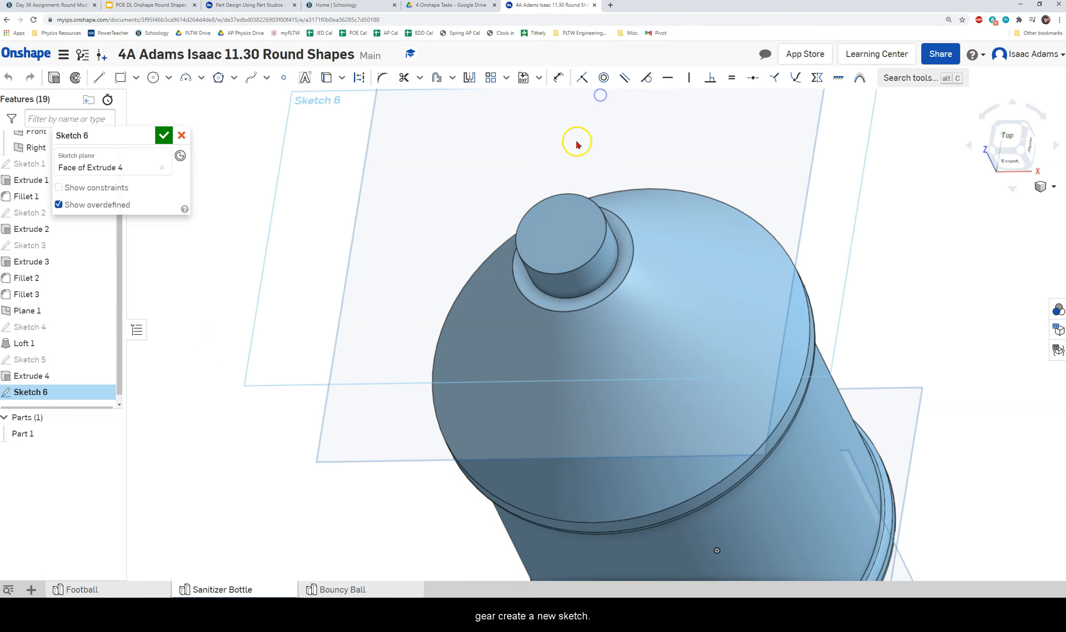
{"action": "key", "text": "n"}
{"action": "left_click", "coordinate": [439, 79]}
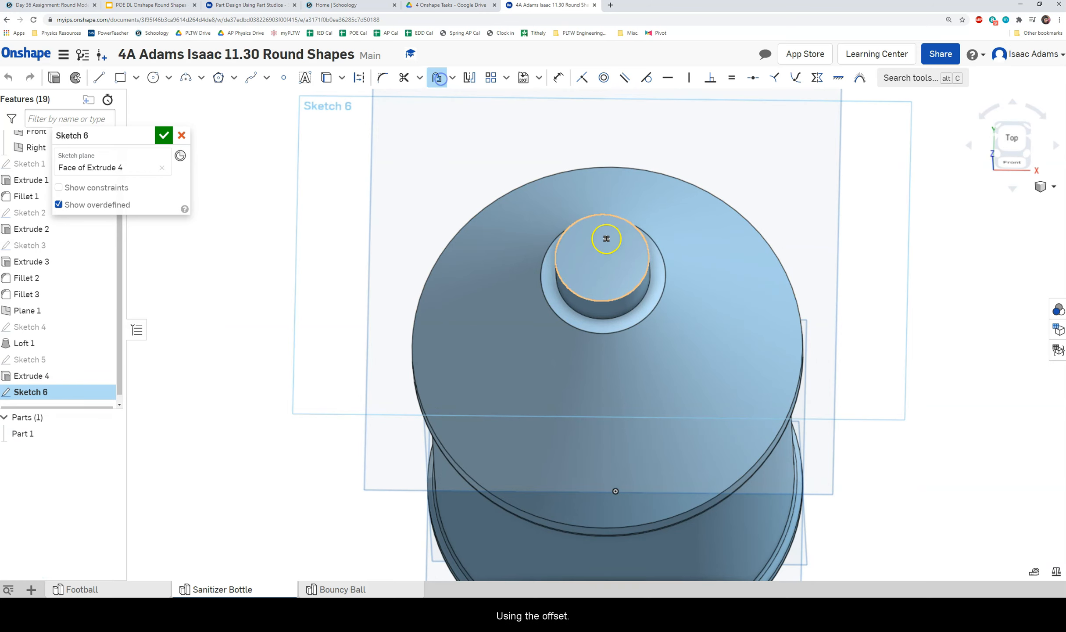
{"action": "left_click", "coordinate": [601, 215]}
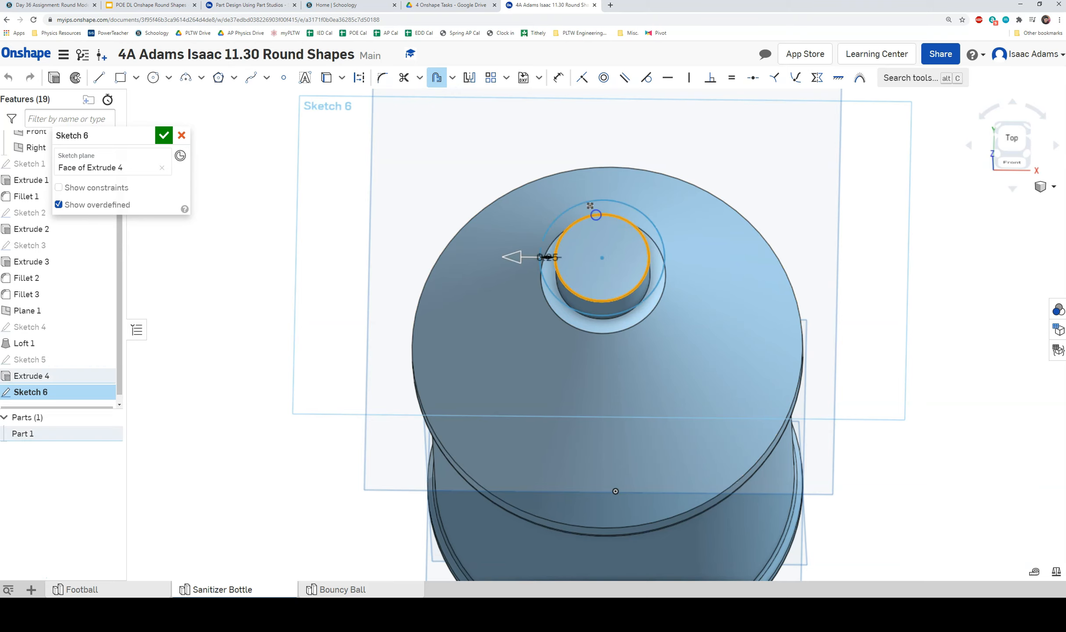
{"action": "left_click", "coordinate": [576, 243]}
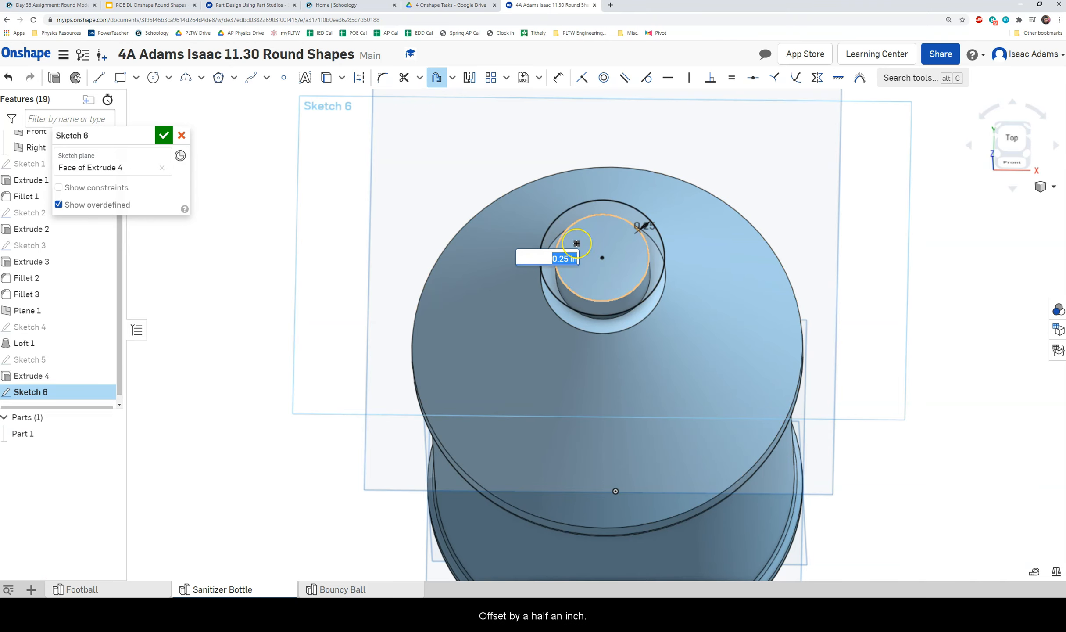
{"action": "key", "text": "Return"}
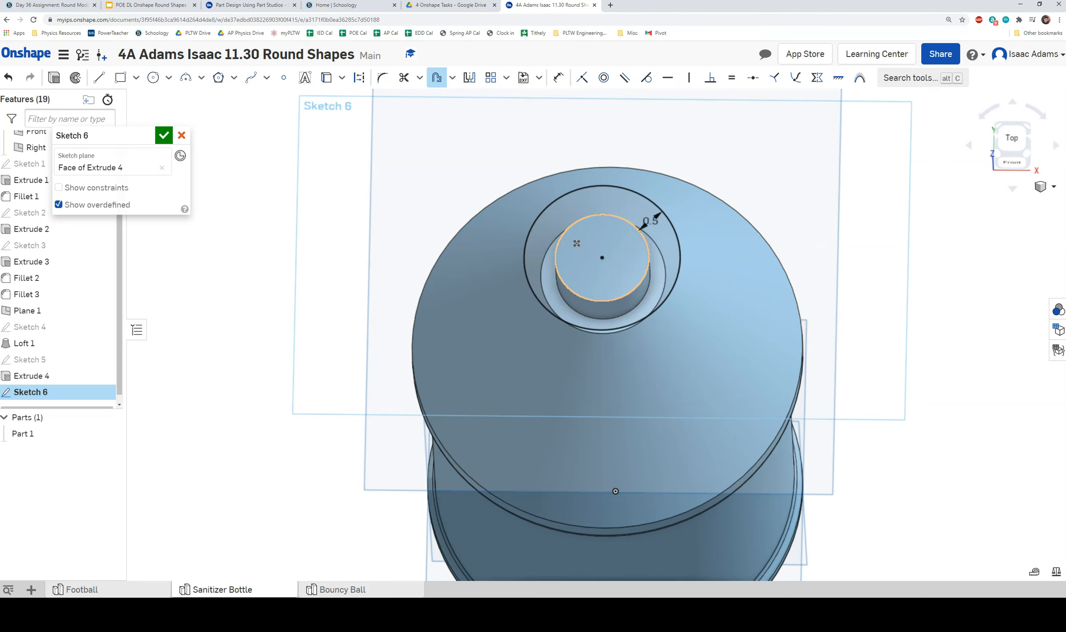
Change the offset distance from 0.5 to 0.25 in and finish Sketch 6.
{"action": "right_click_drag", "start_coordinate": [576, 243], "coordinate": [644, 239]}
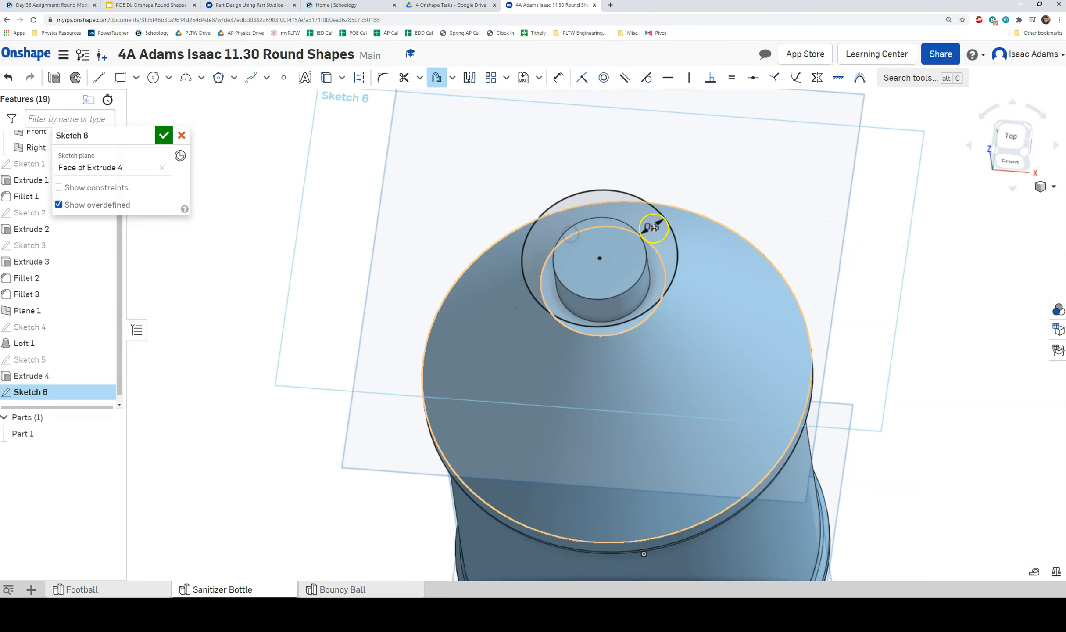
{"action": "key", "text": "Escape"}
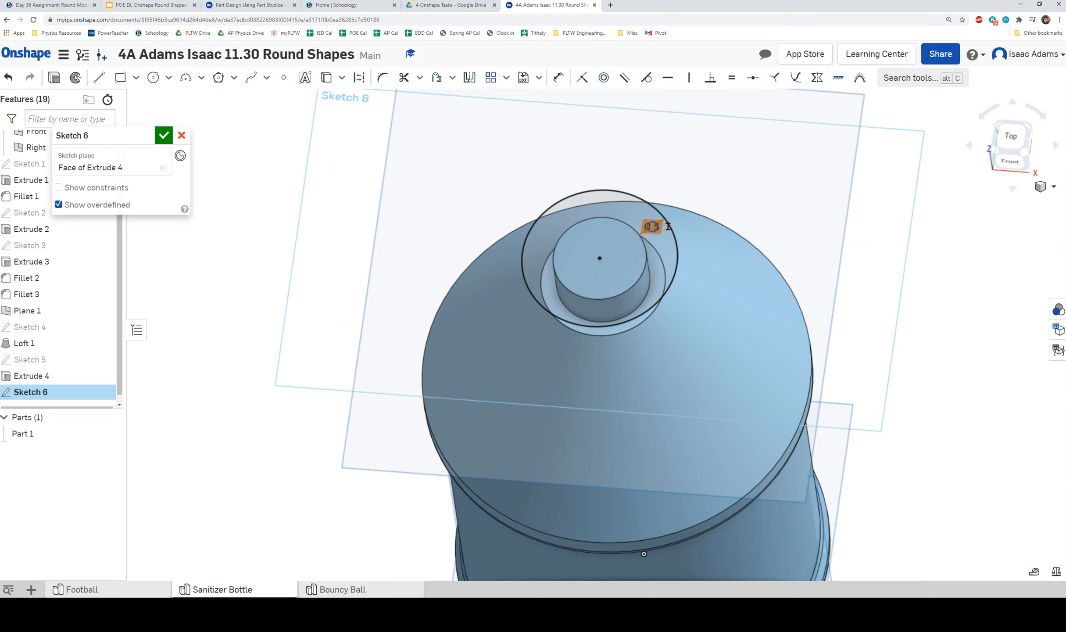
{"action": "double_click", "coordinate": [667, 227]}
{"action": "type", "text": ".25"}
{"action": "key", "text": "Return"}
{"action": "right_click_drag", "start_coordinate": [702, 272], "coordinate": [706, 225]}
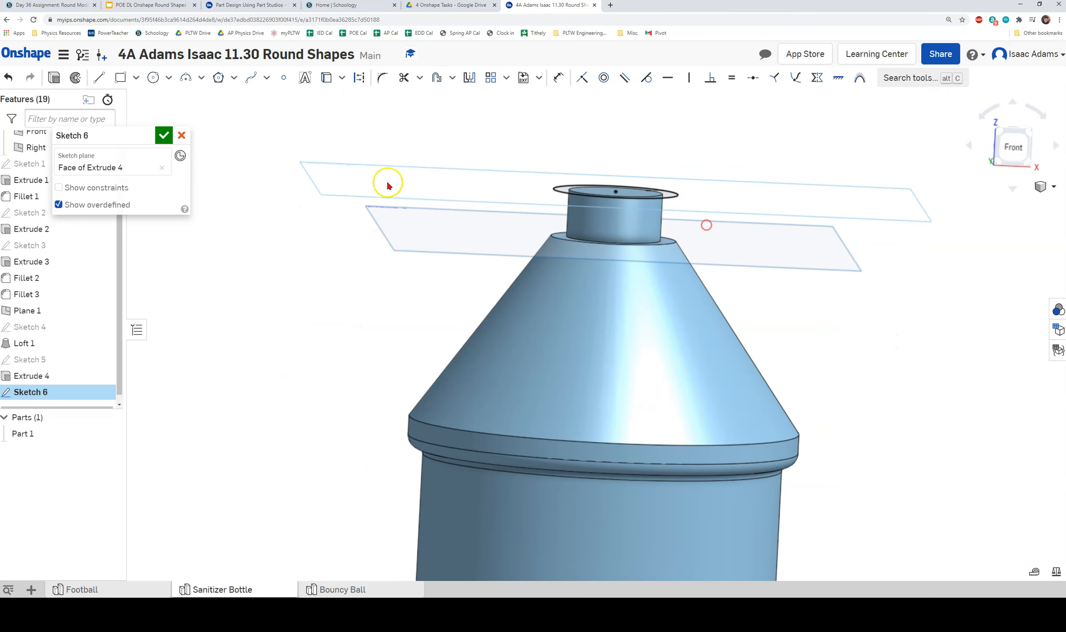
{"action": "left_click", "coordinate": [164, 135]}
{"action": "right_click_drag", "start_coordinate": [594, 257], "coordinate": [576, 292]}
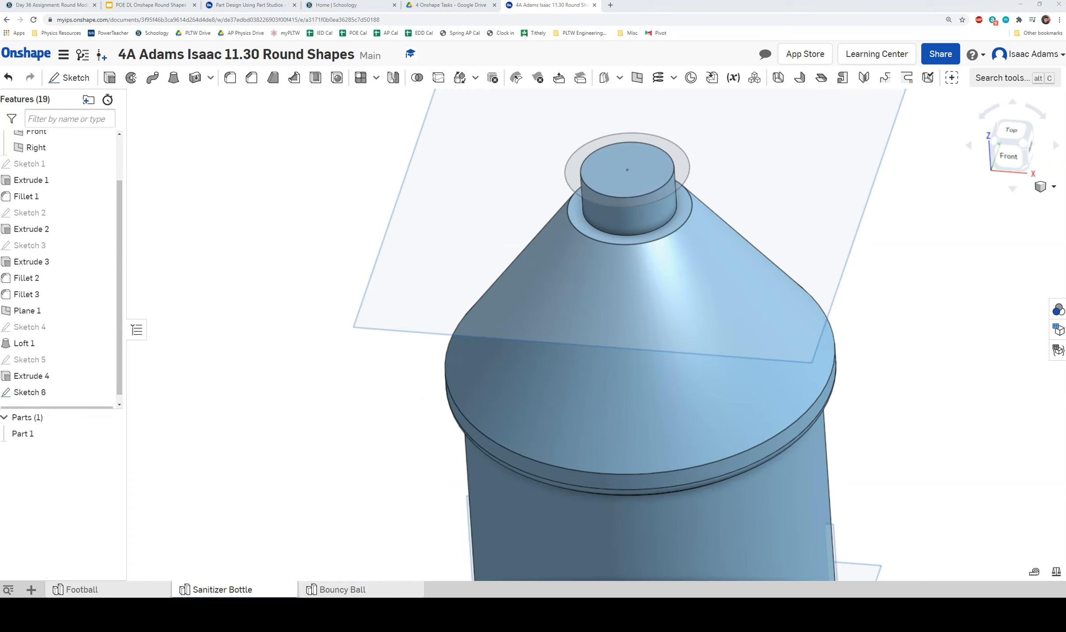
Start an extrude on Sketch 6, picking and then clearing its circle and ring regions.
{"action": "middle_click_drag", "start_coordinate": [365, 222], "coordinate": [258, 332]}
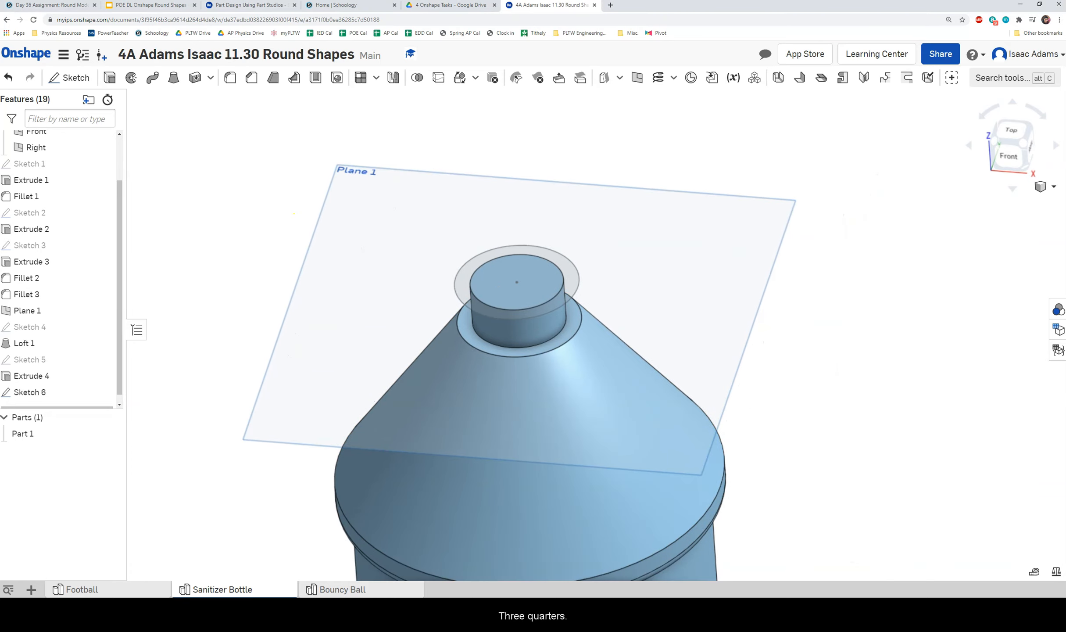
{"action": "left_click", "coordinate": [110, 79]}
{"action": "right_click_drag", "start_coordinate": [494, 272], "coordinate": [502, 263]}
{"action": "left_click", "coordinate": [501, 294]}
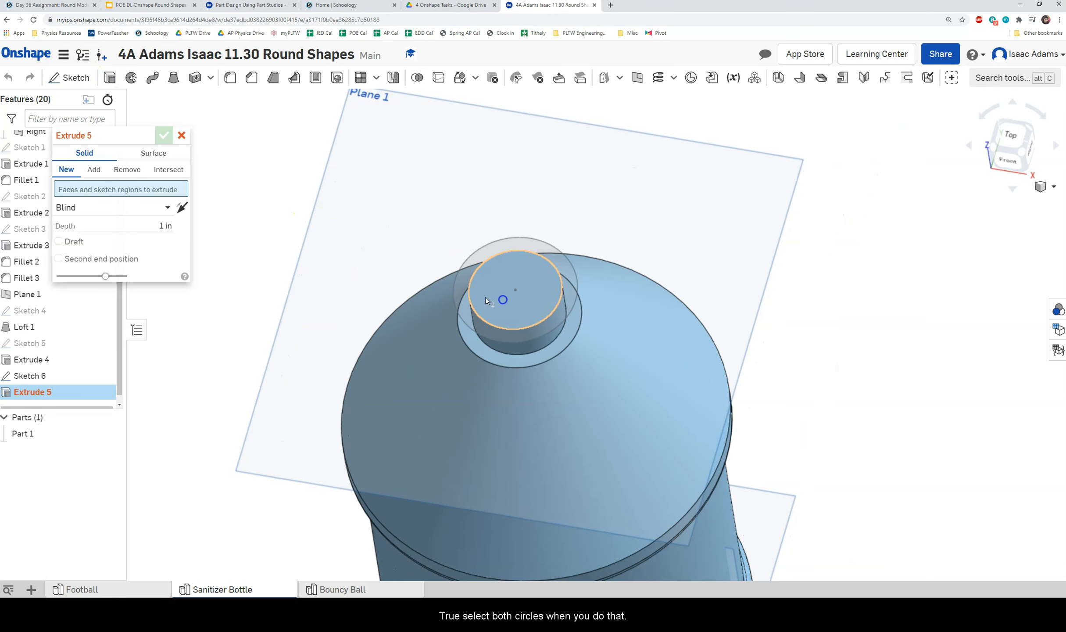
{"action": "left_click", "coordinate": [458, 284]}
{"action": "right_click_drag", "start_coordinate": [523, 330], "coordinate": [517, 321]}
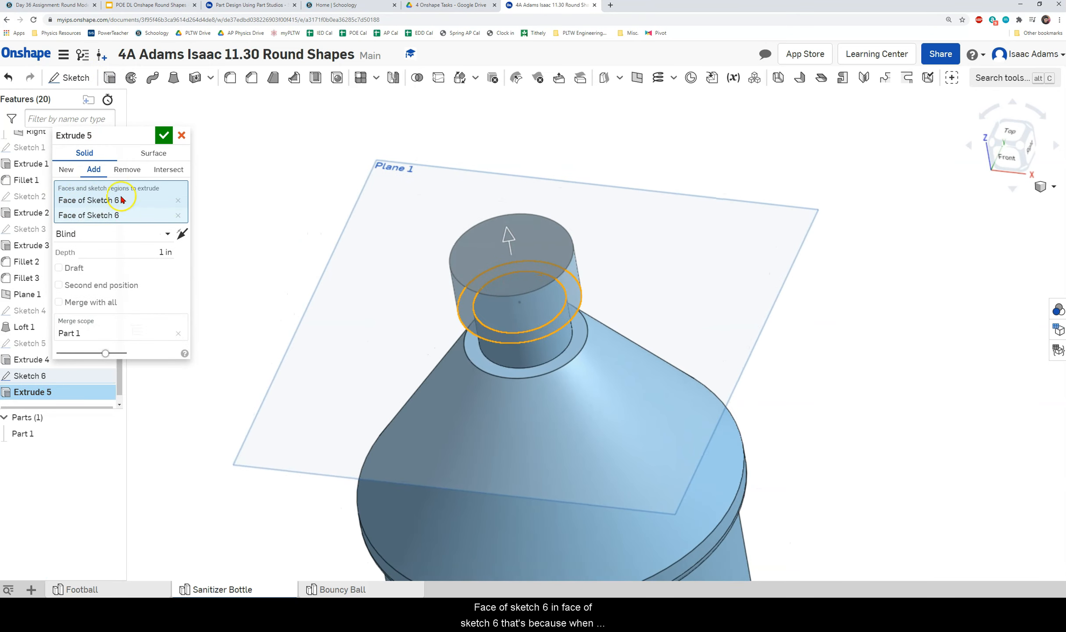
{"action": "left_click", "coordinate": [178, 215]}
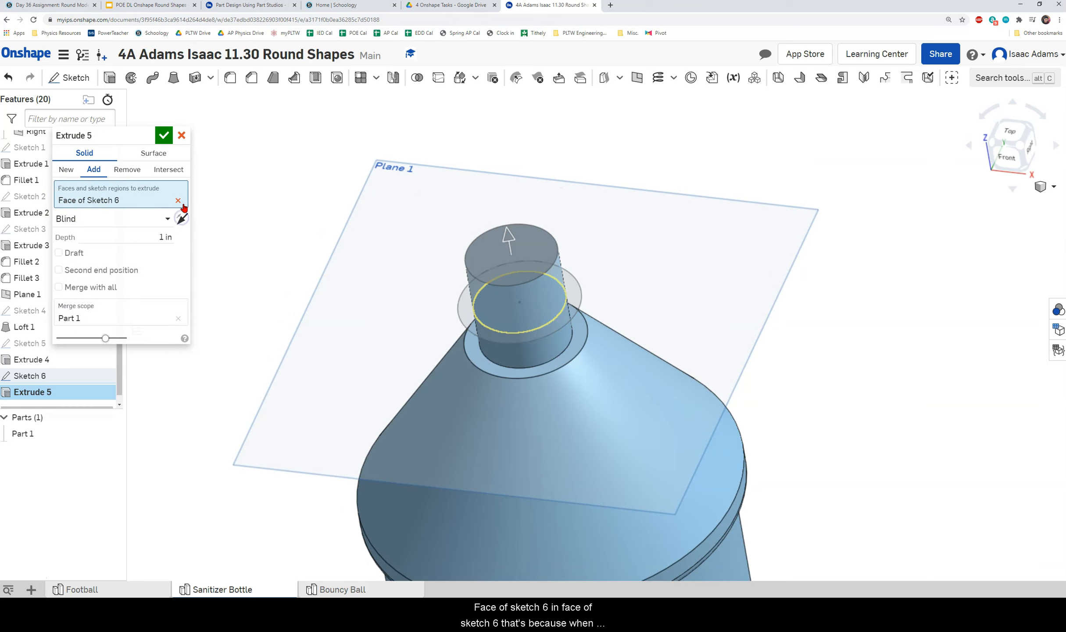
{"action": "left_click", "coordinate": [177, 202]}
Extrude the outer ring and inner circle regions 1 in as an added cap.
{"action": "mouse_move", "coordinate": [305, 209]}
{"action": "right_mouse_down"}
{"action": "mouse_move", "coordinate": [471, 341]}
{"action": "mouse_move", "coordinate": [526, 352]}
{"action": "mouse_move", "coordinate": [518, 290]}
{"action": "right_mouse_up"}
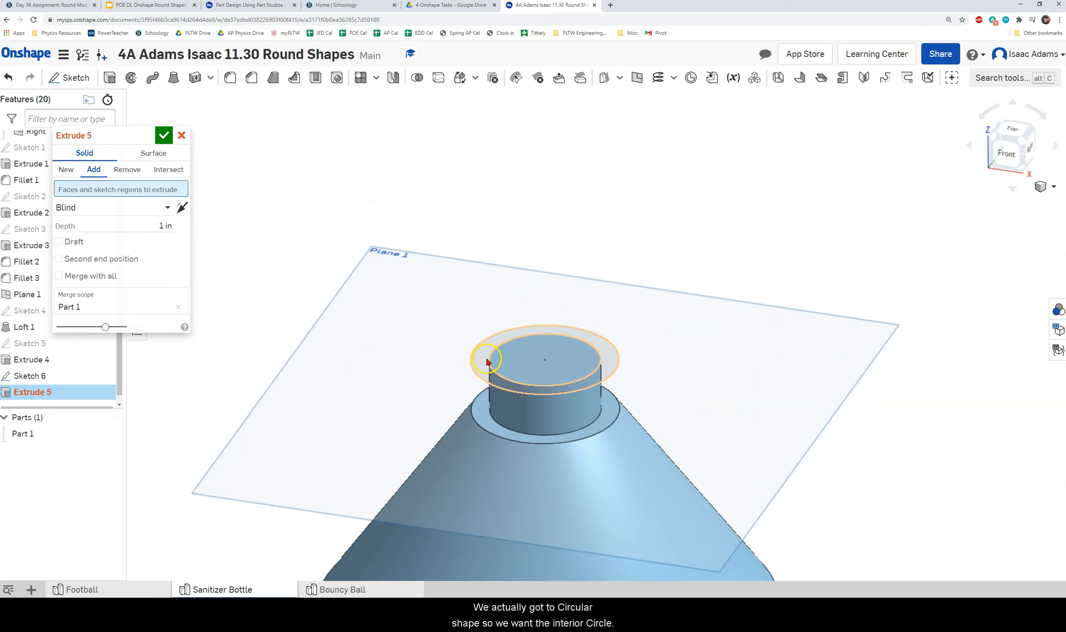
{"action": "left_click", "coordinate": [484, 360]}
{"action": "mouse_move", "coordinate": [488, 356]}
{"action": "right_mouse_down"}
{"action": "mouse_move", "coordinate": [543, 347]}
{"action": "mouse_move", "coordinate": [569, 288]}
{"action": "right_mouse_up"}
{"action": "left_click", "coordinate": [546, 263]}
{"action": "left_click", "coordinate": [174, 236]}
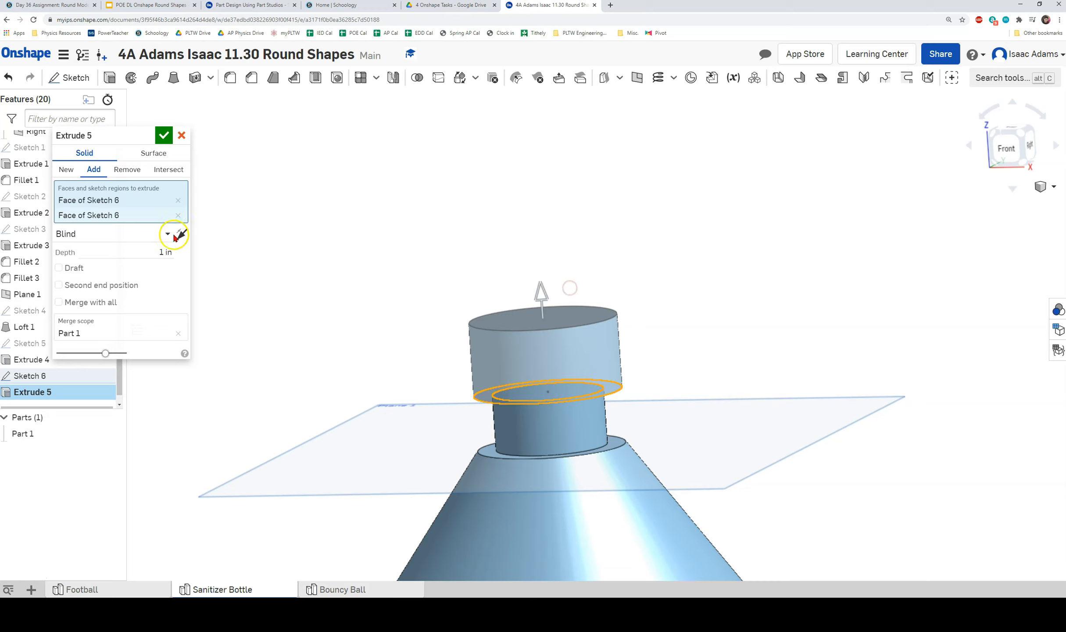
{"action": "left_click", "coordinate": [163, 134]}
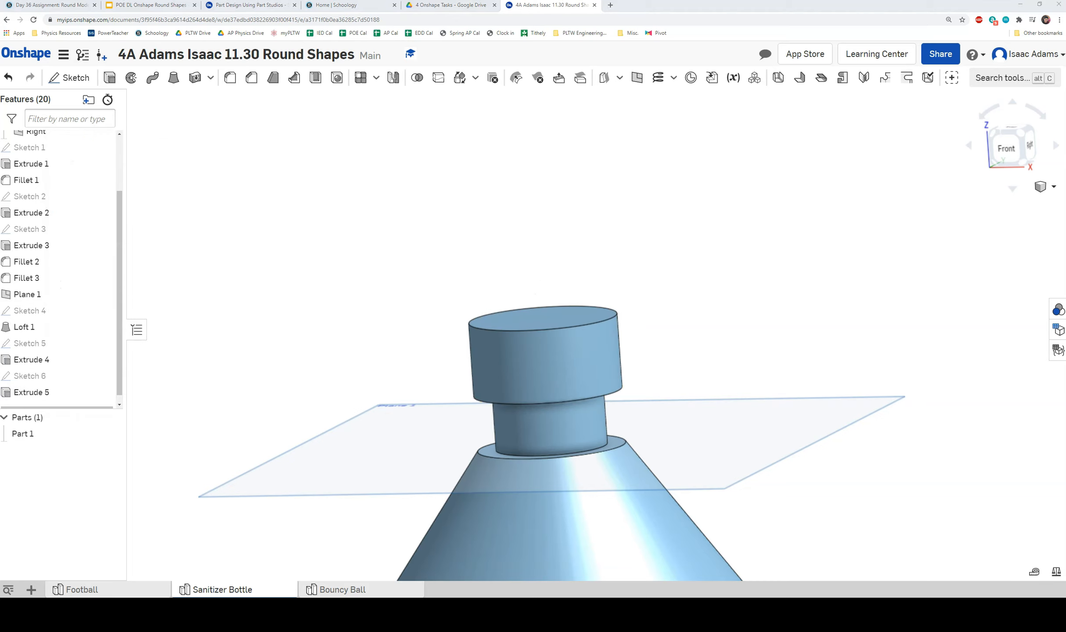
Round the cap's top edge with a 0.2 in fillet.
{"action": "middle_click_drag", "start_coordinate": [303, 287], "coordinate": [354, 228]}
{"action": "scroll", "coordinate": [544, 282], "scroll_direction": "down", "scroll_amount": 5}
{"action": "mouse_move", "coordinate": [869, 397]}
{"action": "right_mouse_down"}
{"action": "mouse_move", "coordinate": [824, 443]}
{"action": "mouse_move", "coordinate": [887, 389]}
{"action": "right_mouse_up"}
{"action": "middle_click_drag", "start_coordinate": [630, 336], "coordinate": [712, 329]}
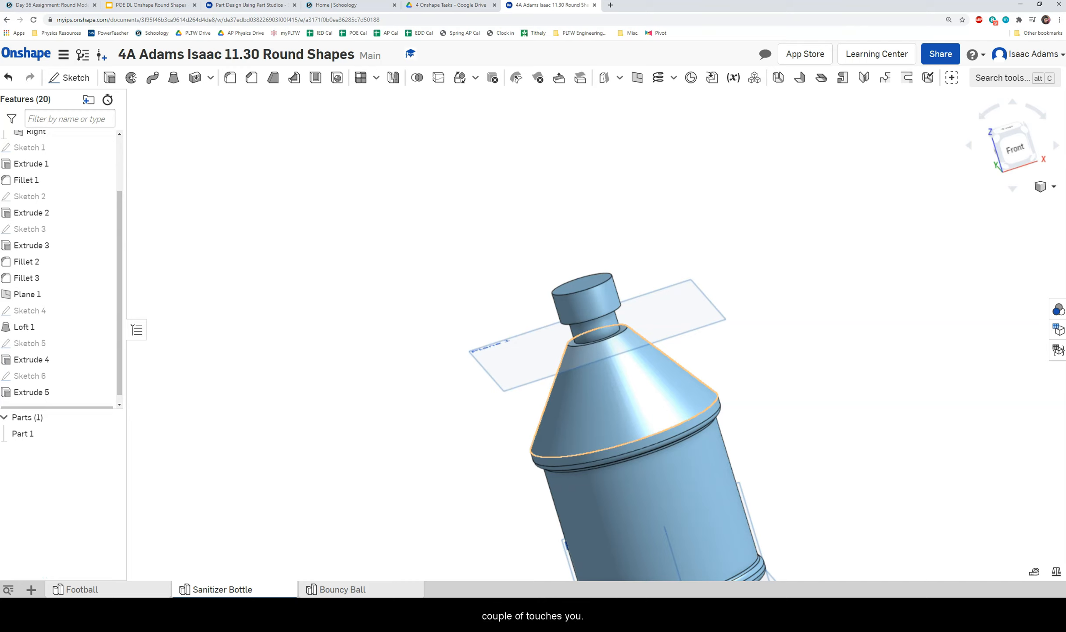
{"action": "right_click_drag", "start_coordinate": [538, 303], "coordinate": [529, 299]}
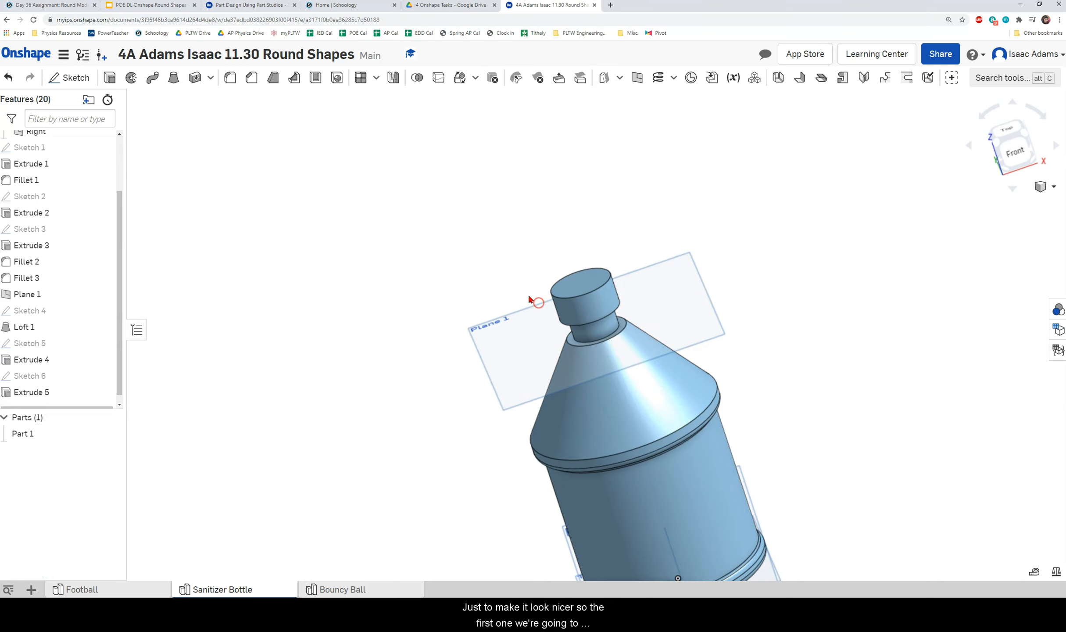
{"action": "left_click", "coordinate": [222, 79]}
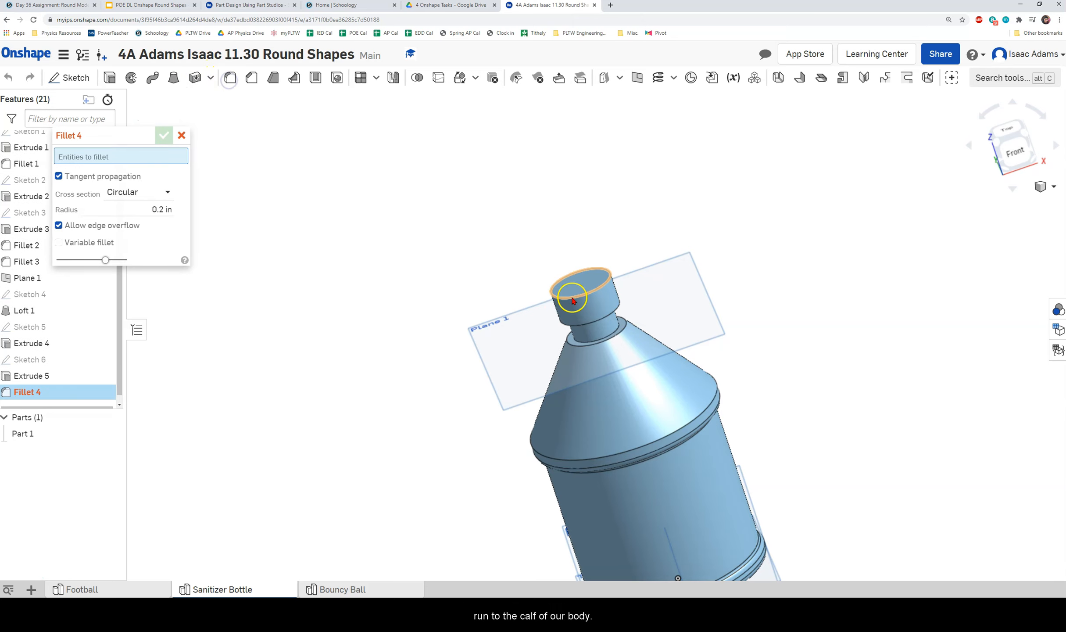
{"action": "left_click", "coordinate": [574, 302]}
{"action": "right_click_drag", "start_coordinate": [469, 327], "coordinate": [510, 301]}
{"action": "left_click", "coordinate": [186, 136]}
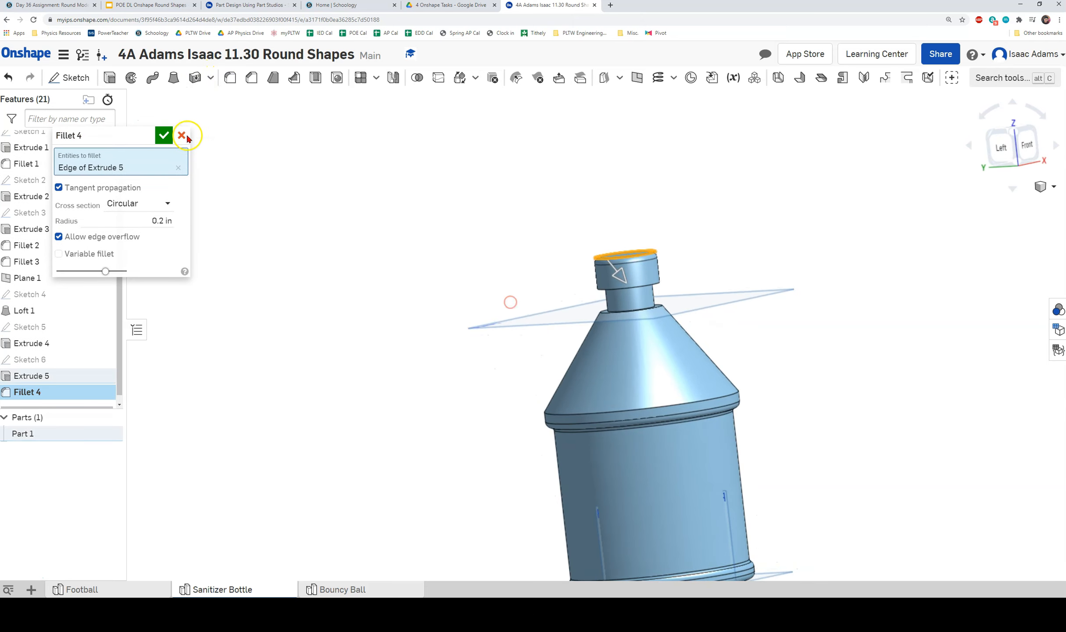
{"action": "left_click", "coordinate": [166, 135]}
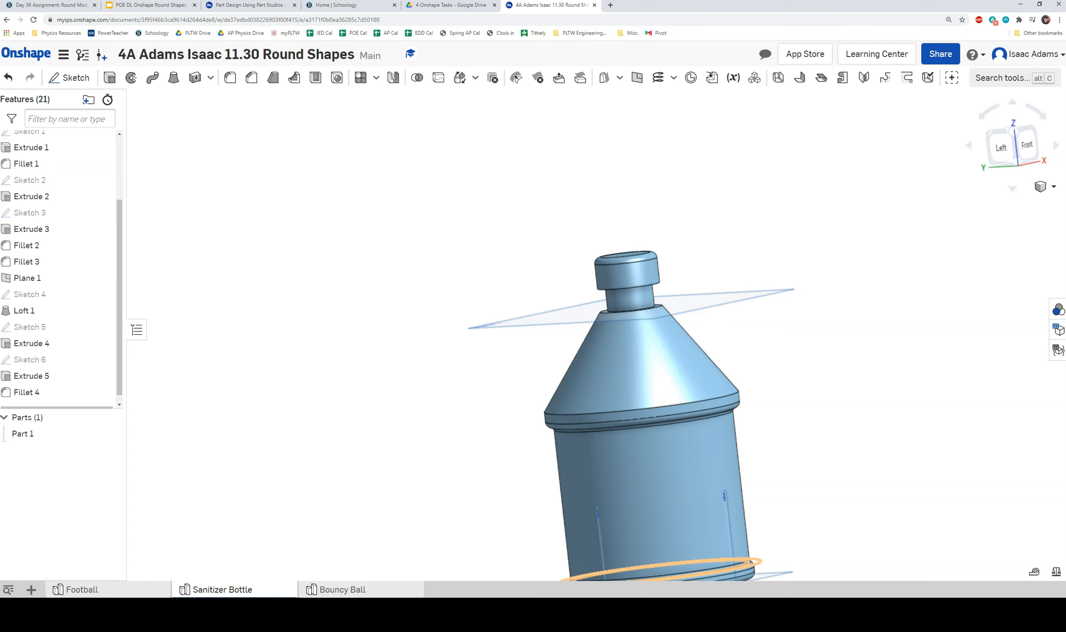
Add a 0.2 in fillet on the shoulder's top edge where it meets the neck.
{"action": "middle_click_drag", "start_coordinate": [718, 306], "coordinate": [628, 354]}
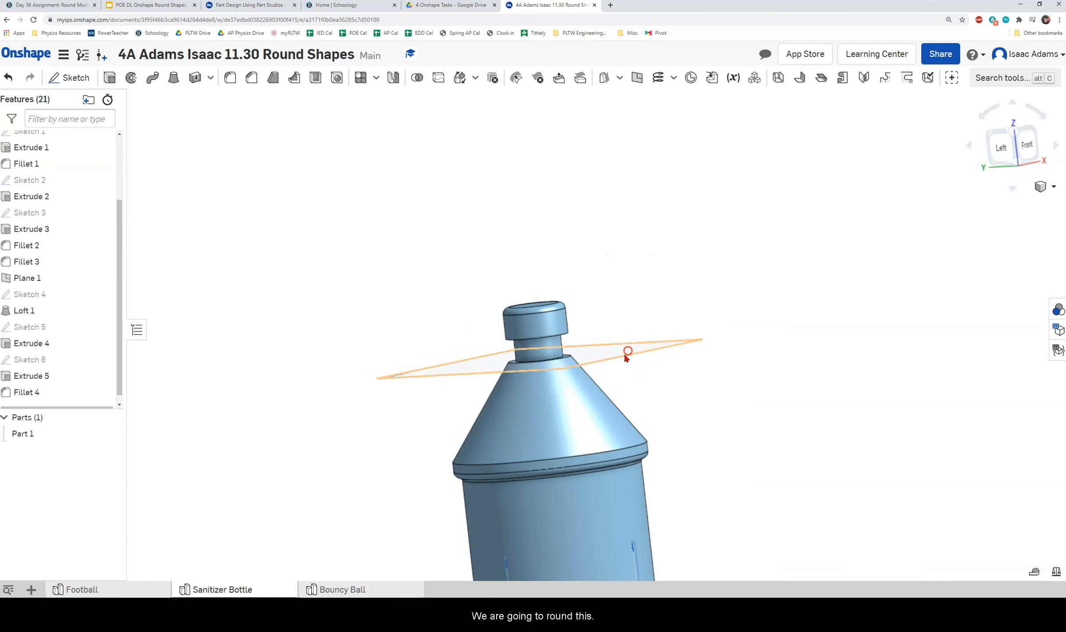
{"action": "right_click_drag", "start_coordinate": [628, 355], "coordinate": [626, 371]}
{"action": "scroll", "coordinate": [585, 334], "scroll_direction": "up", "scroll_amount": 5}
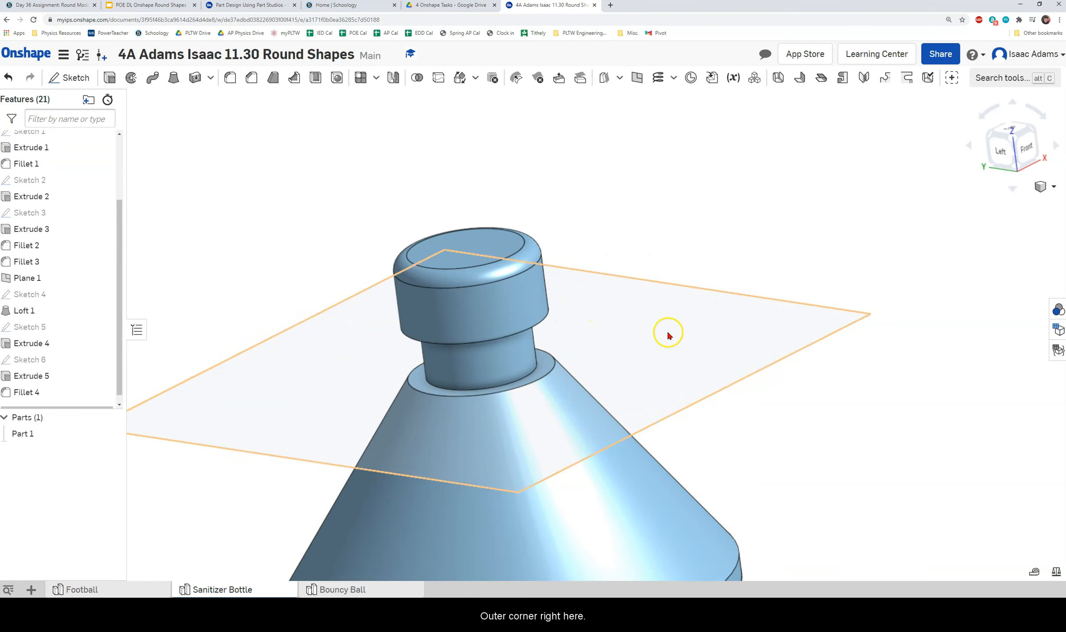
{"action": "right_click_drag", "start_coordinate": [669, 334], "coordinate": [653, 347]}
{"action": "left_click", "coordinate": [228, 77]}
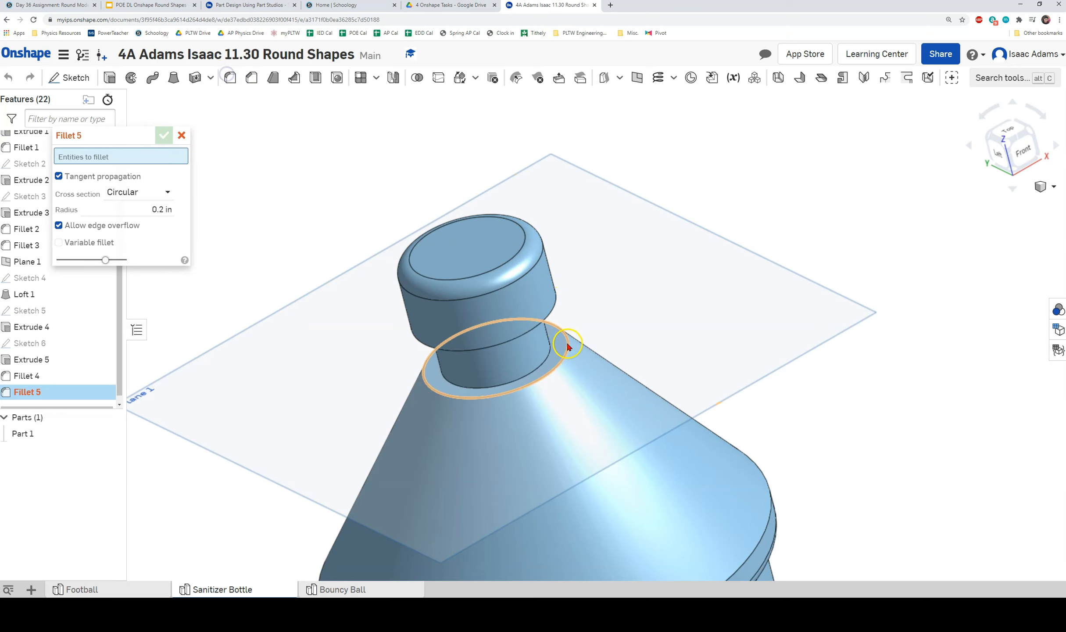
{"action": "left_click", "coordinate": [568, 346]}
{"action": "right_click_drag", "start_coordinate": [690, 326], "coordinate": [708, 295]}
{"action": "left_click", "coordinate": [164, 135]}
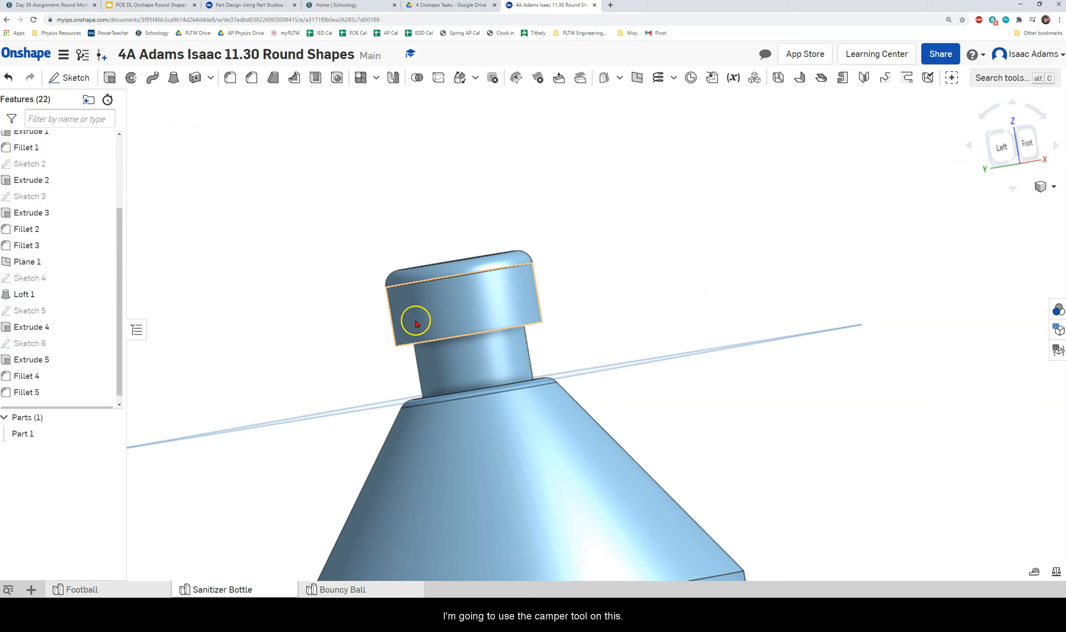
{"action": "right_click_drag", "start_coordinate": [423, 347], "coordinate": [657, 345]}
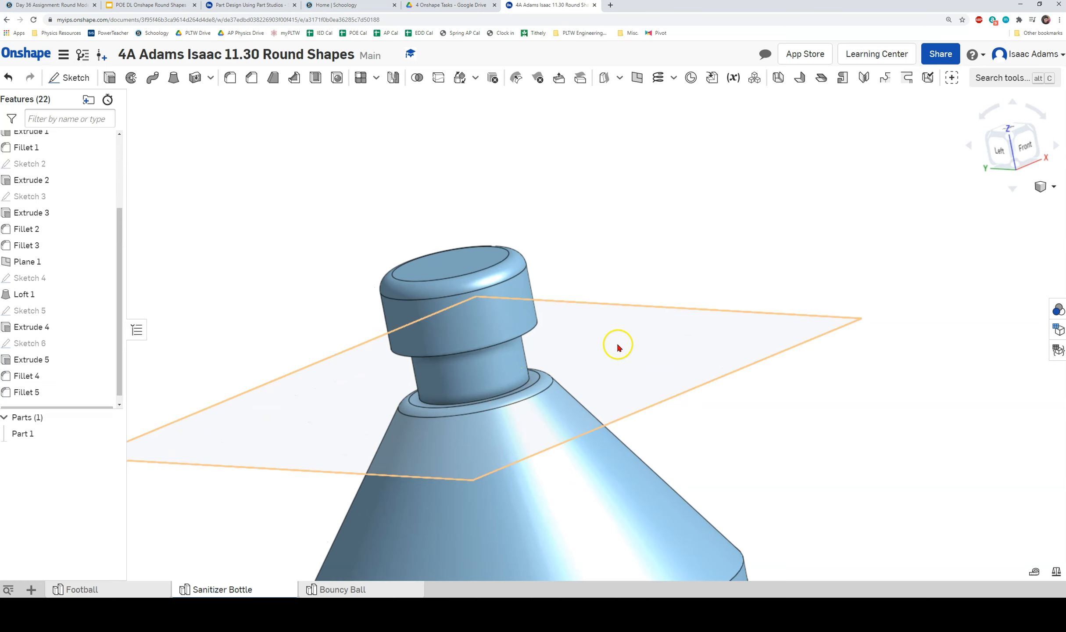
{"action": "scroll", "coordinate": [570, 364], "scroll_direction": "up", "scroll_amount": 3}
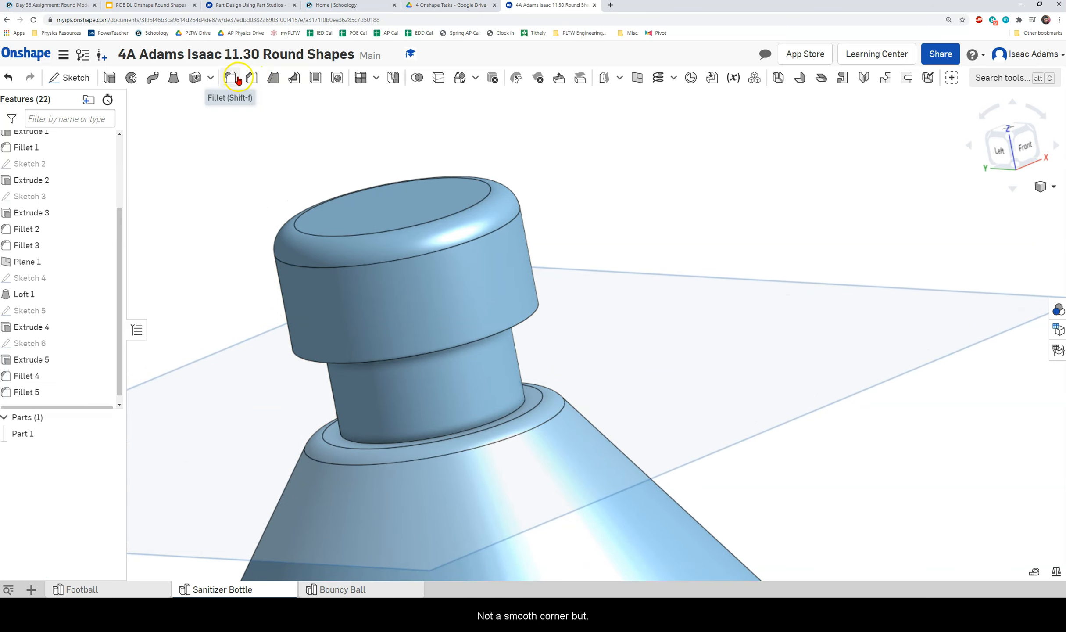
Chamfer the edge at the neck's base by 0.2 in.
{"action": "left_click", "coordinate": [252, 78]}
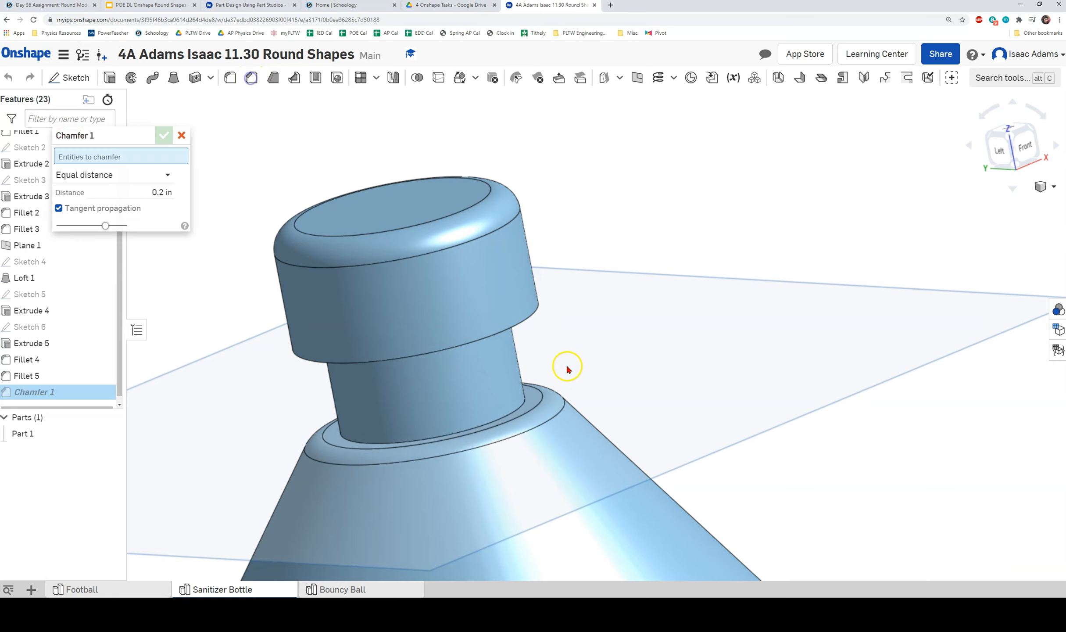
{"action": "left_click", "coordinate": [524, 406]}
{"action": "right_click_drag", "start_coordinate": [613, 340], "coordinate": [668, 337]}
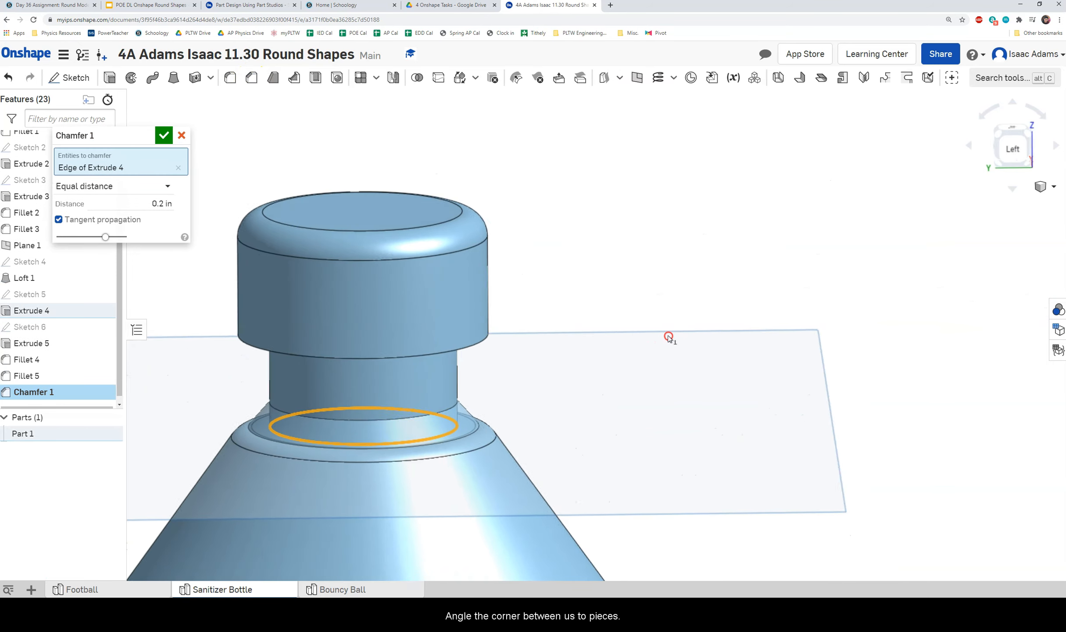
{"action": "left_click", "coordinate": [164, 135]}
Orbit and zoom toward the neck to look up at the cap's underside ring face.
{"action": "right_click_drag", "start_coordinate": [580, 319], "coordinate": [550, 345]}
{"action": "middle_click_drag", "start_coordinate": [561, 342], "coordinate": [731, 304]}
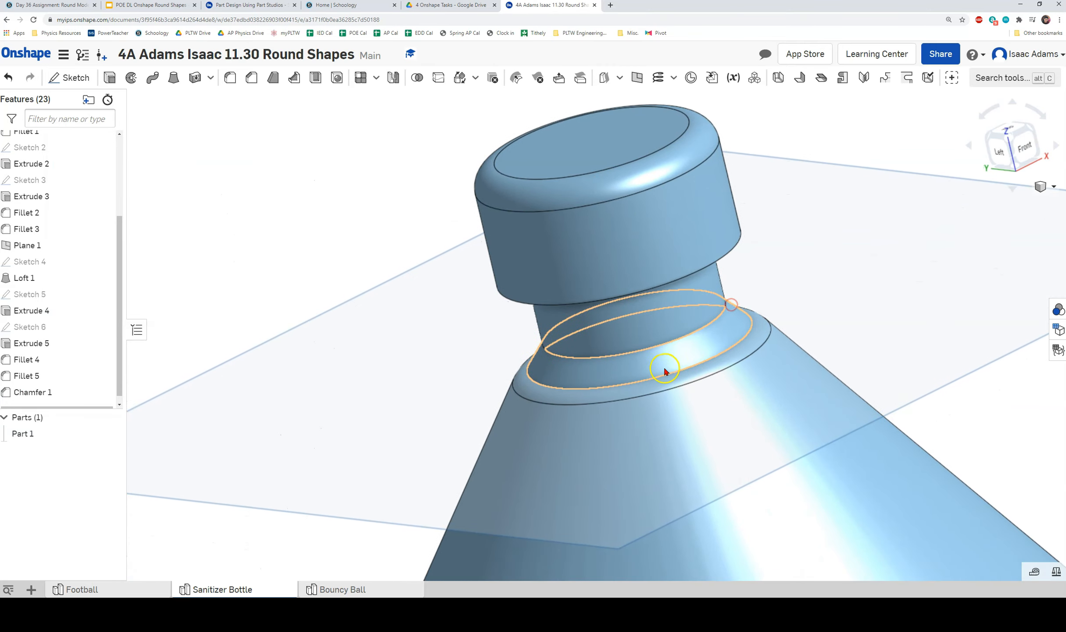
{"action": "scroll", "coordinate": [664, 368], "scroll_direction": "down", "scroll_amount": 2}
{"action": "scroll", "coordinate": [933, 423], "scroll_direction": "down", "scroll_amount": 1}
{"action": "middle_click_drag", "start_coordinate": [930, 408], "coordinate": [746, 308]}
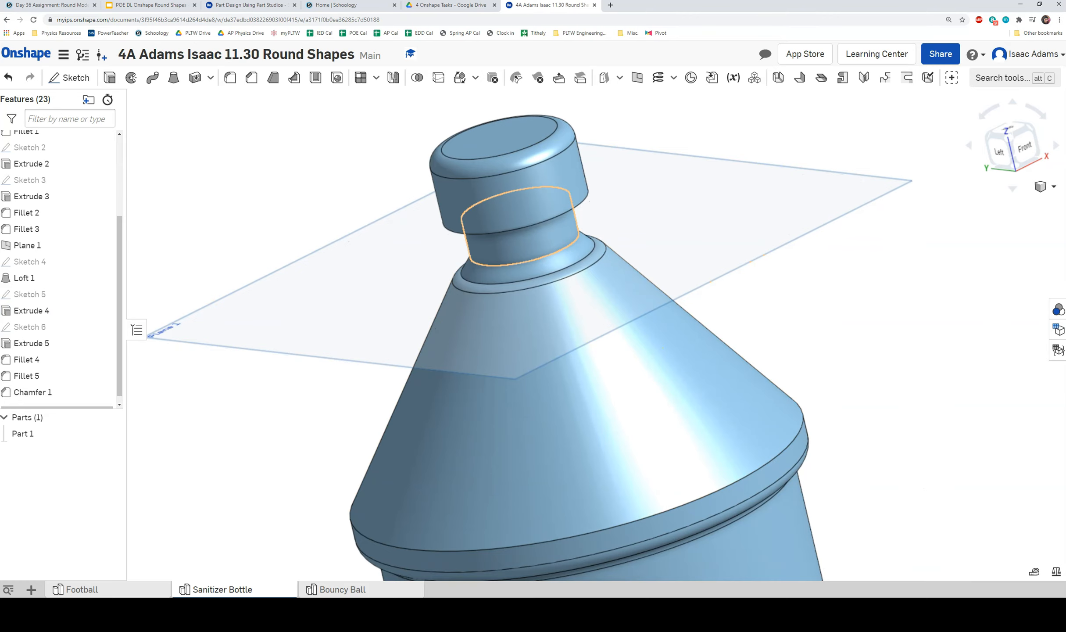
{"action": "right_click_drag", "start_coordinate": [307, 256], "coordinate": [371, 292]}
{"action": "scroll", "coordinate": [528, 337], "scroll_direction": "up", "scroll_amount": 2}
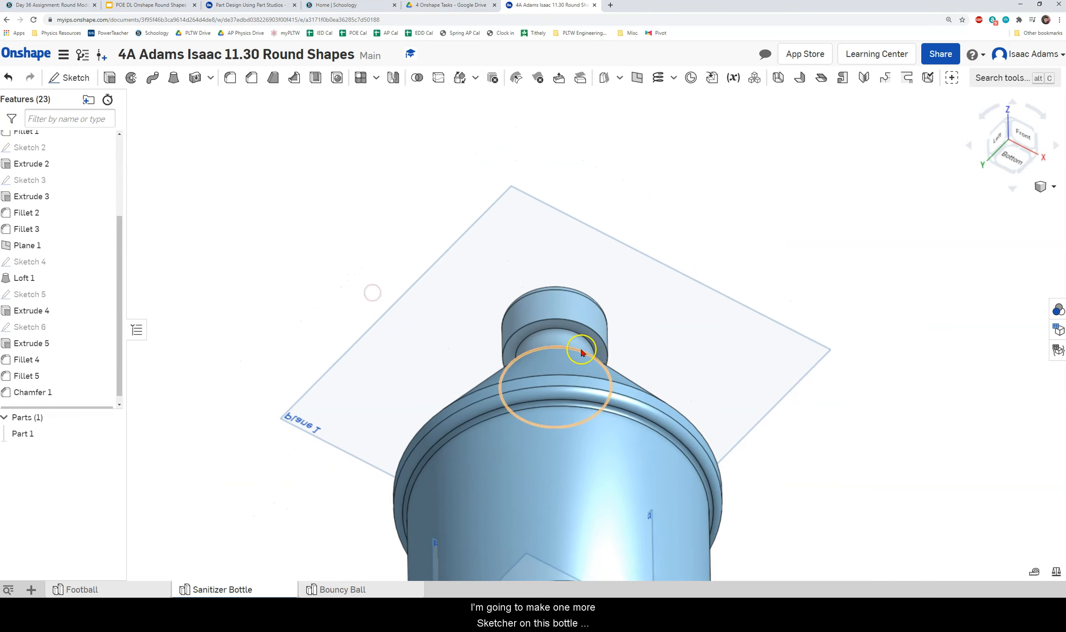
{"action": "middle_click_drag", "start_coordinate": [628, 358], "coordinate": [582, 411]}
{"action": "mouse_move", "coordinate": [579, 411]}
{"action": "right_mouse_down"}
{"action": "mouse_move", "coordinate": [545, 421]}
{"action": "mouse_move", "coordinate": [583, 398]}
{"action": "mouse_move", "coordinate": [562, 402]}
{"action": "right_mouse_up"}
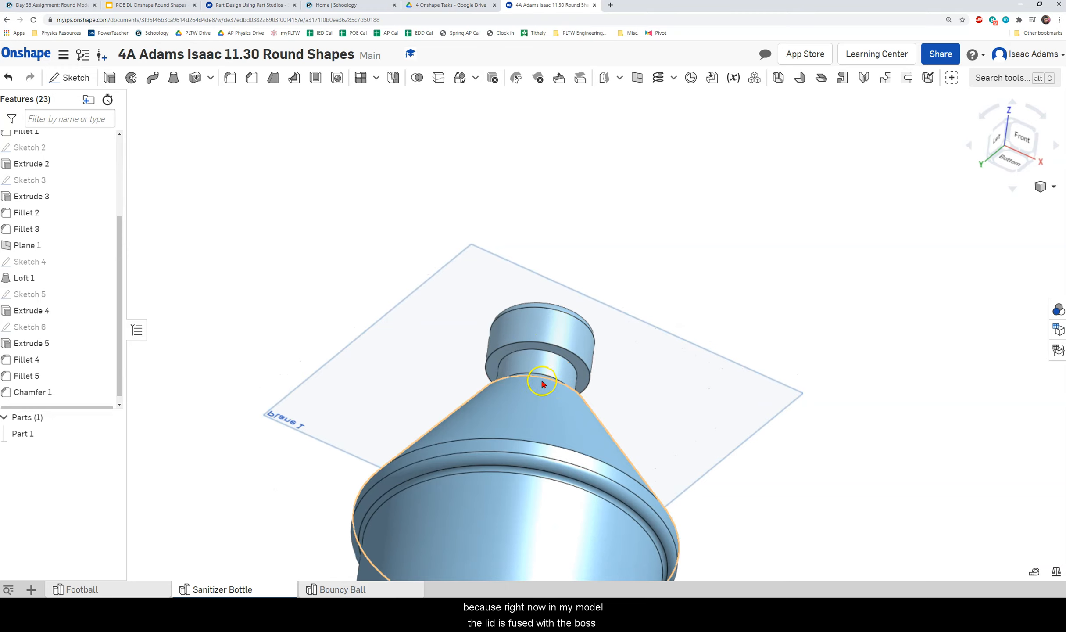
{"action": "scroll", "coordinate": [541, 369], "scroll_direction": "down", "scroll_amount": 5}
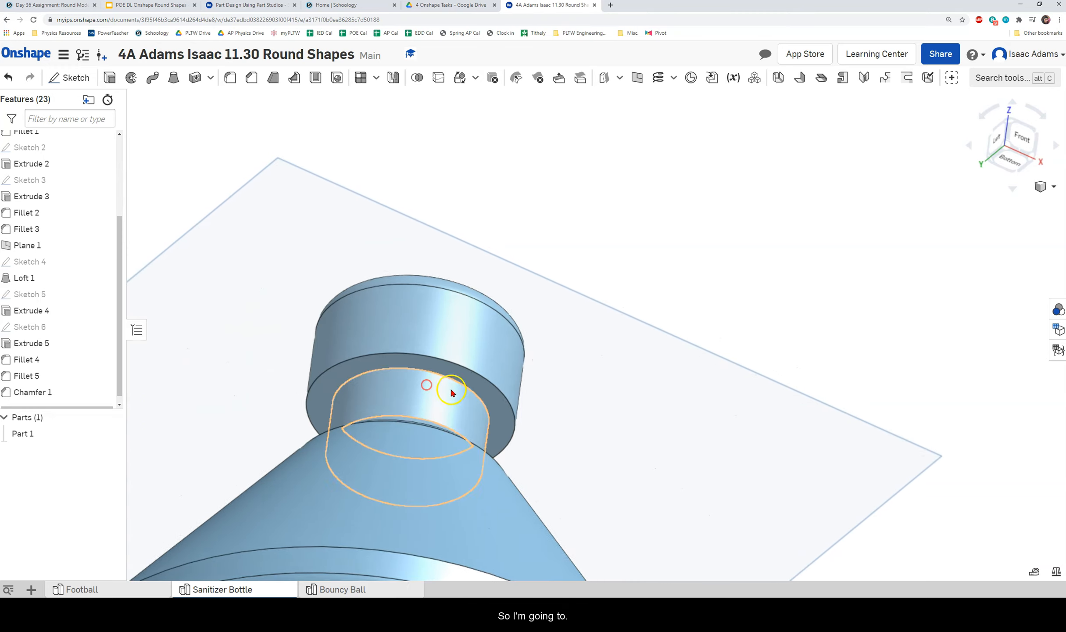
Create Sketch 7 on the cap's underside, offsetting its ring edge 0.063 in inward.
{"action": "right_click", "coordinate": [416, 362]}
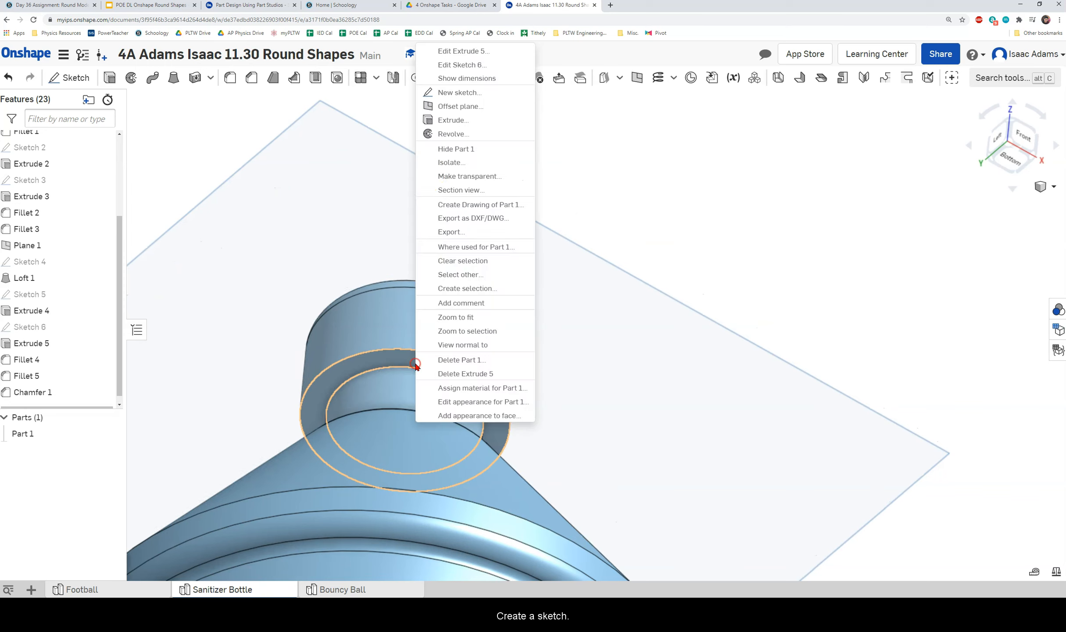
{"action": "left_click", "coordinate": [459, 92]}
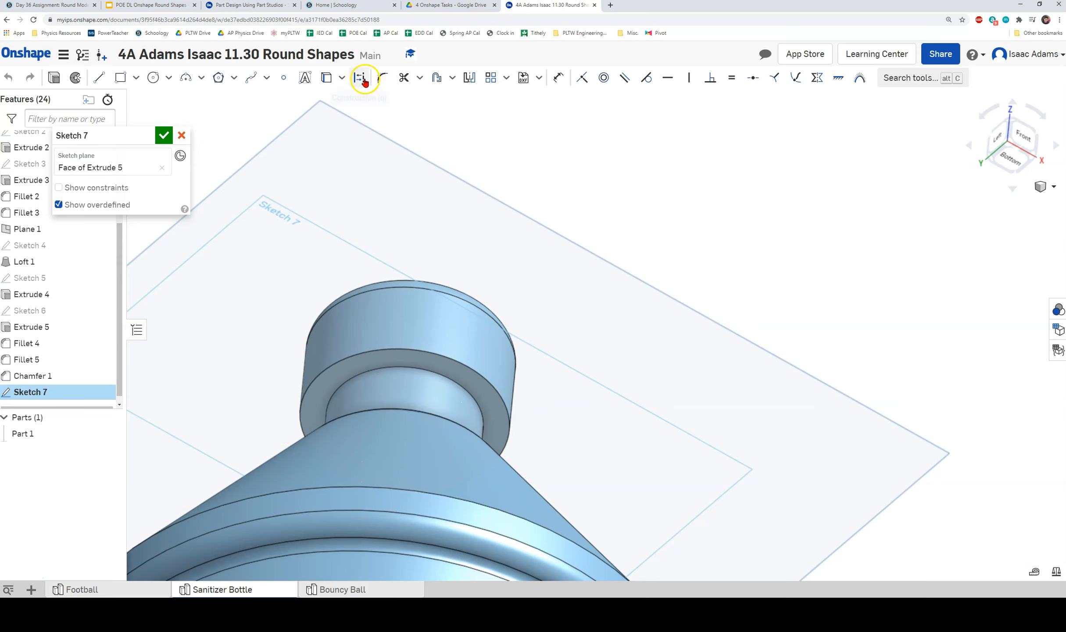
{"action": "left_click", "coordinate": [437, 77]}
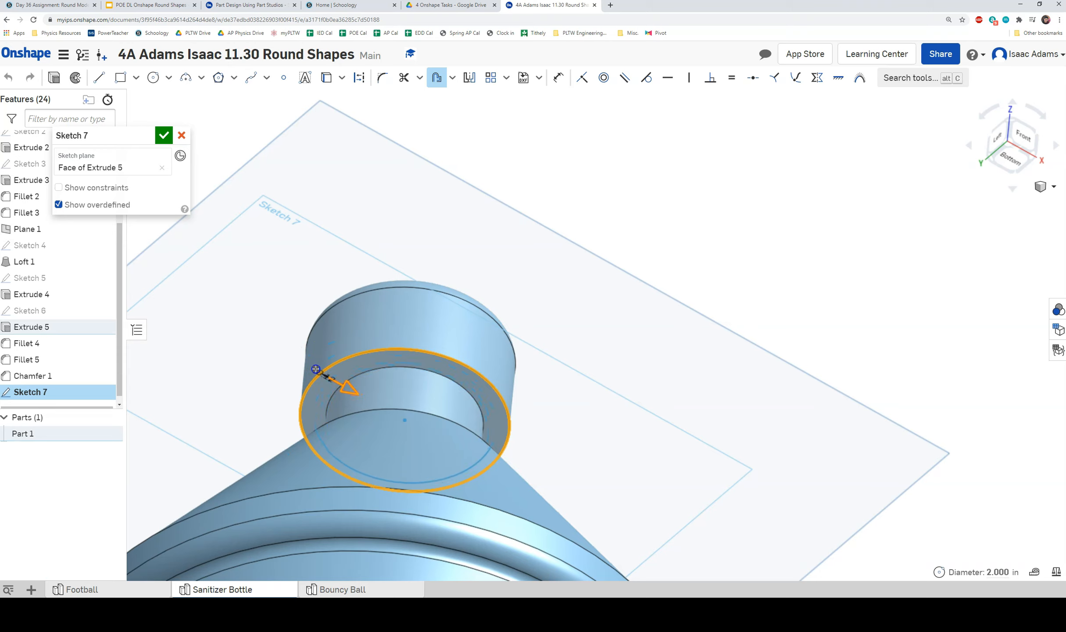
{"action": "left_click", "coordinate": [331, 377]}
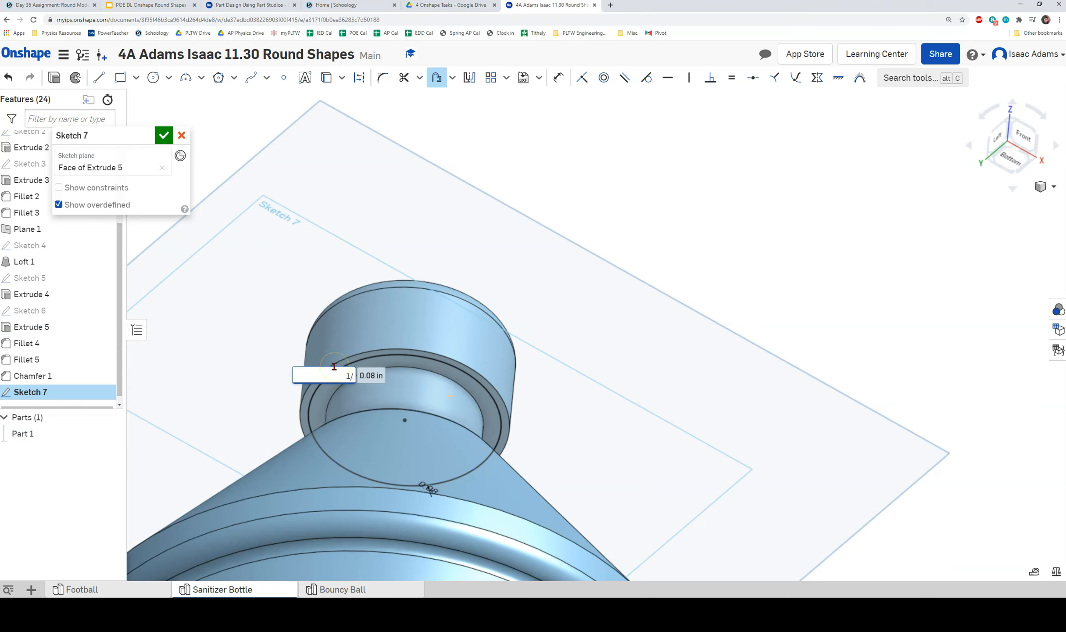
{"action": "key", "text": "Return"}
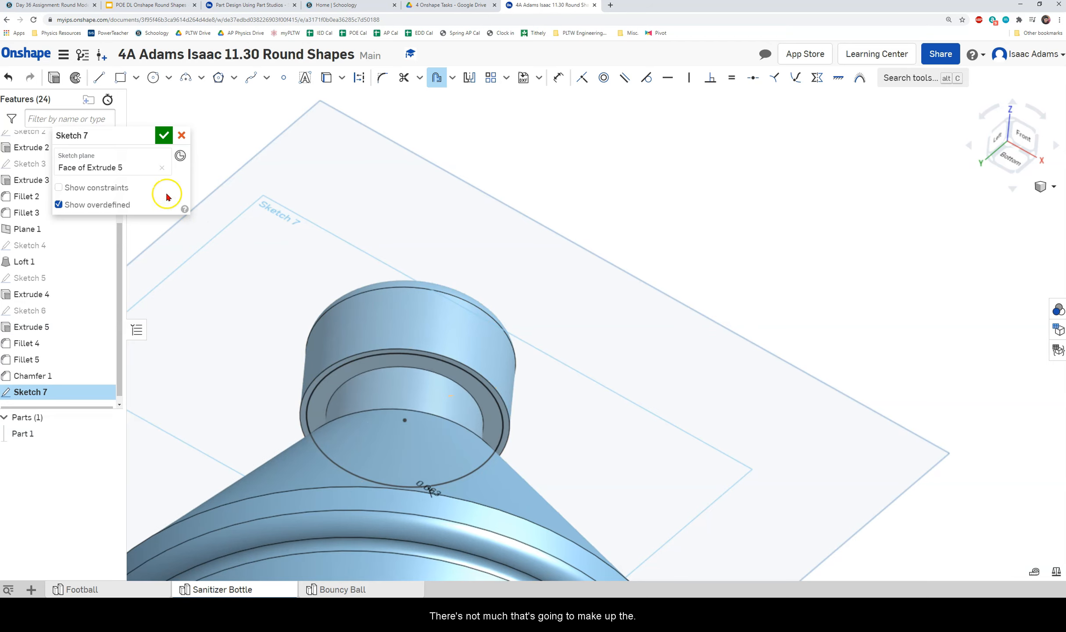
{"action": "left_click", "coordinate": [163, 137]}
{"action": "mouse_move", "coordinate": [478, 283]}
{"action": "right_mouse_down"}
{"action": "mouse_move", "coordinate": [461, 287]}
{"action": "mouse_move", "coordinate": [475, 292]}
{"action": "right_mouse_up"}
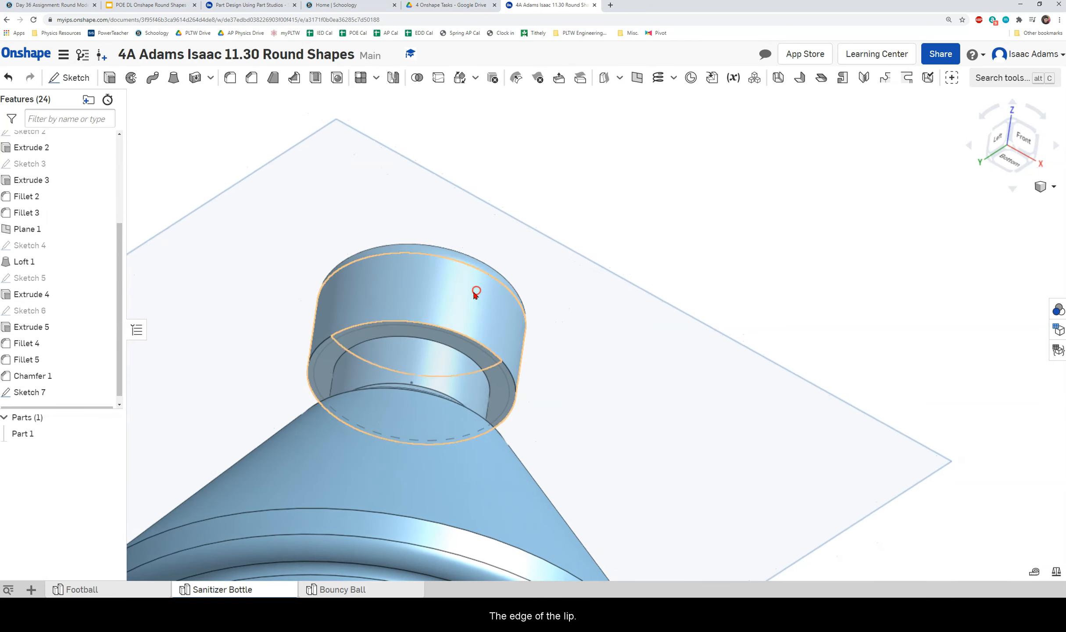
Cut the thin Sketch 7 ring about 0.8 in up into the cap with a Remove extrude.
{"action": "left_click", "coordinate": [109, 78]}
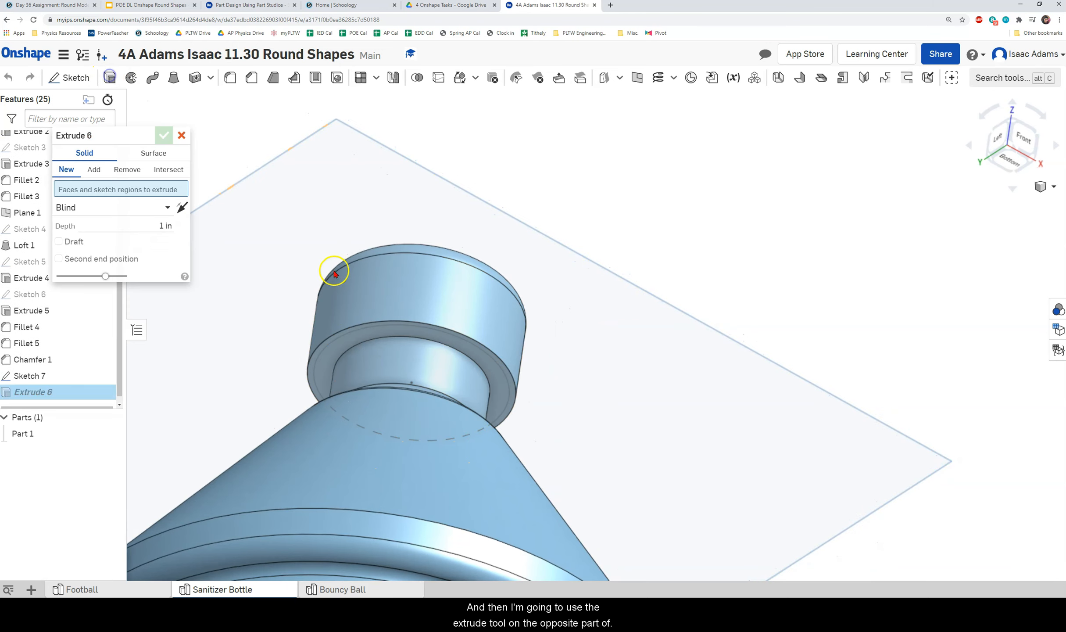
{"action": "left_click", "coordinate": [367, 340]}
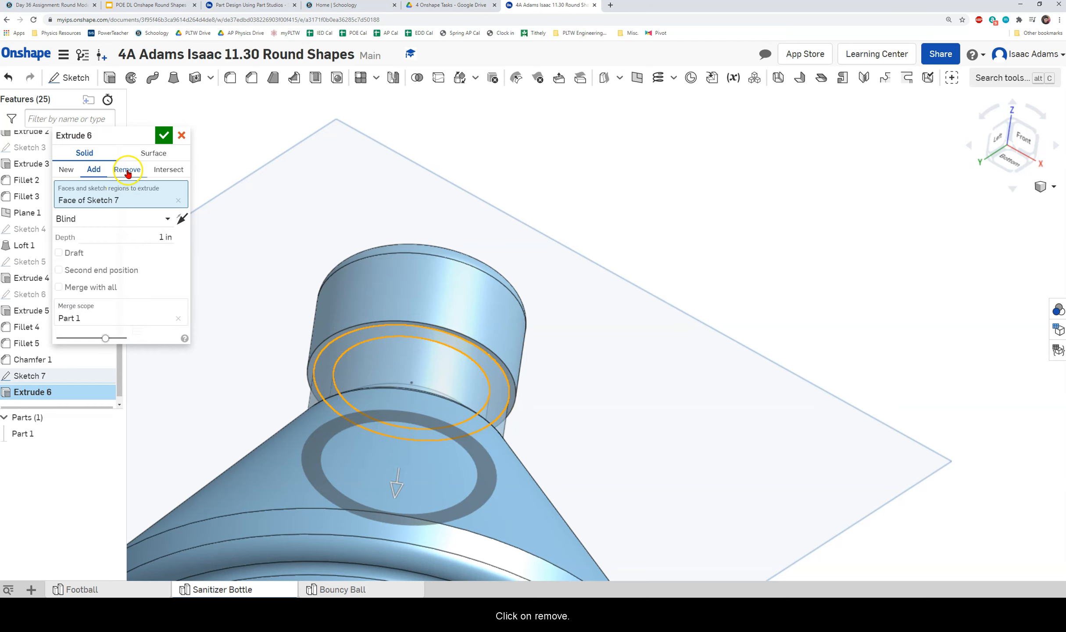
{"action": "right_click_drag", "start_coordinate": [444, 287], "coordinate": [476, 272]}
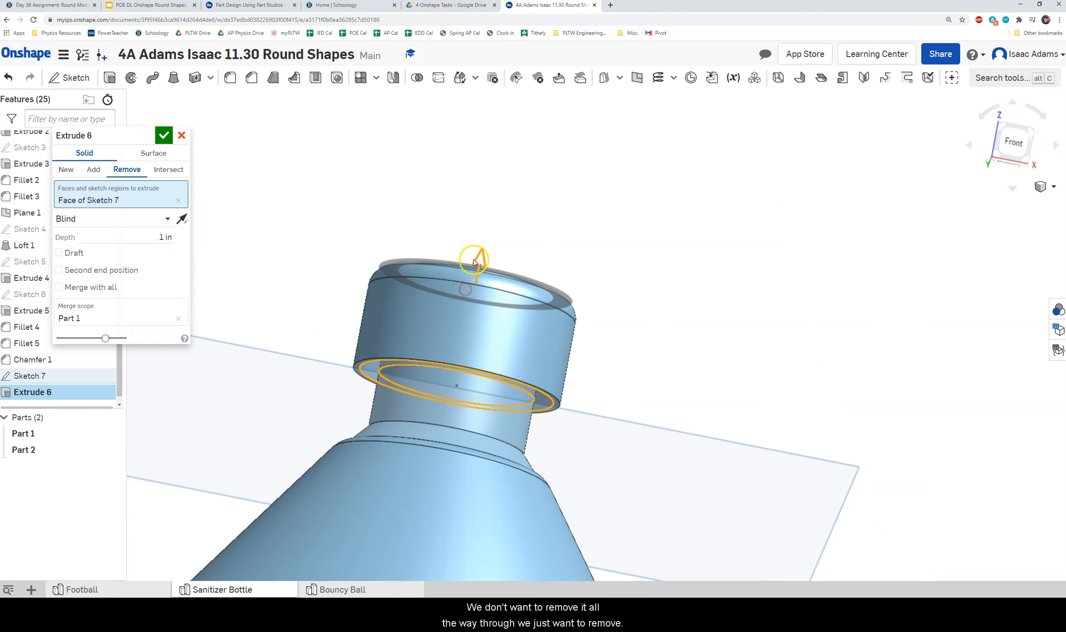
{"action": "left_click_drag", "start_coordinate": [478, 262], "coordinate": [595, 260]}
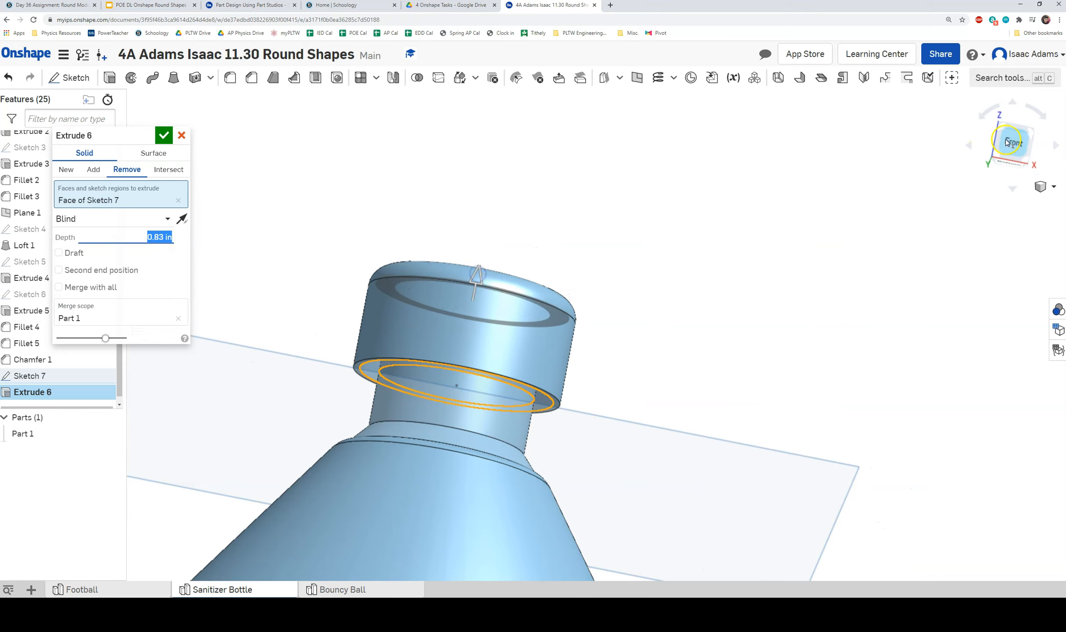
{"action": "left_click", "coordinate": [1009, 142]}
{"action": "scroll", "coordinate": [552, 303], "scroll_direction": "up", "scroll_amount": 5}
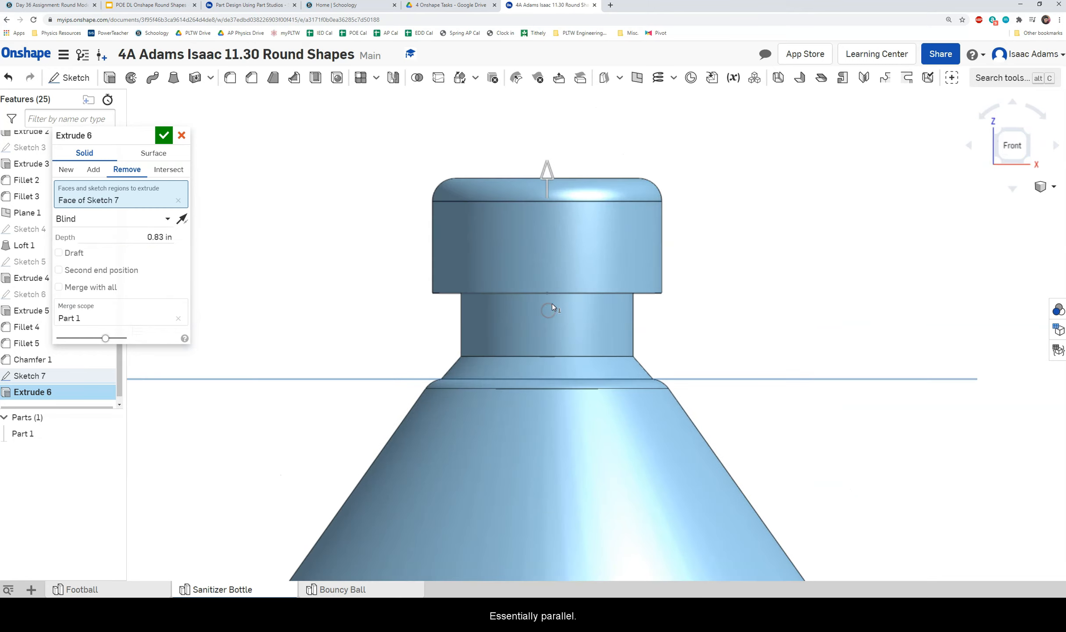
{"action": "scroll", "coordinate": [553, 303], "scroll_direction": "up", "scroll_amount": 5}
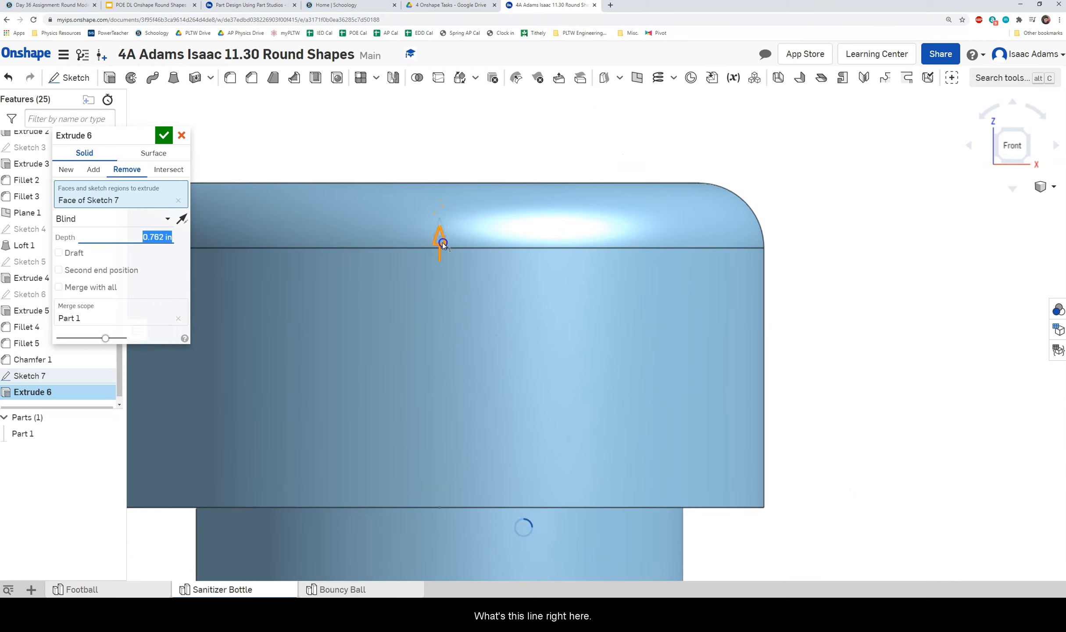
{"action": "left_click_drag", "start_coordinate": [442, 230], "coordinate": [444, 224]}
{"action": "mouse_move", "coordinate": [458, 236]}
{"action": "right_mouse_down"}
{"action": "mouse_move", "coordinate": [448, 243]}
{"action": "mouse_move", "coordinate": [458, 235]}
{"action": "right_mouse_up"}
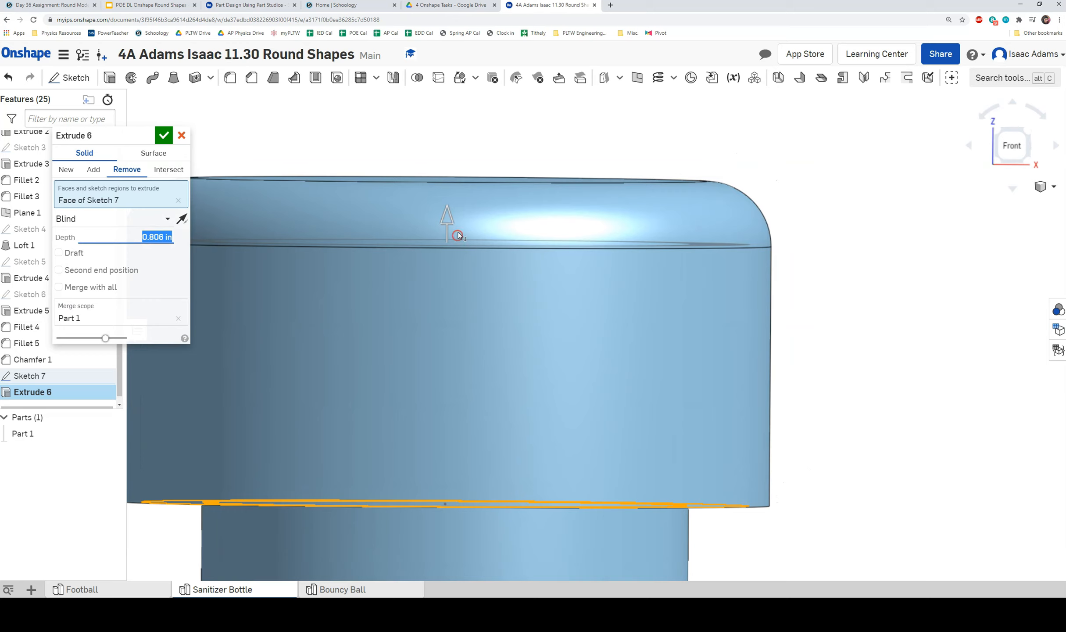
{"action": "left_click_drag", "start_coordinate": [446, 213], "coordinate": [444, 218]}
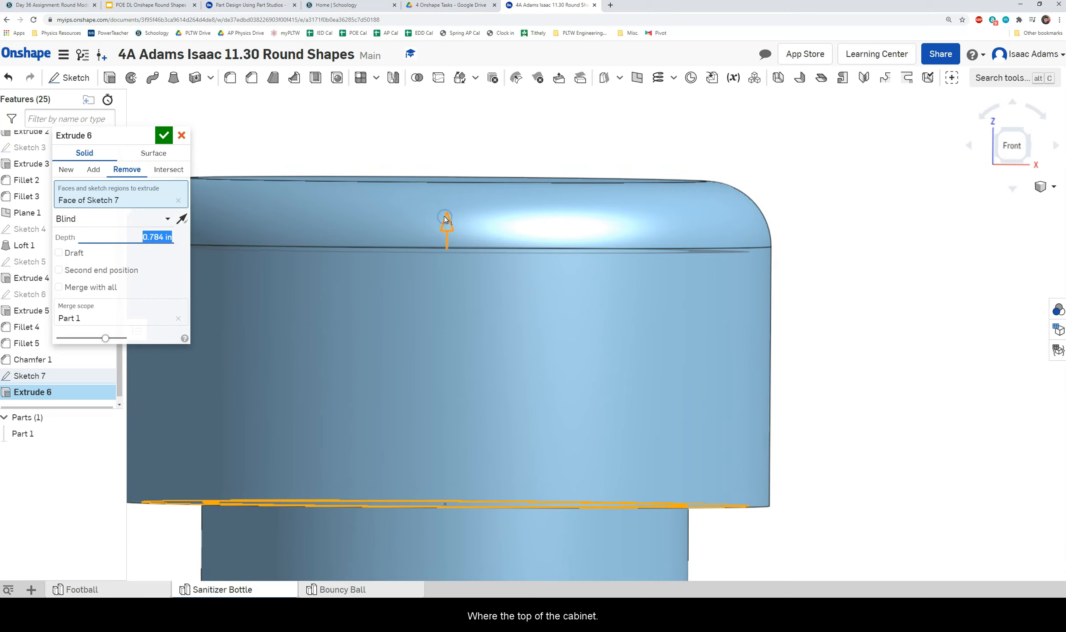
{"action": "left_click", "coordinate": [163, 134]}
Inspect the separated cap from below, then view the whole bottle isometrically from the side.
{"action": "right_click_drag", "start_coordinate": [456, 315], "coordinate": [547, 402]}
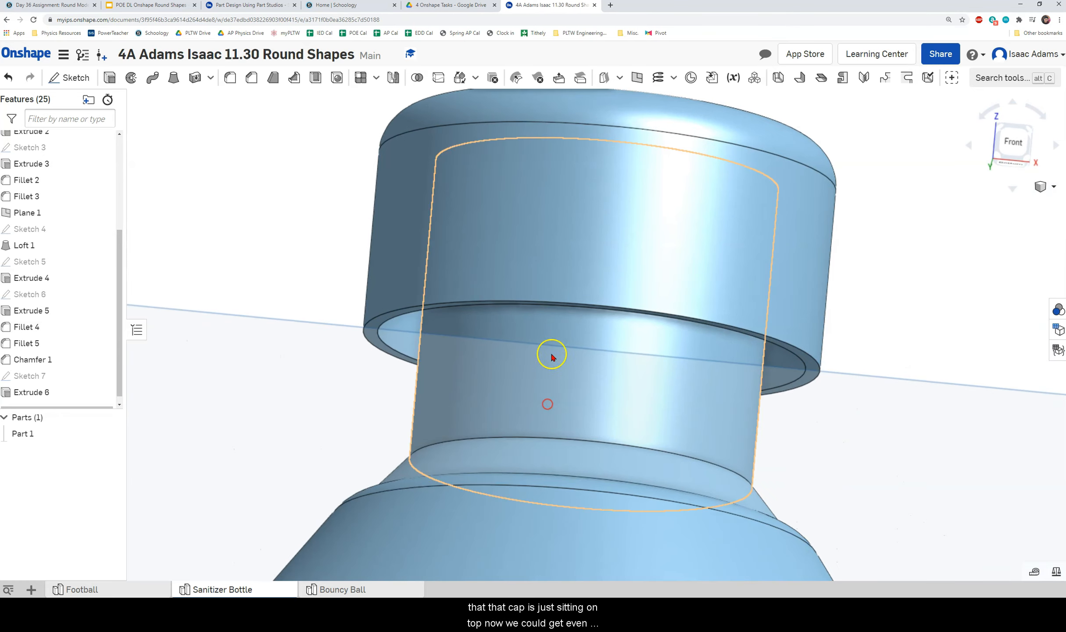
{"action": "scroll", "coordinate": [550, 355], "scroll_direction": "down", "scroll_amount": 3}
{"action": "scroll", "coordinate": [804, 248], "scroll_direction": "down", "scroll_amount": 3}
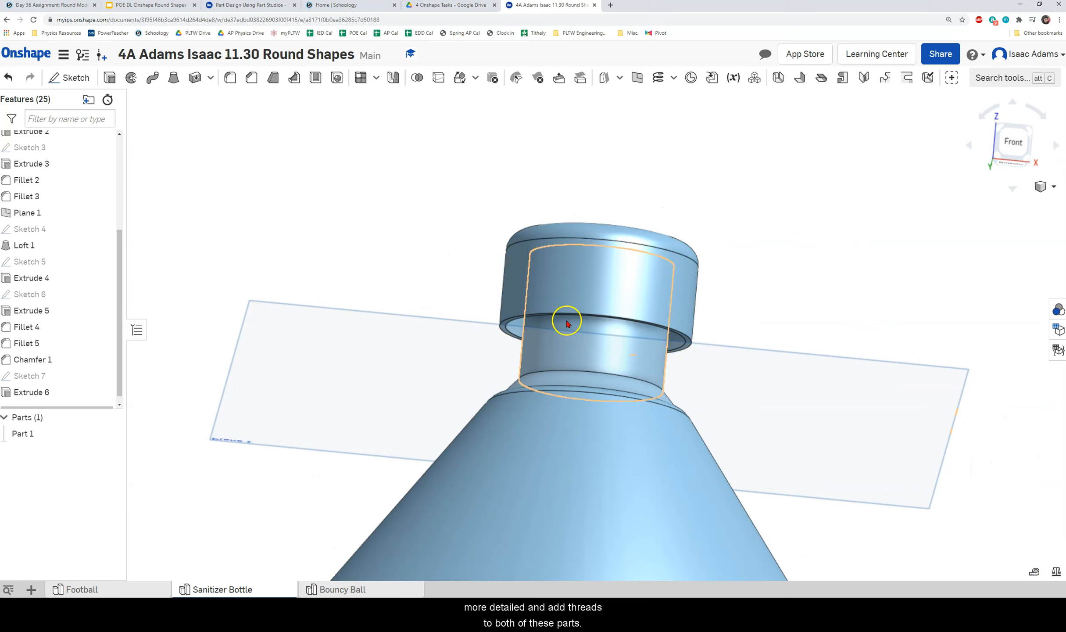
{"action": "scroll", "coordinate": [604, 260], "scroll_direction": "down", "scroll_amount": 3}
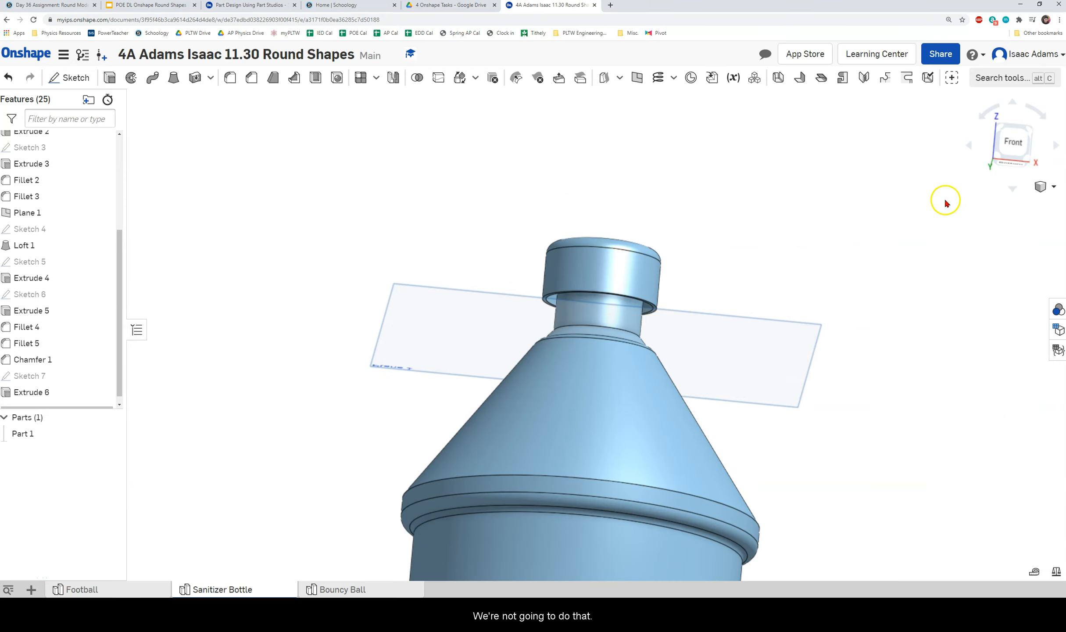
{"action": "left_click", "coordinate": [1024, 132]}
{"action": "right_click_drag", "start_coordinate": [791, 394], "coordinate": [944, 327]}
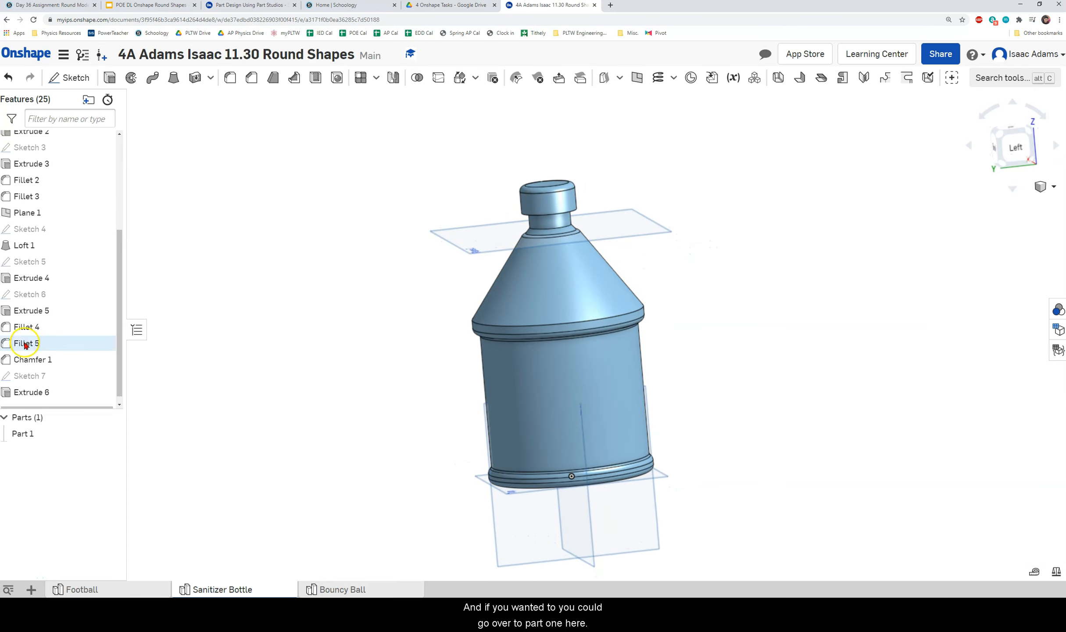
Give Part 1 the pale grey CFDBE5 appearance and rotate the bottle to check it.
{"action": "right_click", "coordinate": [32, 434]}
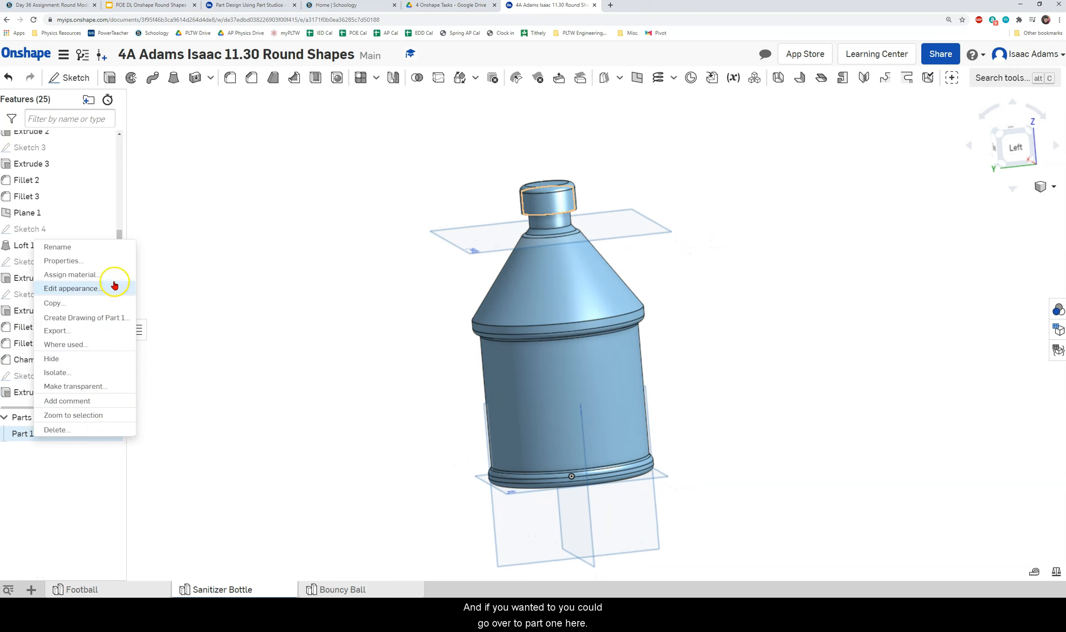
{"action": "left_click", "coordinate": [66, 290]}
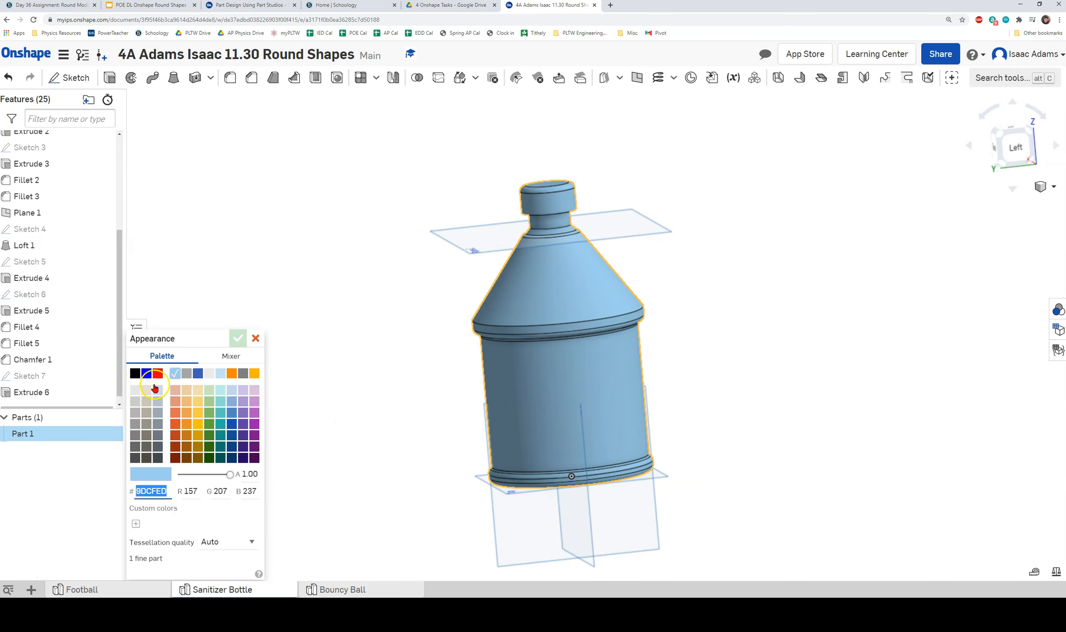
{"action": "left_click", "coordinate": [158, 392]}
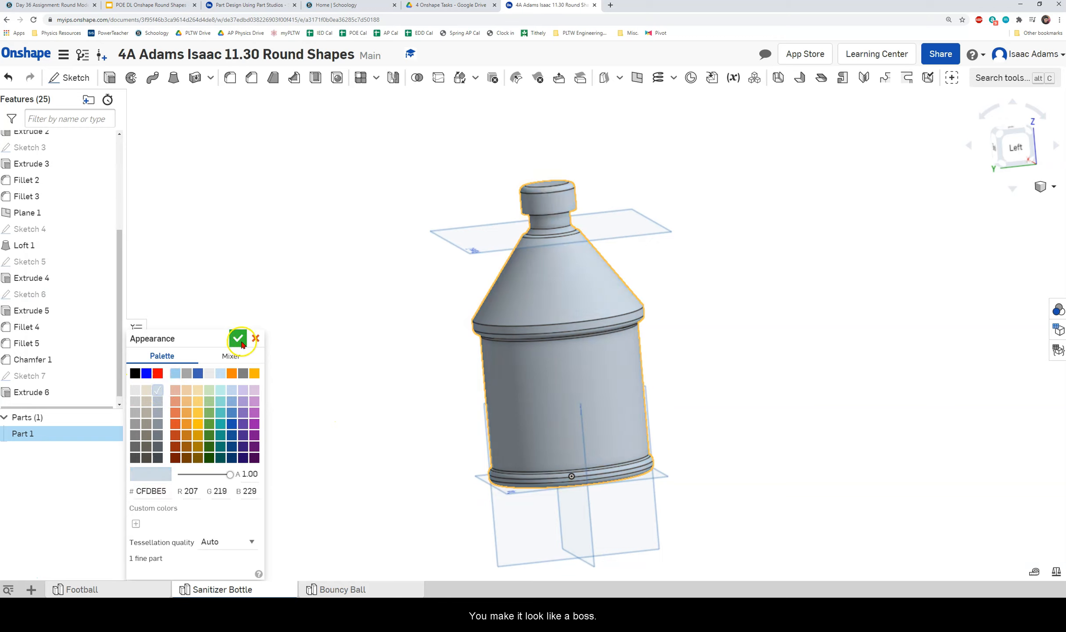
{"action": "left_click", "coordinate": [238, 338]}
{"action": "right_click_drag", "start_coordinate": [369, 357], "coordinate": [419, 365]}
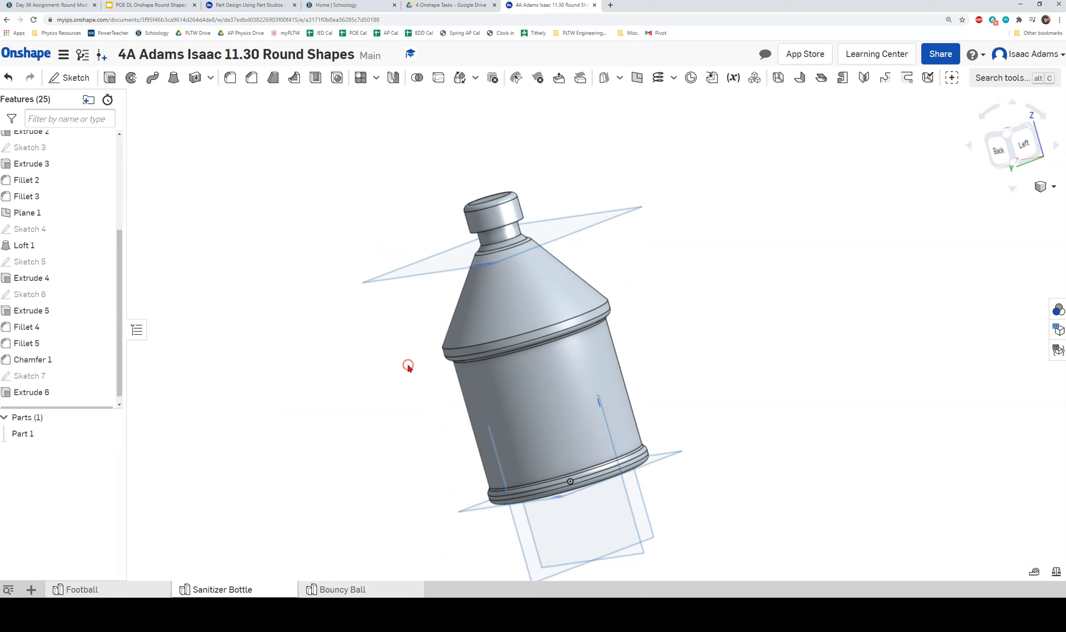
{"action": "right_click_drag", "start_coordinate": [565, 327], "coordinate": [617, 316]}
{"action": "right_click_drag", "start_coordinate": [476, 297], "coordinate": [509, 277]}
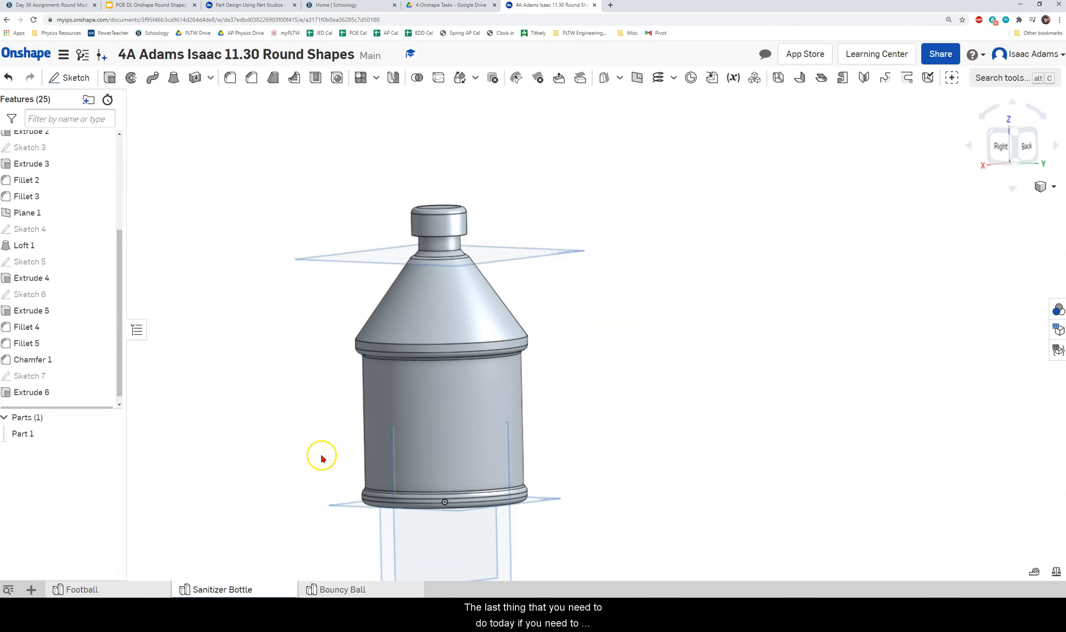
Switch to the empty Bouncy Ball part studio.
{"action": "left_click", "coordinate": [330, 589]}
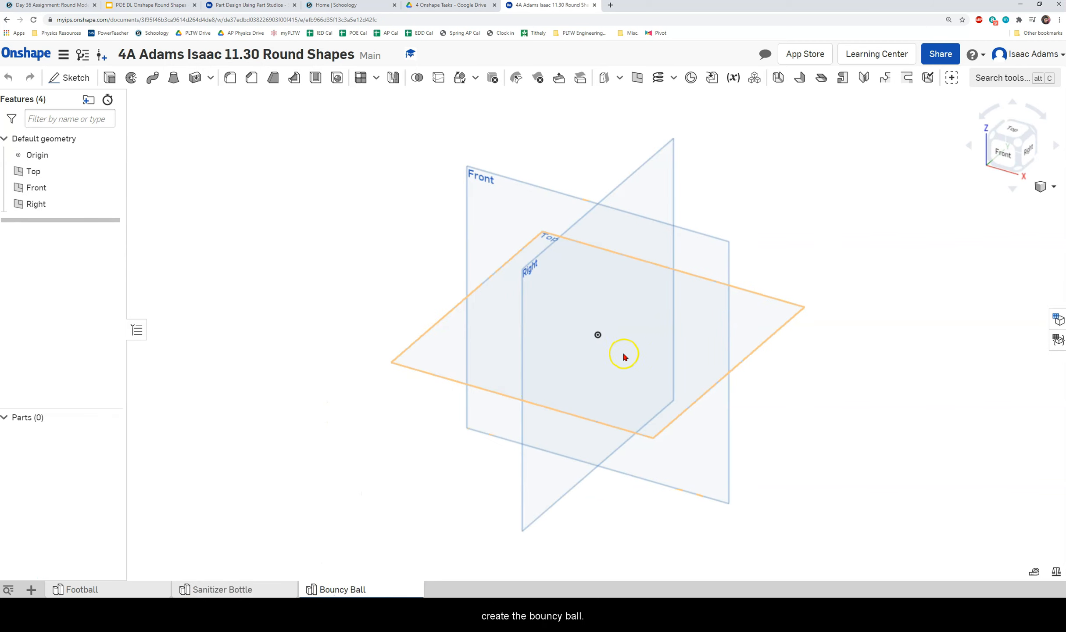
{"action": "mouse_move", "coordinate": [131, 589]}
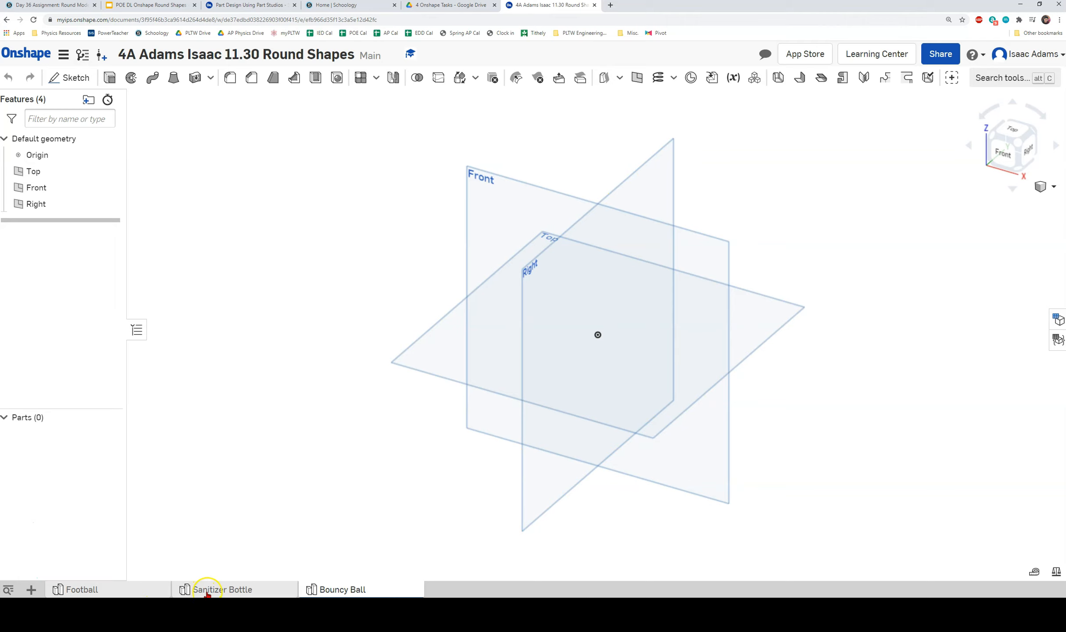
{"action": "mouse_move", "coordinate": [208, 593]}
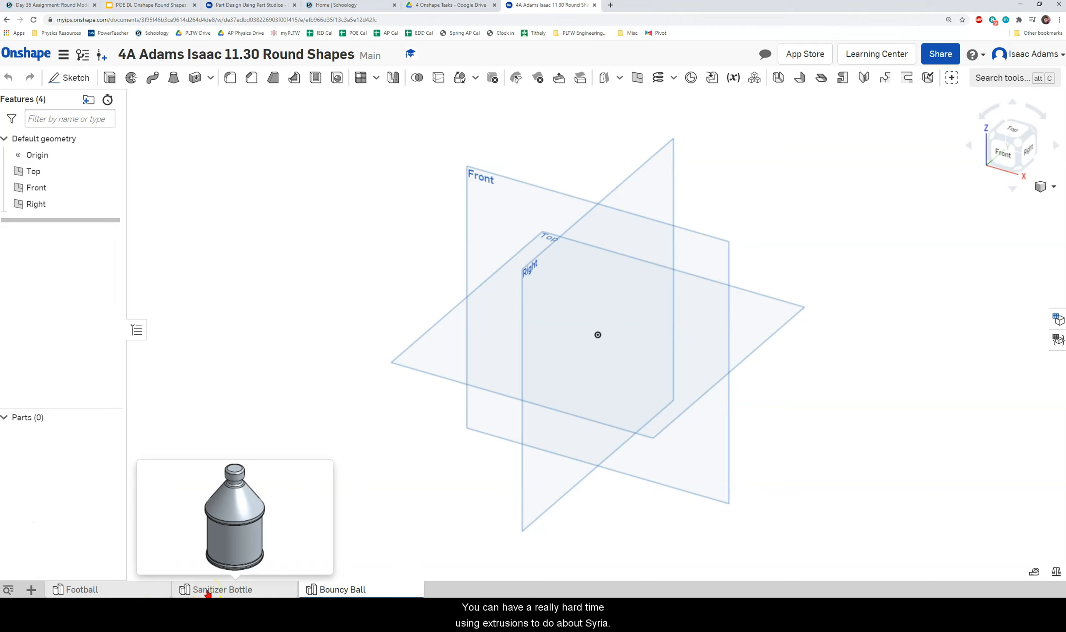